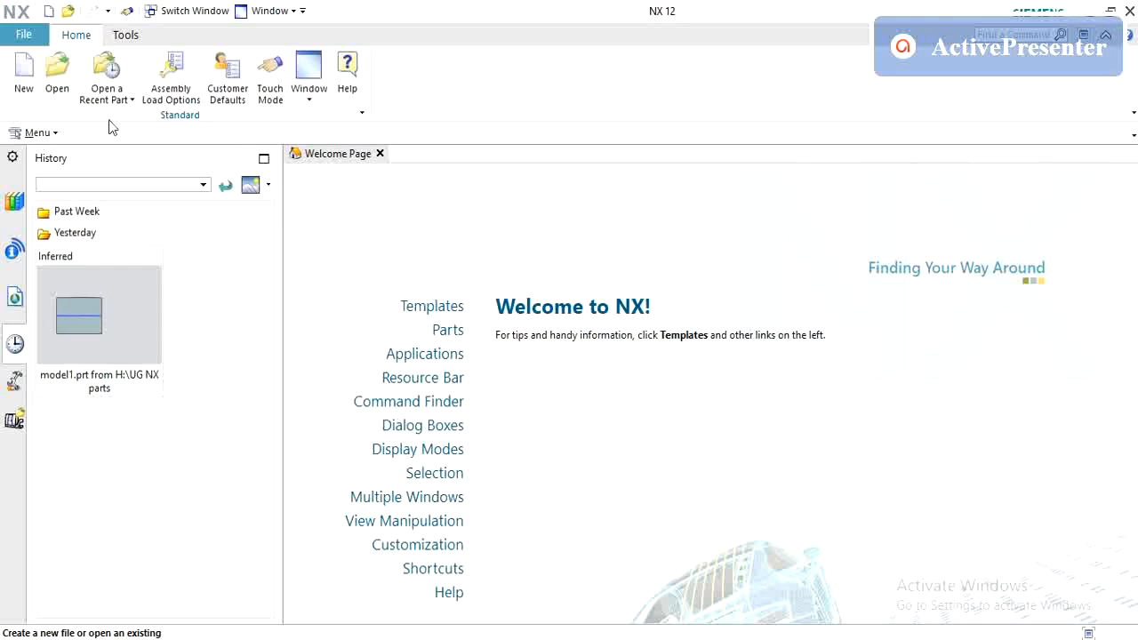
# Create a new part named model1.prt from the Model template in millimetres
pyautogui.click(26, 84)
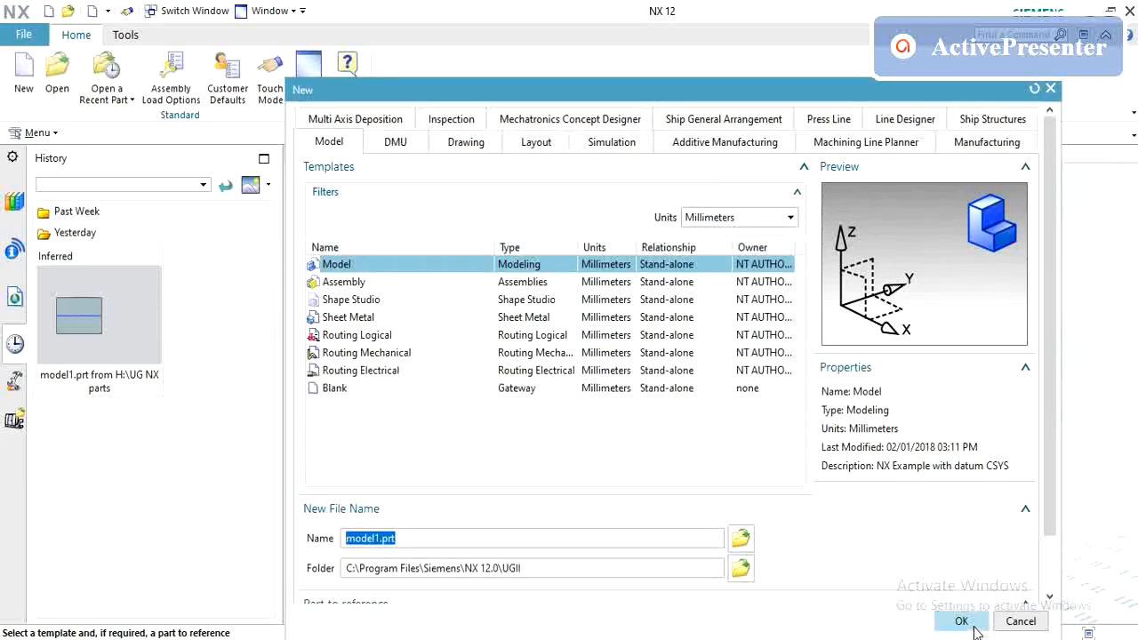
pyautogui.click(975, 627)
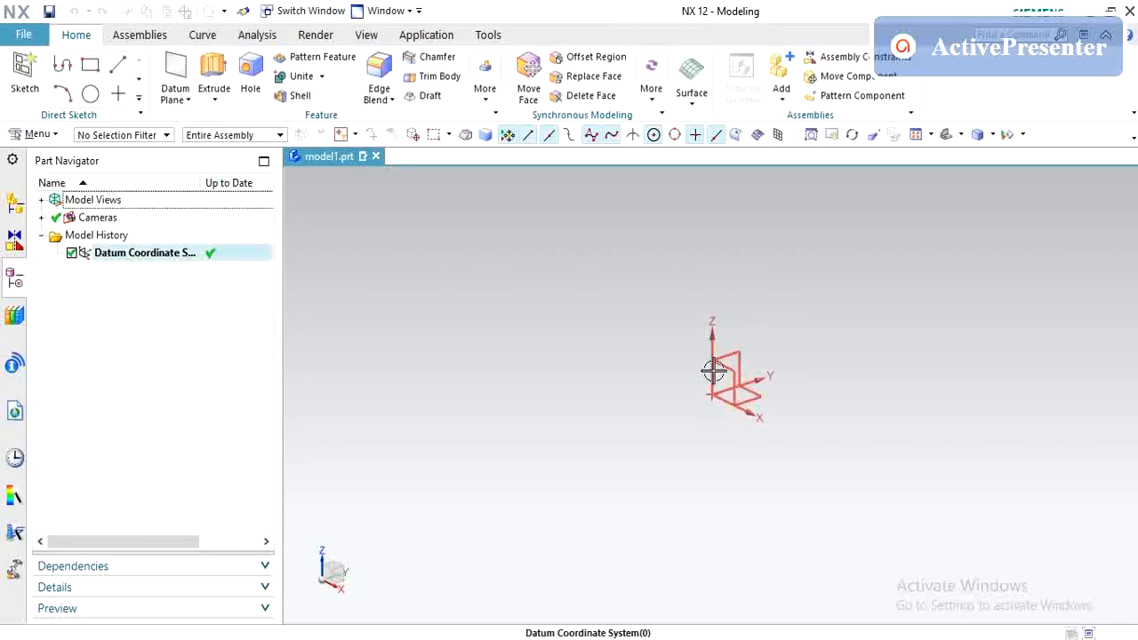
pyautogui.click(155, 254)
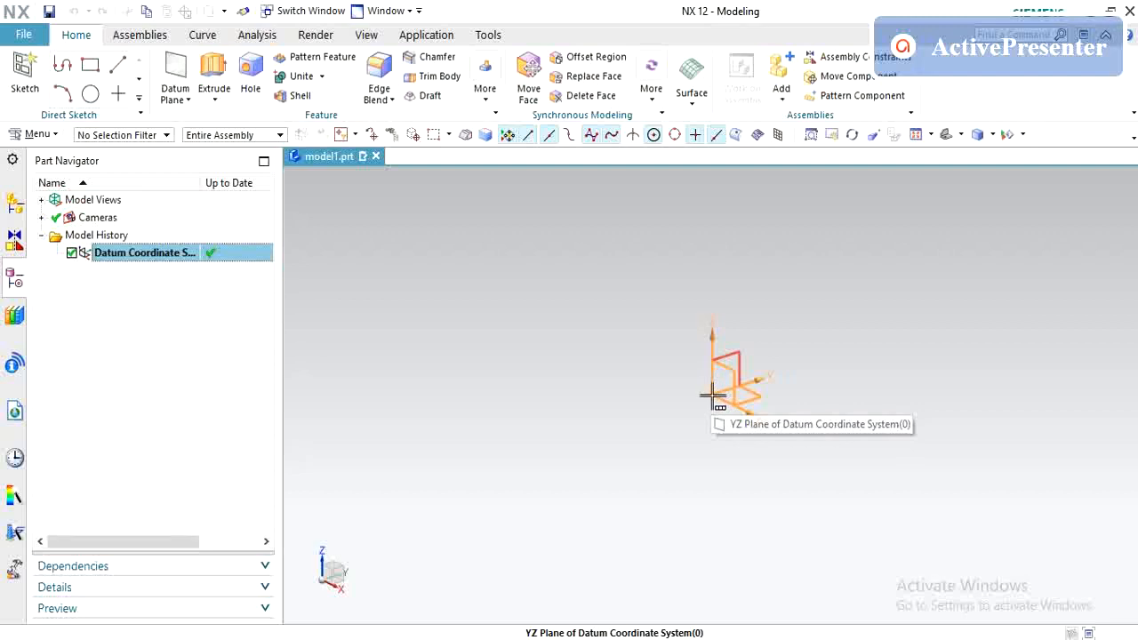
pyautogui.press('Escape')
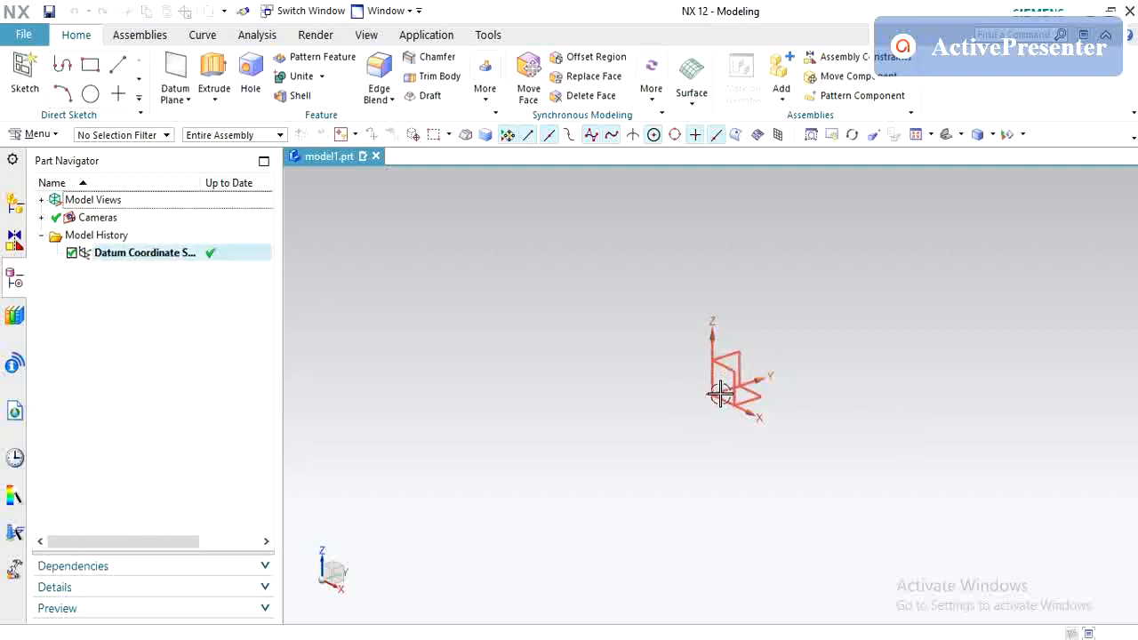
pyautogui.click(712, 393)
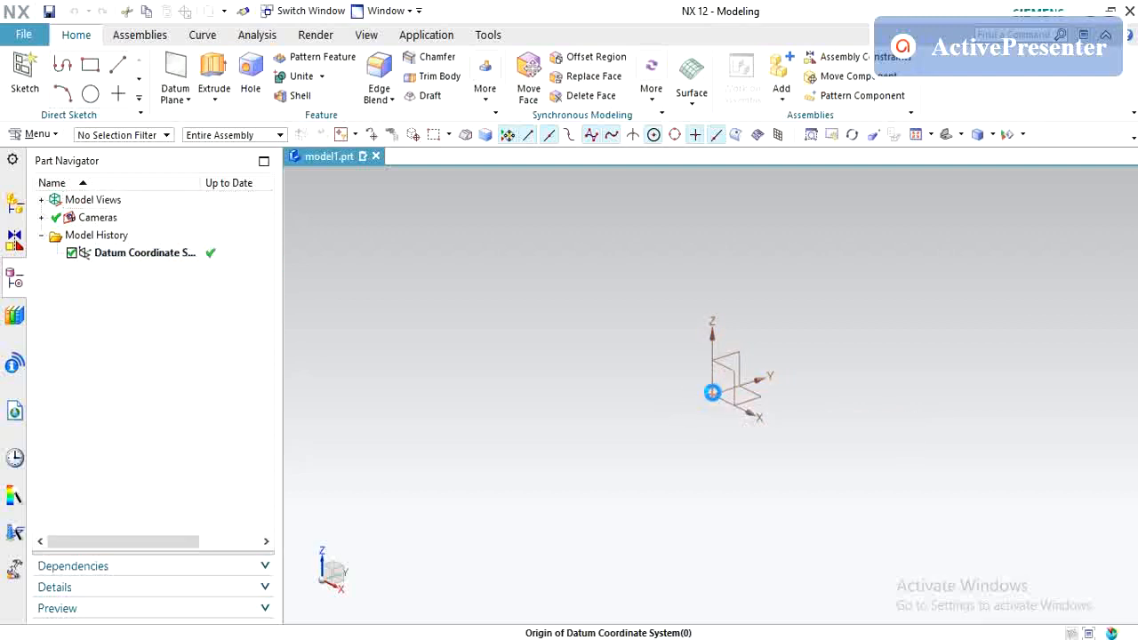
pyautogui.hotkey('ctrl', 'j')
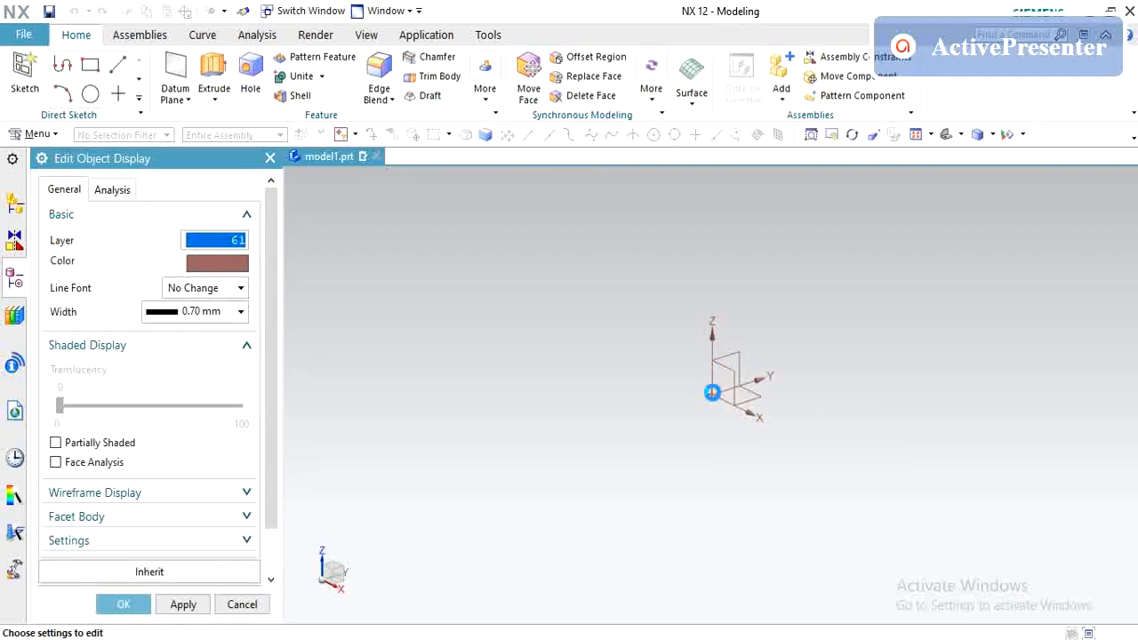
pyautogui.press('Escape')
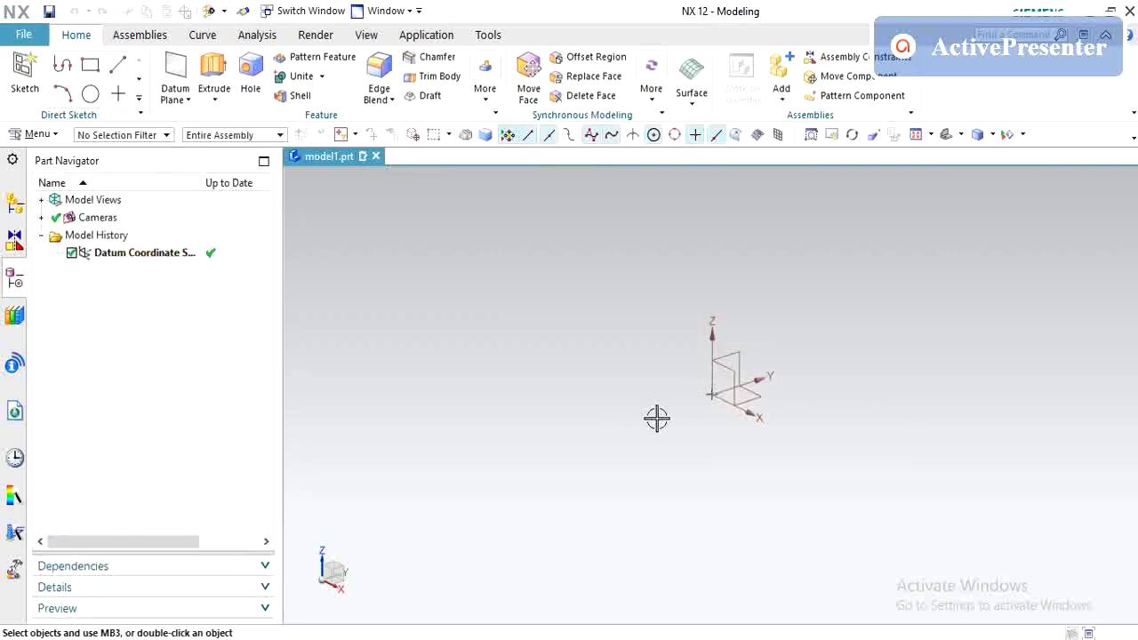
pyautogui.click(712, 392)
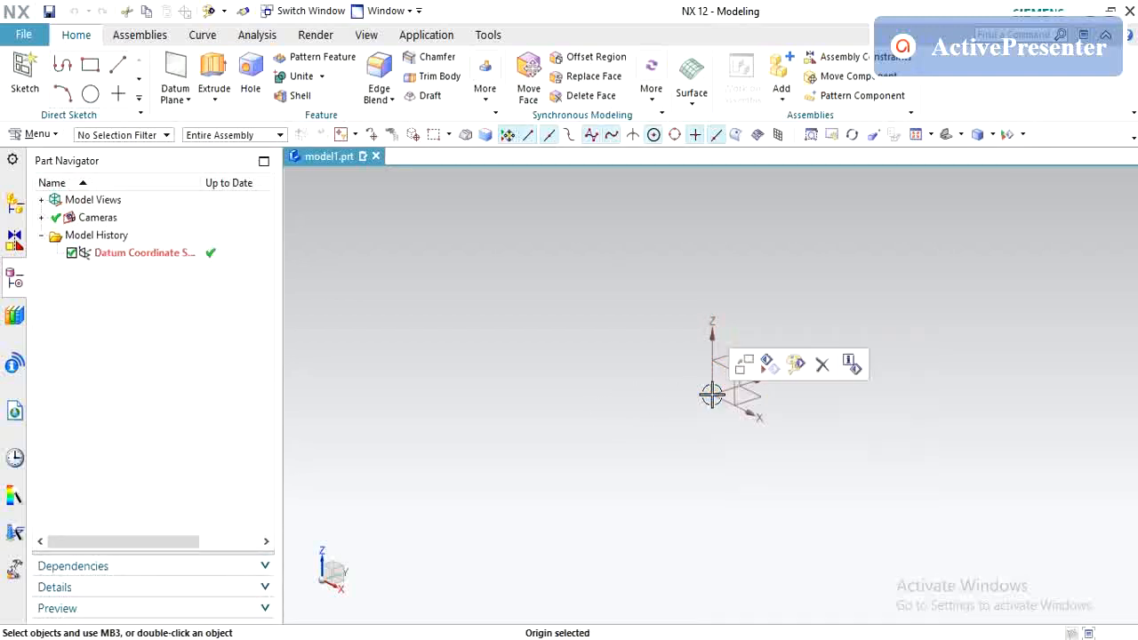
pyautogui.click(176, 255)
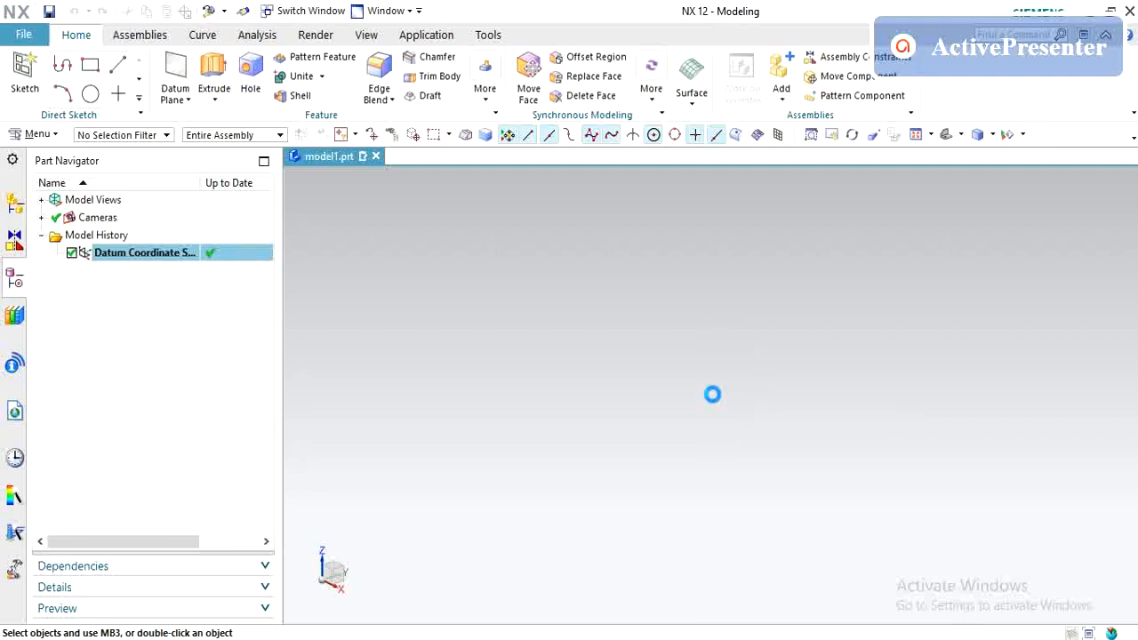
pyautogui.rightClick(716, 398)
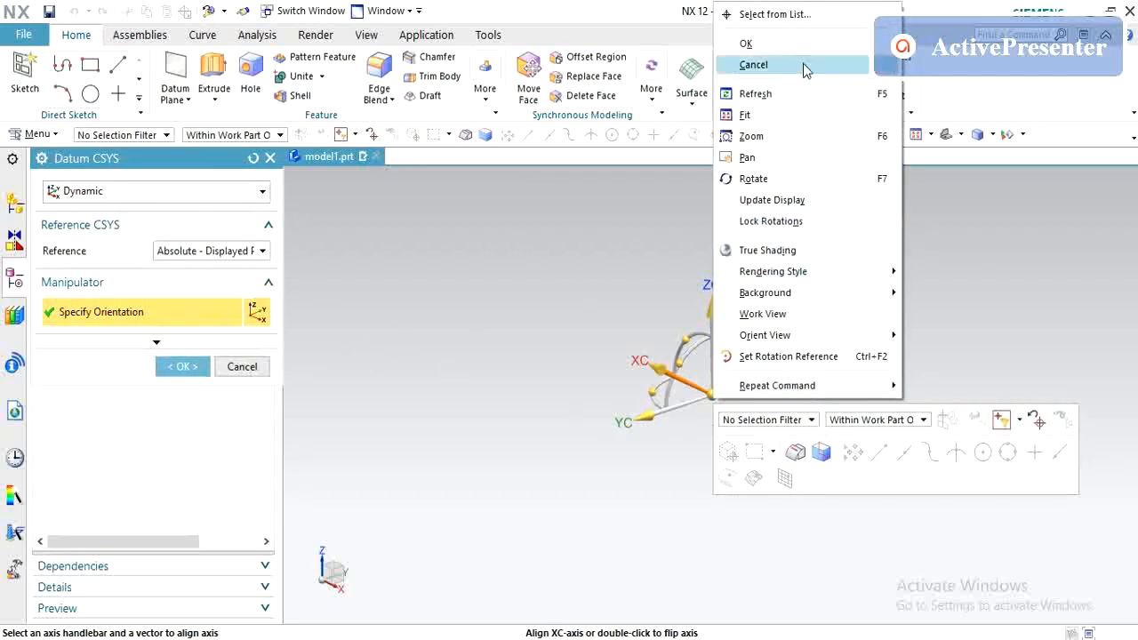
pyautogui.click(997, 289)
pyautogui.middleClick(739, 389)
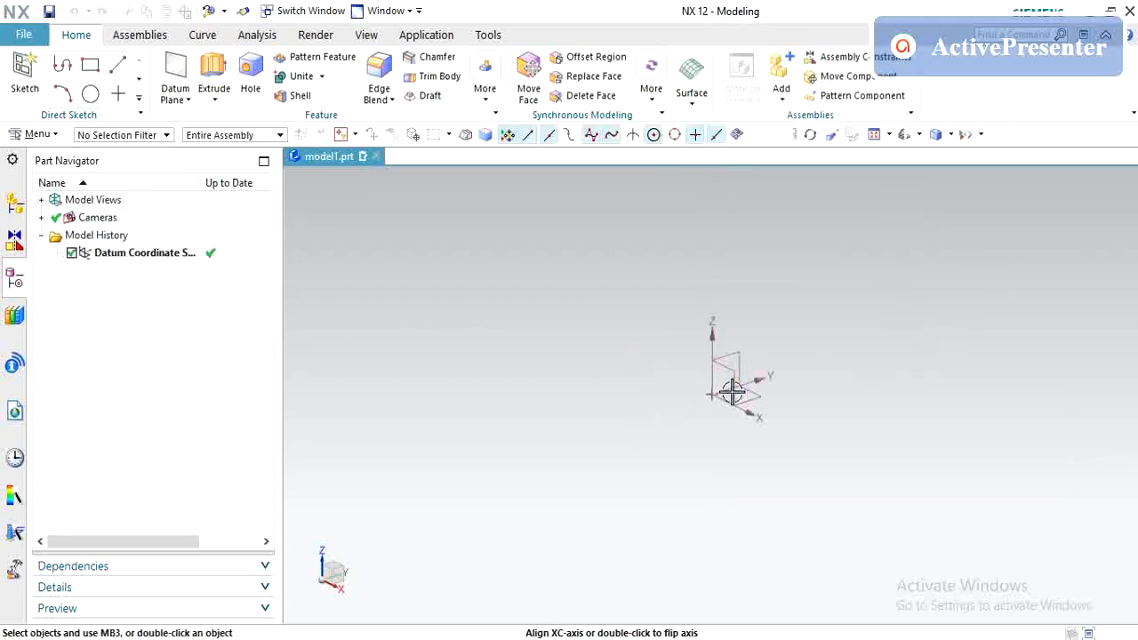
pyautogui.hotkey('ctrl', 'j')
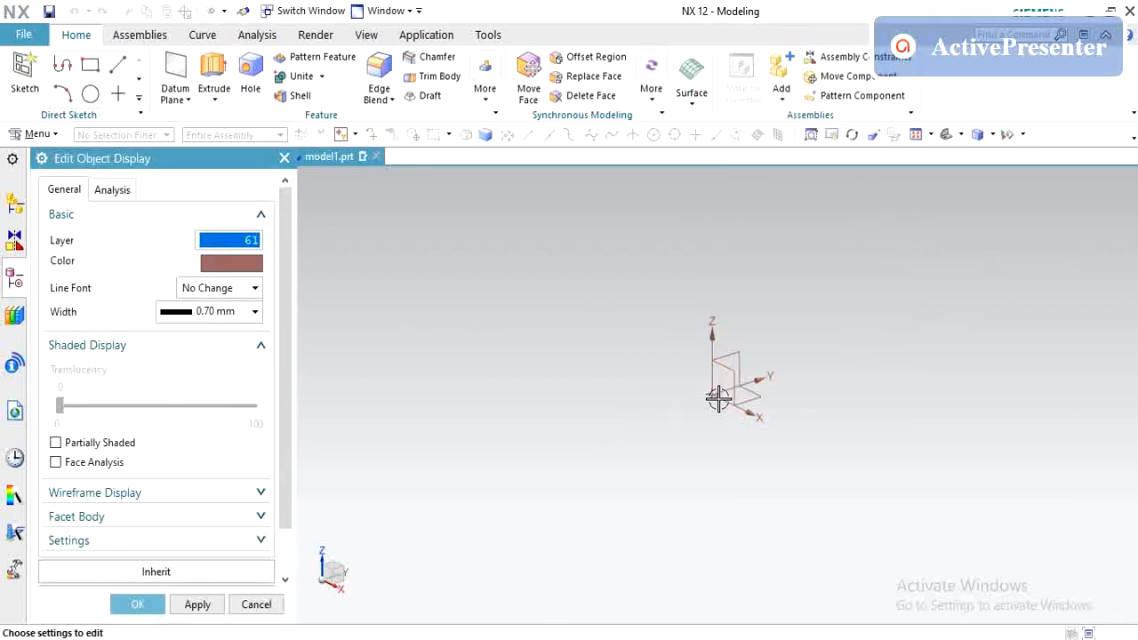
pyautogui.press('Escape')
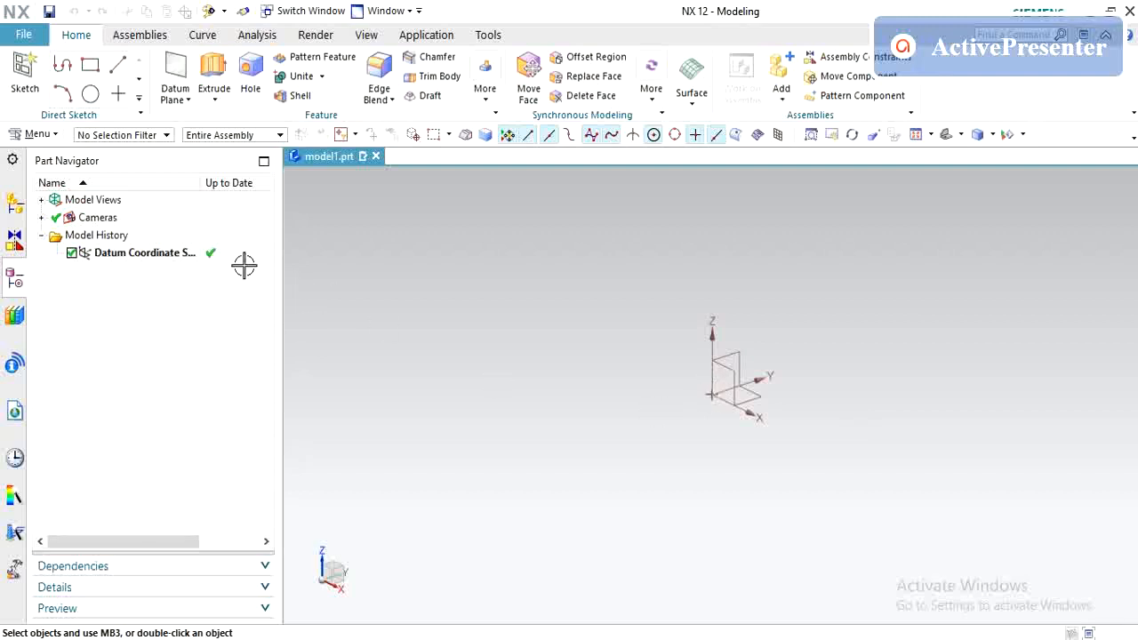
pyautogui.hotkey('ctrl', 'a')
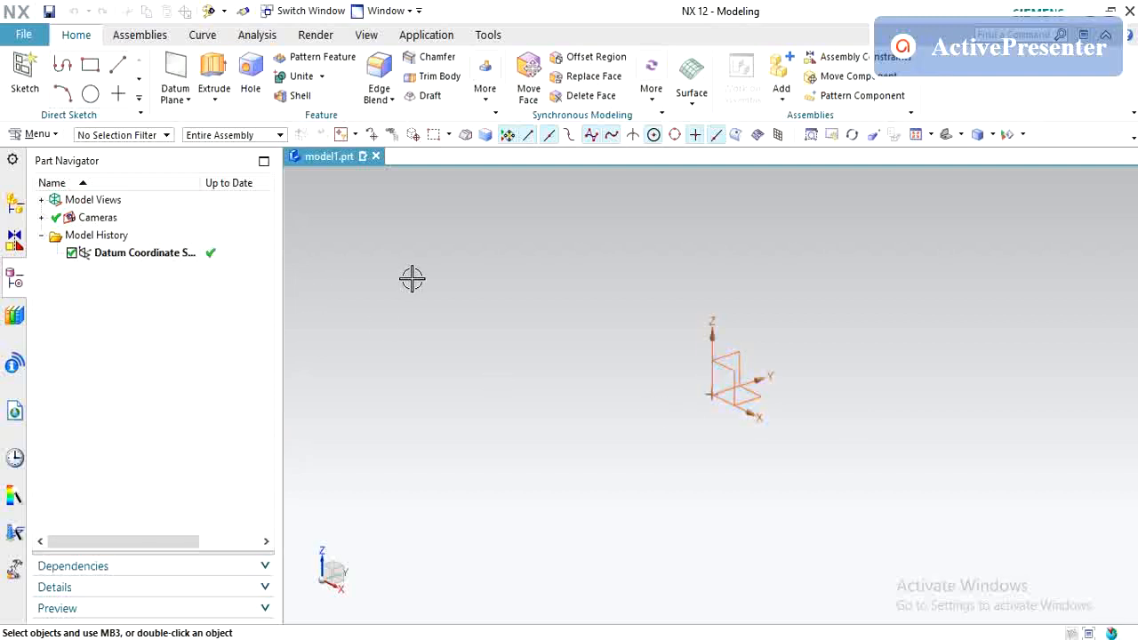
pyautogui.hotkey('ctrl', 'b')
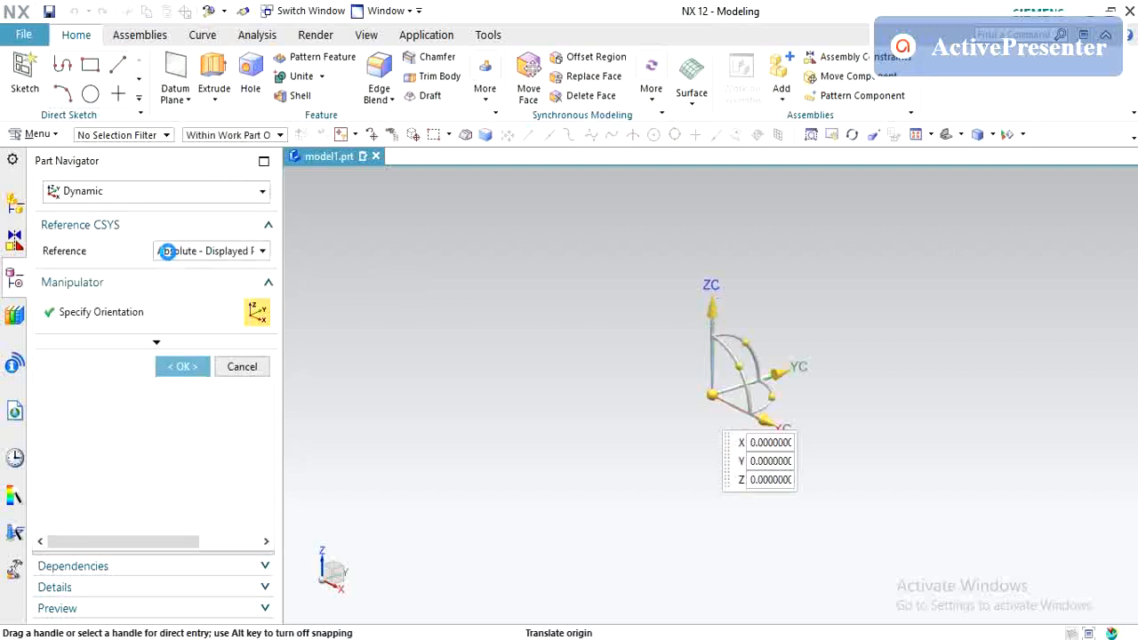
pyautogui.click(220, 371)
# Move the origin of the datum coordinate system to X 5, keeping the Dynamic type
pyautogui.click(166, 256)
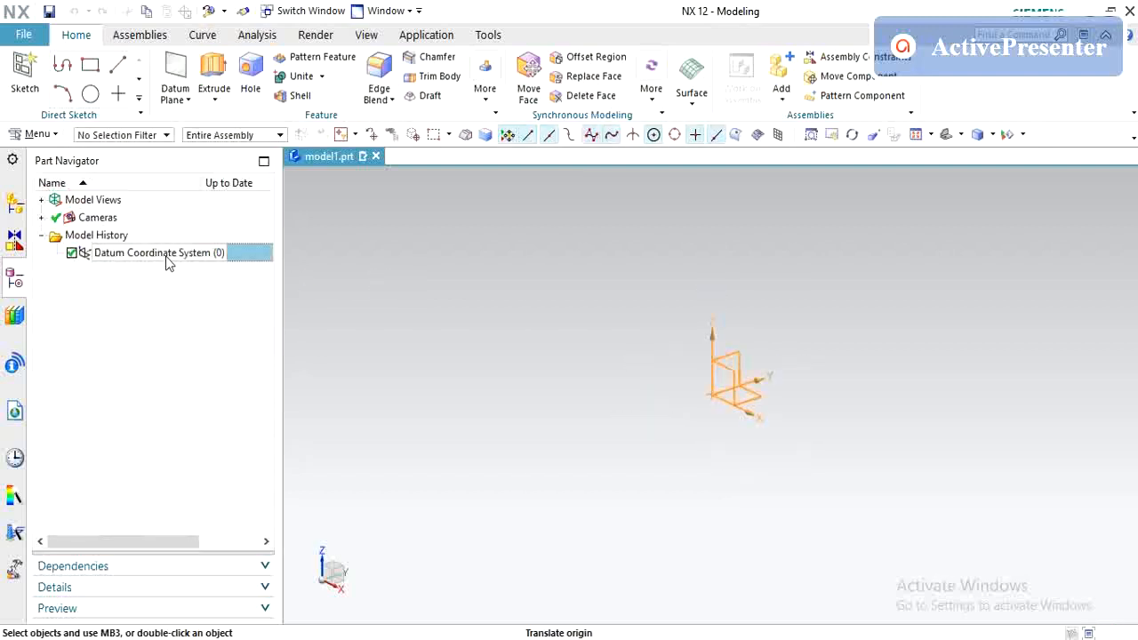
pyautogui.hotkey('ctrl', 'b')
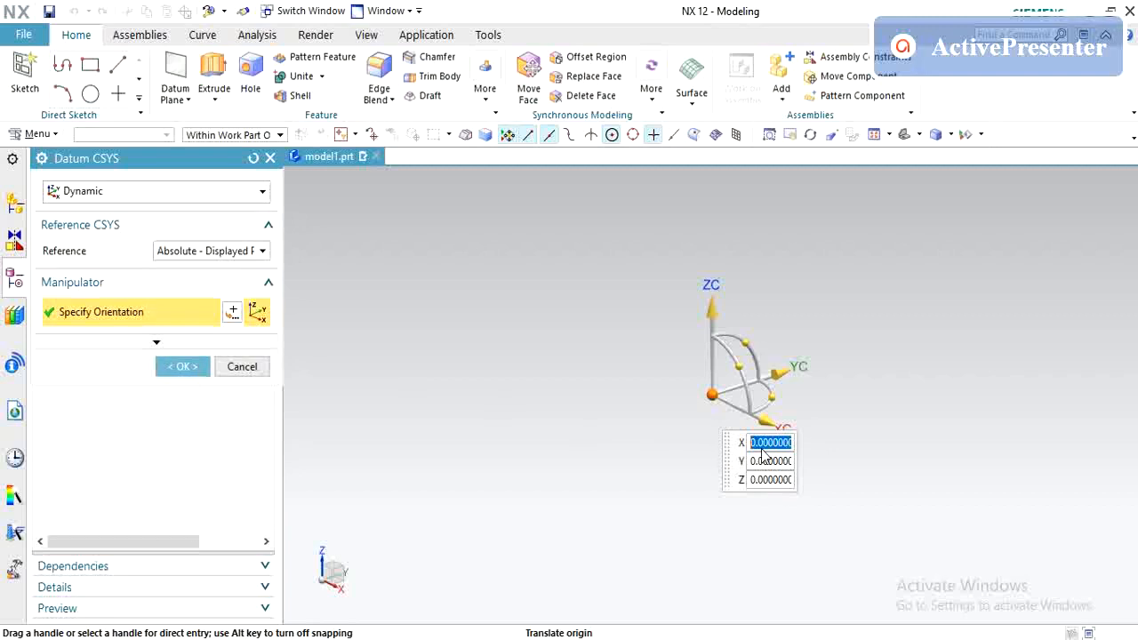
pyautogui.write('5')
pyautogui.press('Return')
pyautogui.click(761, 447)
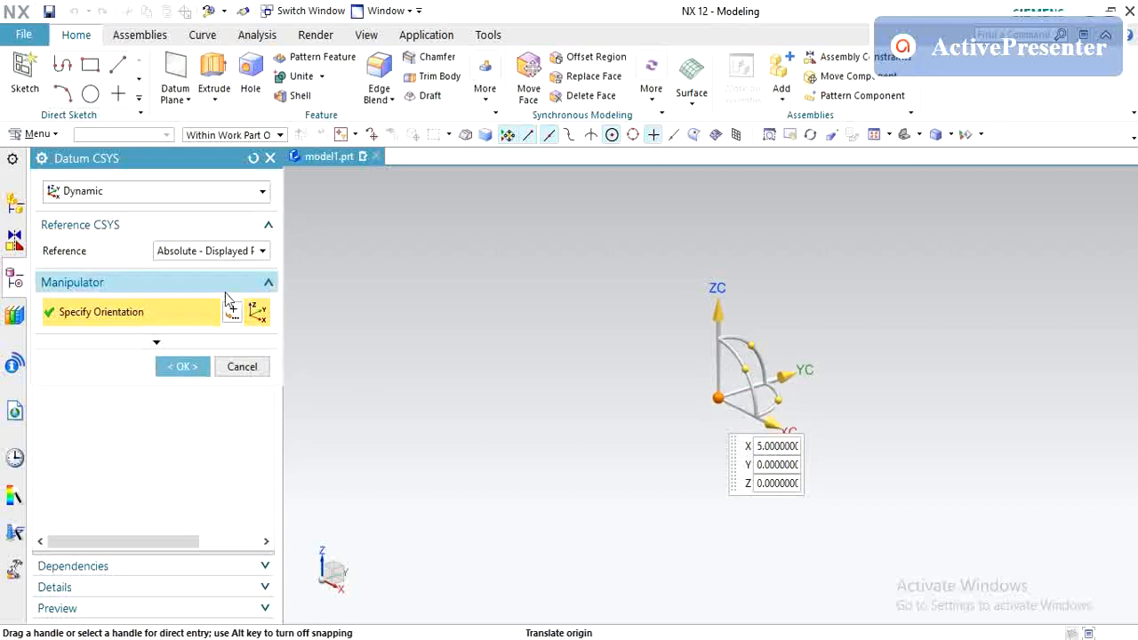
pyautogui.click(220, 194)
pyautogui.click(220, 194)
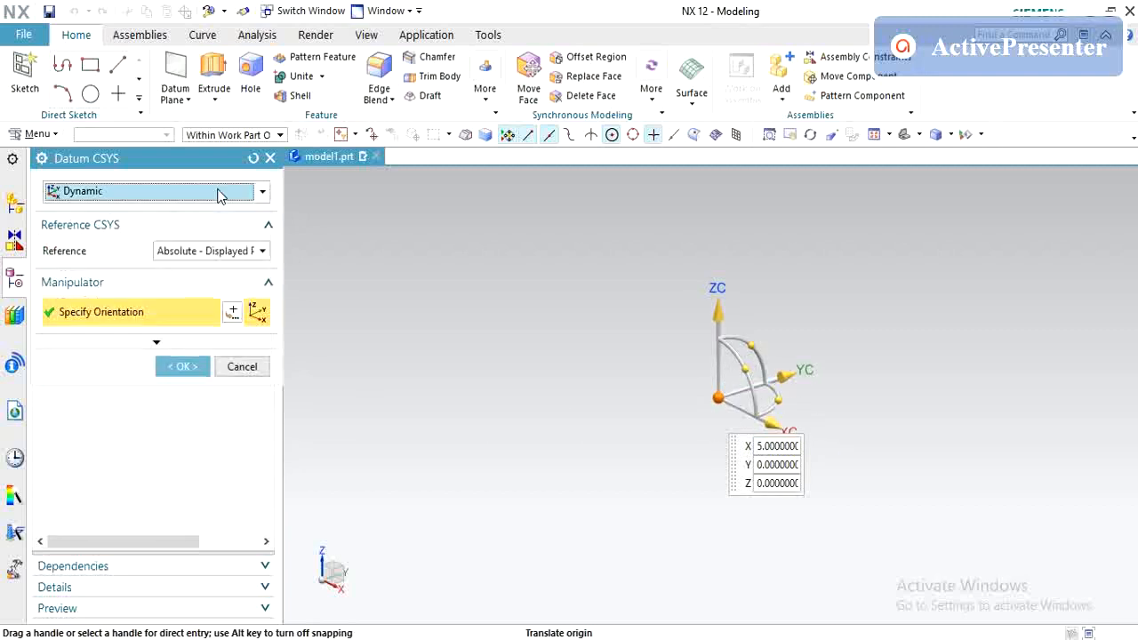
pyautogui.click(183, 366)
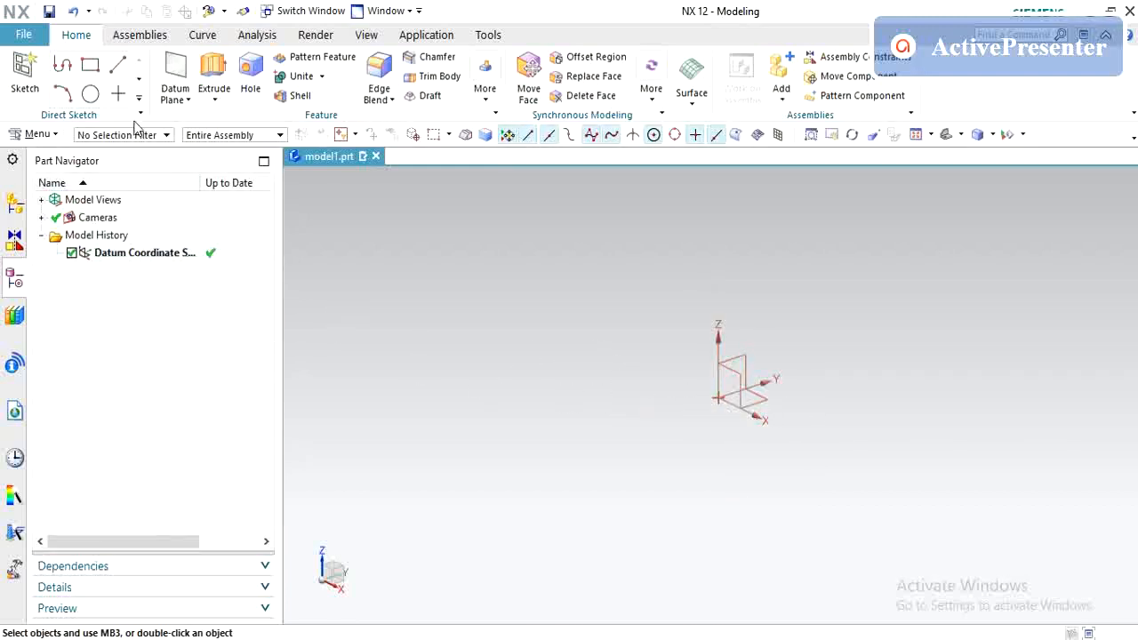
# Start a new sketch of type On Plane with the Inferred plane method
pyautogui.click(27, 80)
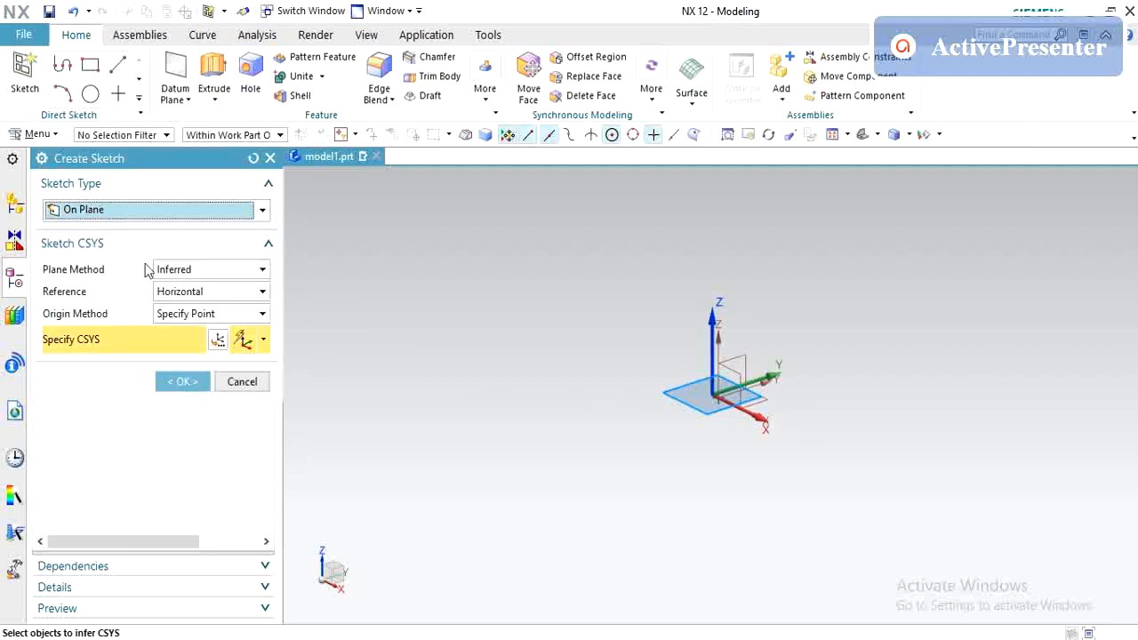
pyautogui.click(112, 213)
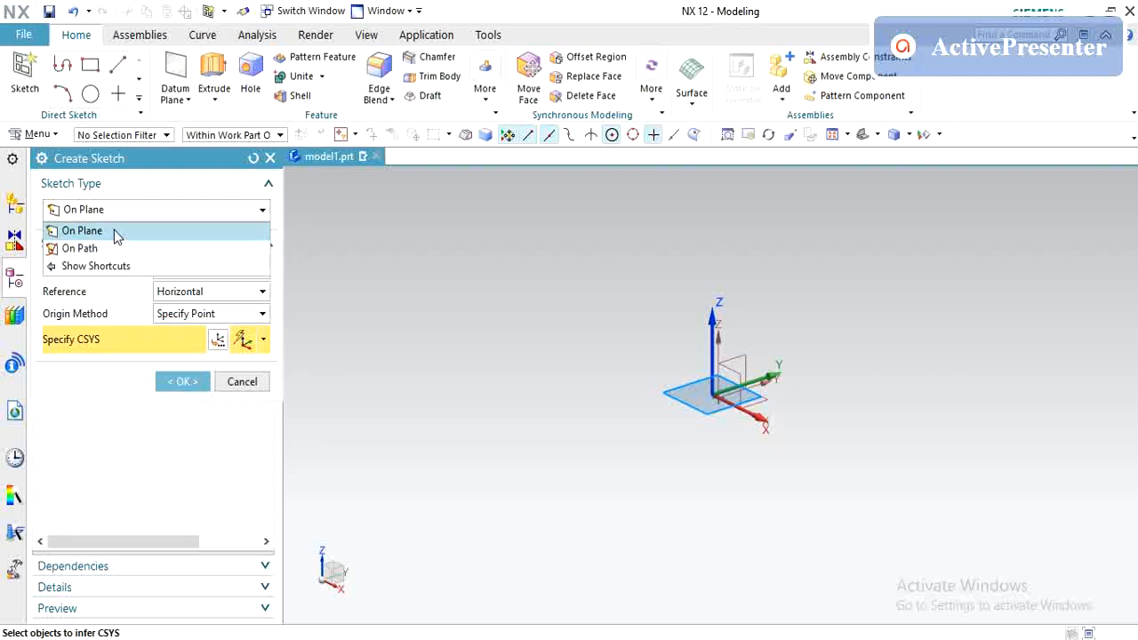
pyautogui.click(116, 233)
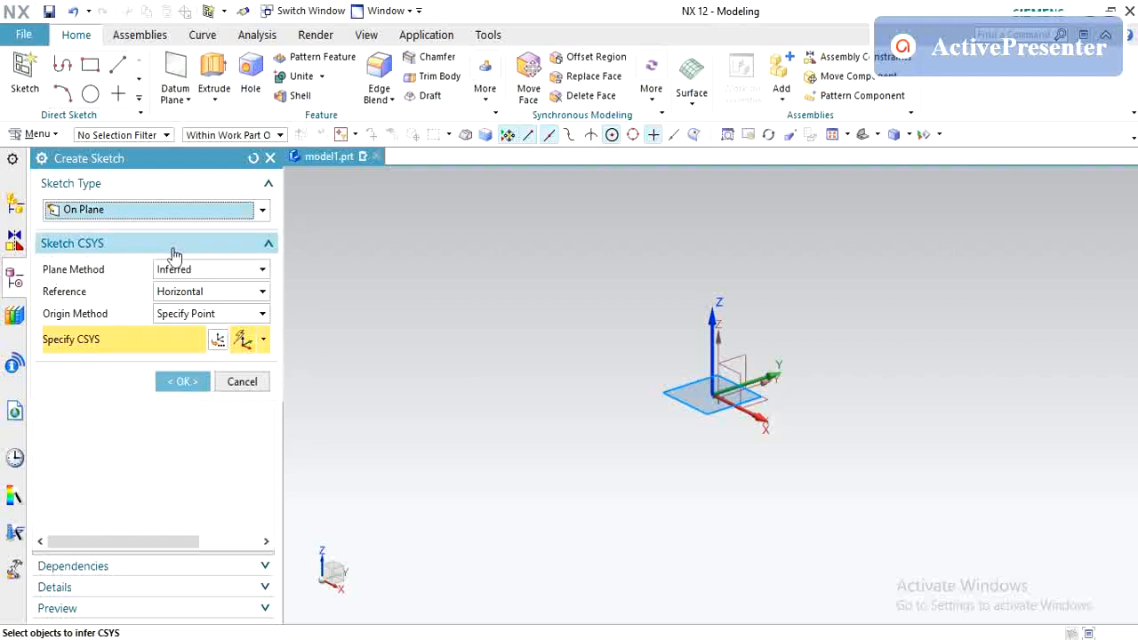
pyautogui.click(211, 276)
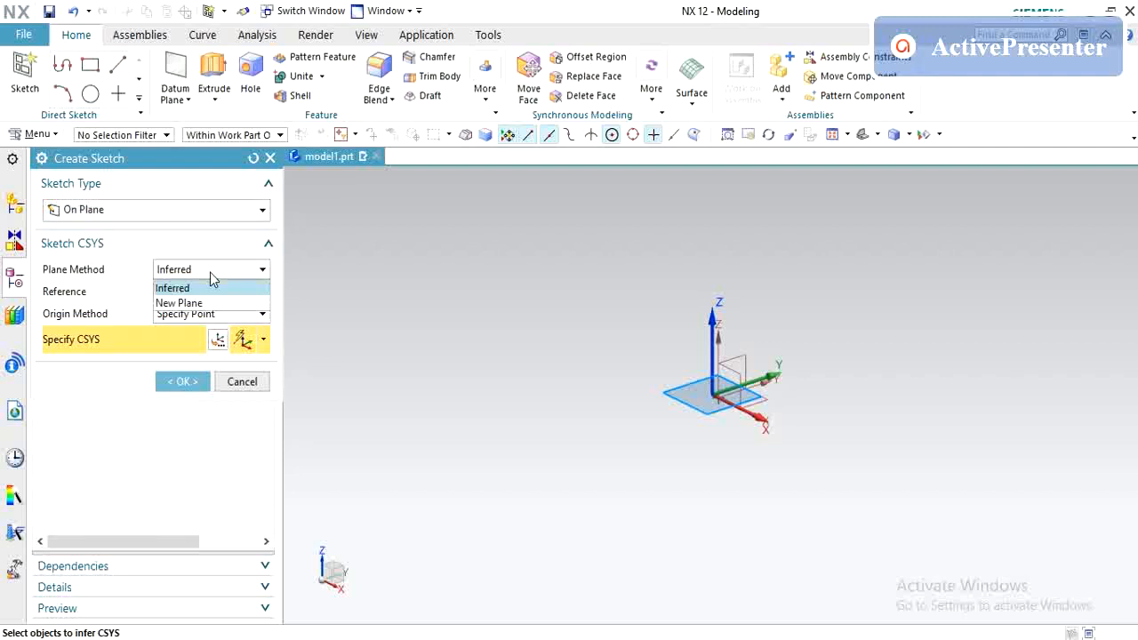
pyautogui.click(210, 274)
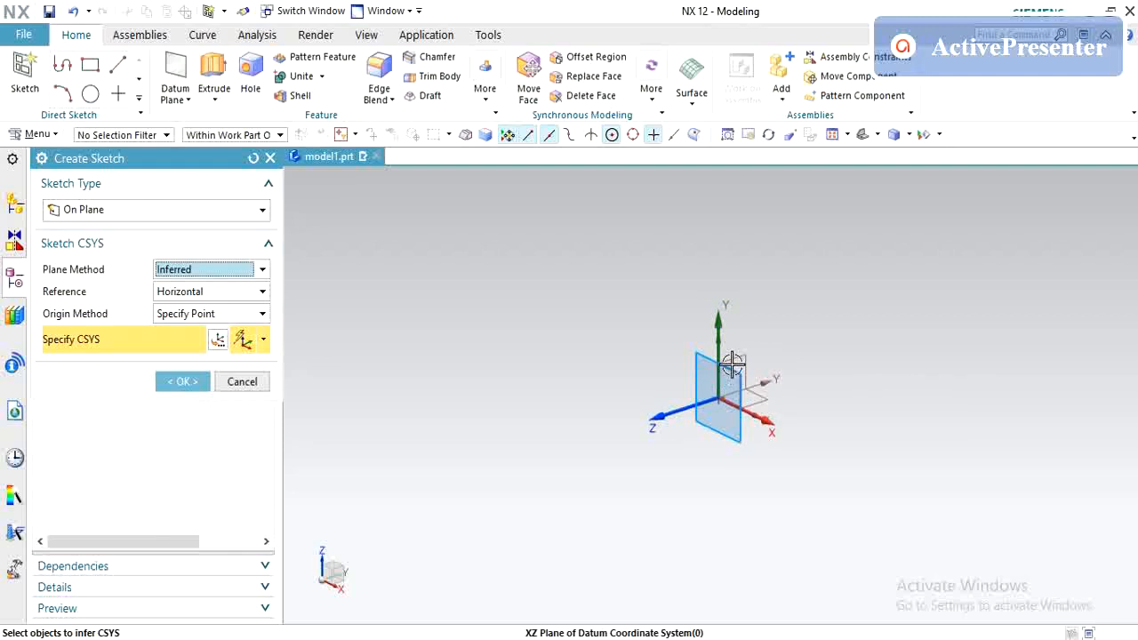
# Try the New Plane method for the sketch, look through its plane options, and return to Inferred
pyautogui.click(176, 271)
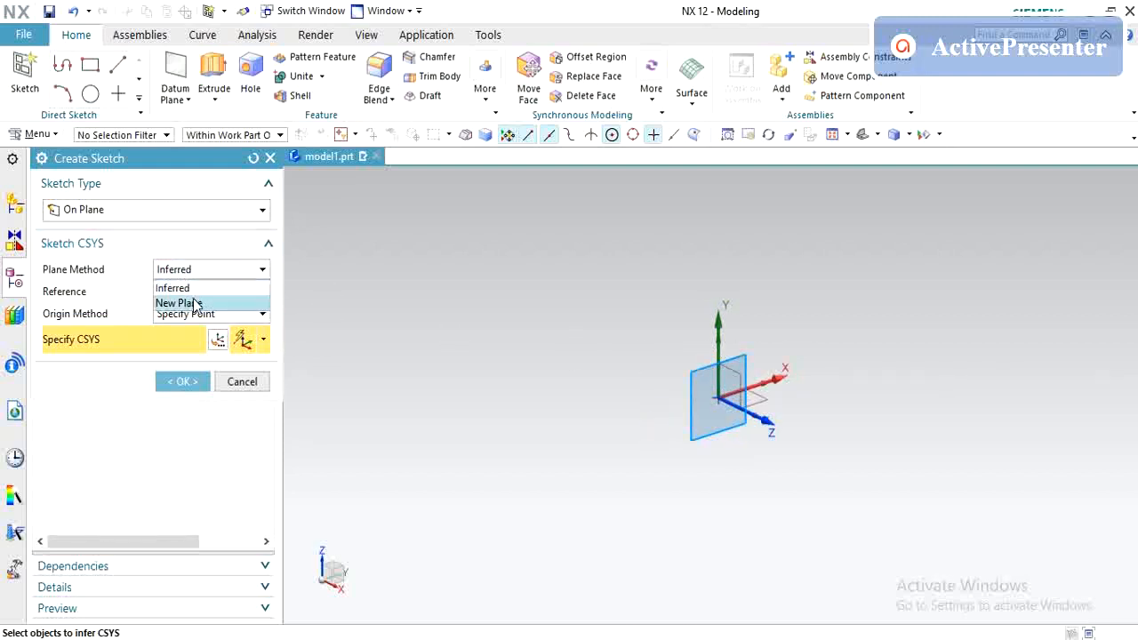
pyautogui.click(188, 303)
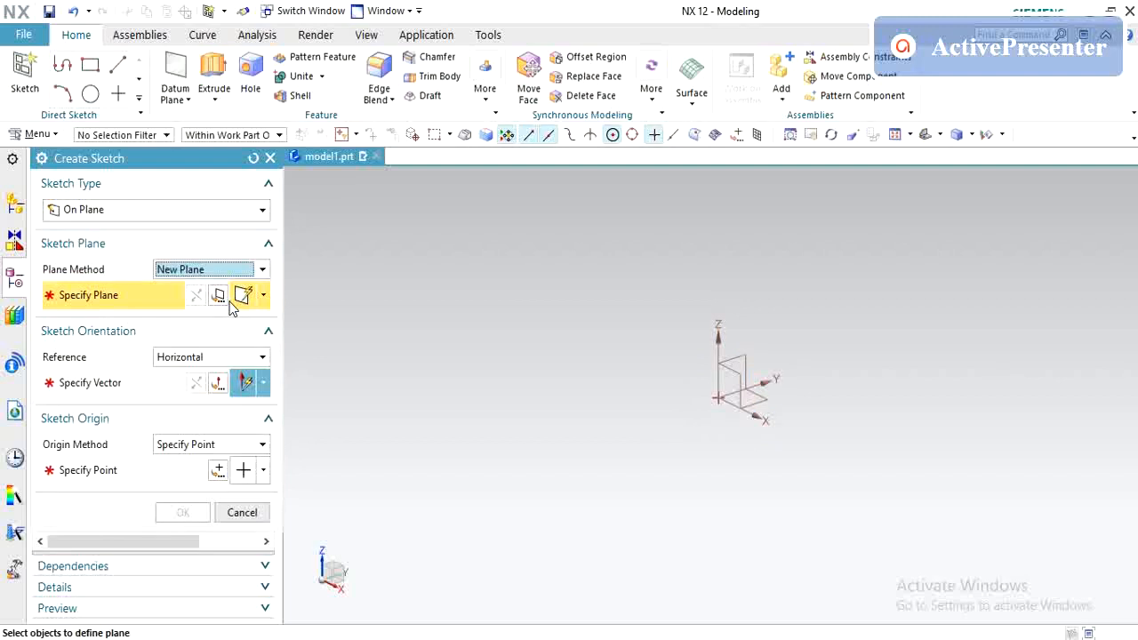
pyautogui.click(263, 302)
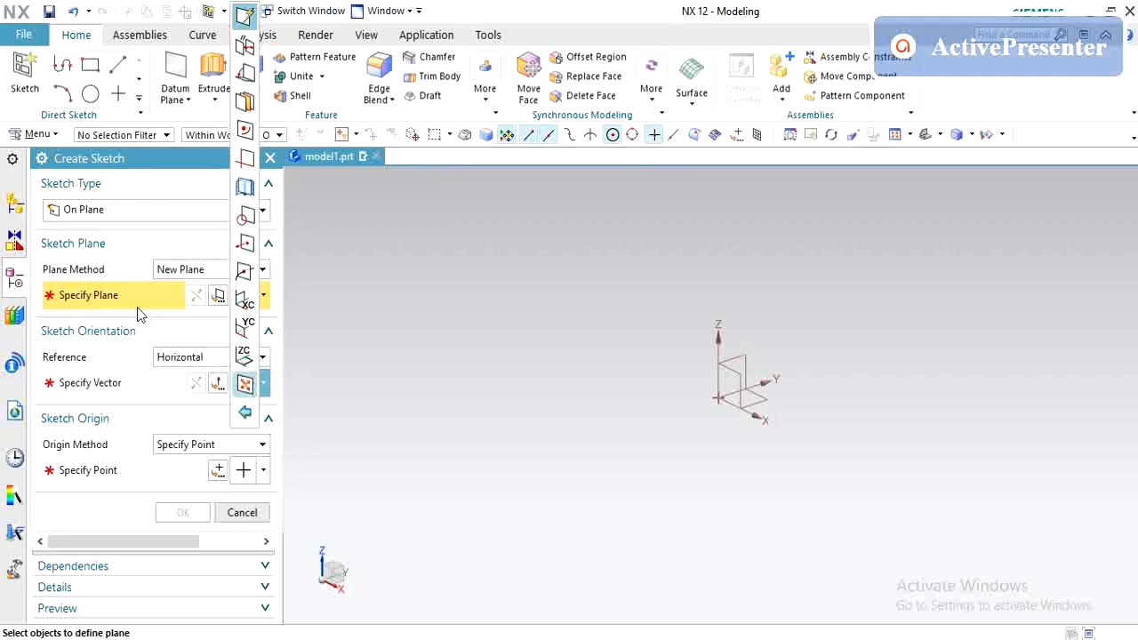
pyautogui.click(330, 257)
pyautogui.click(238, 273)
pyautogui.click(223, 287)
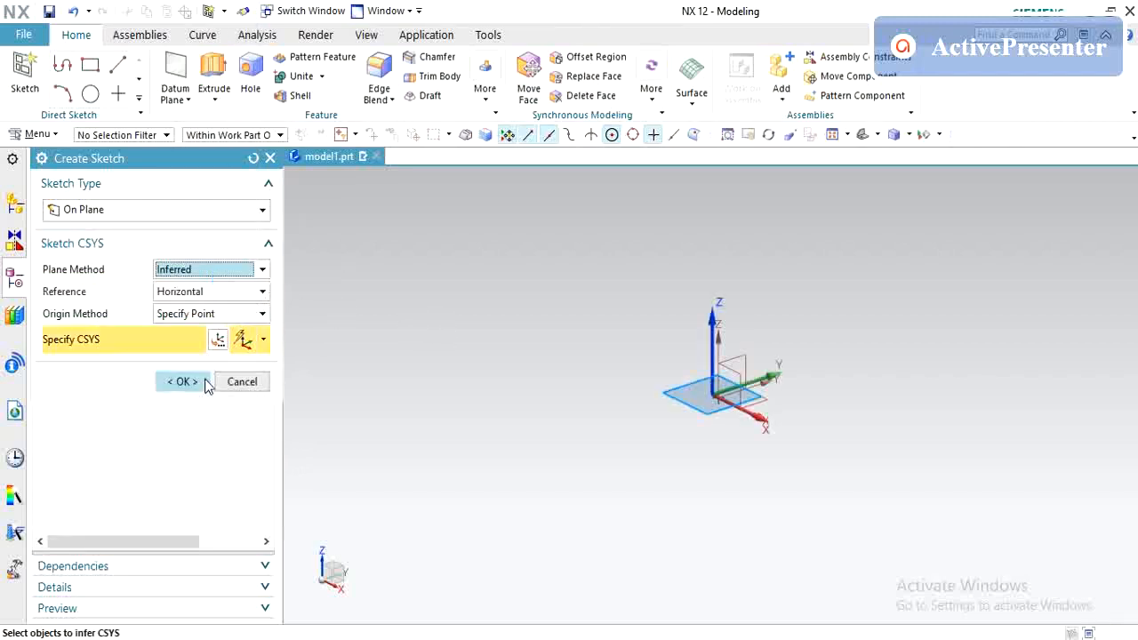
# Place the sketch on the XZ plane of the datum coordinate system
pyautogui.click(725, 376)
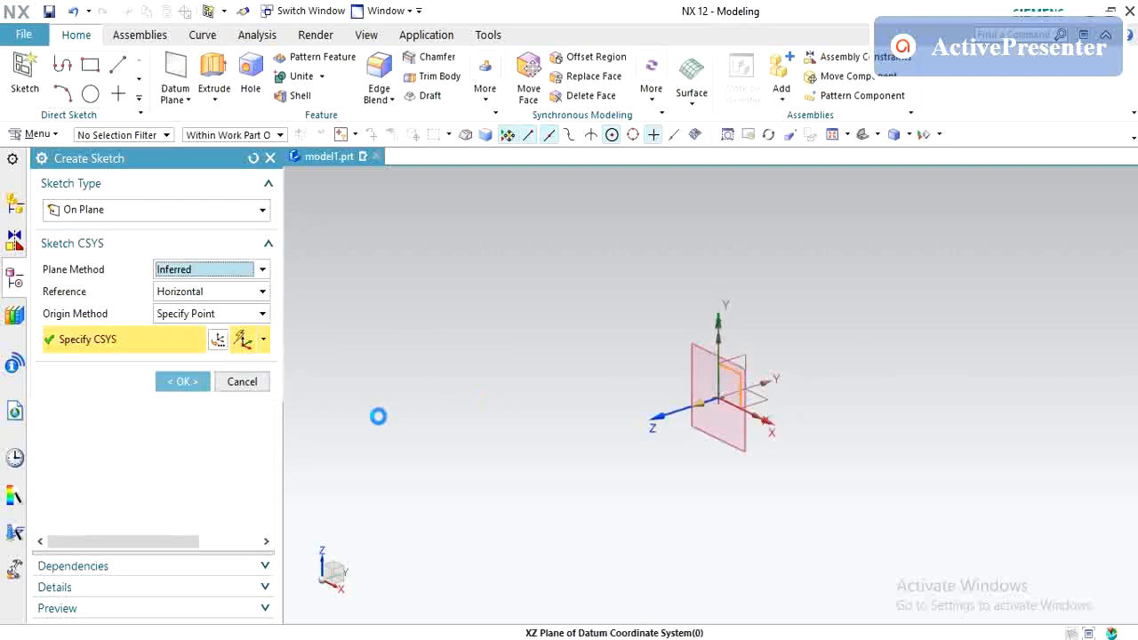
pyautogui.click(180, 382)
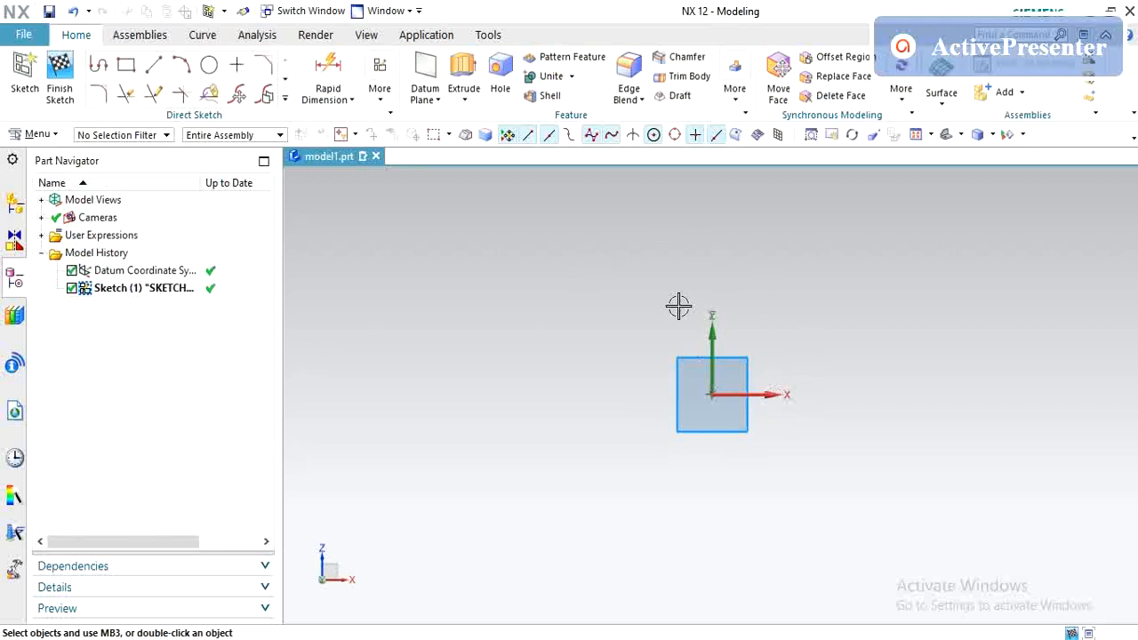
pyautogui.click(97, 69)
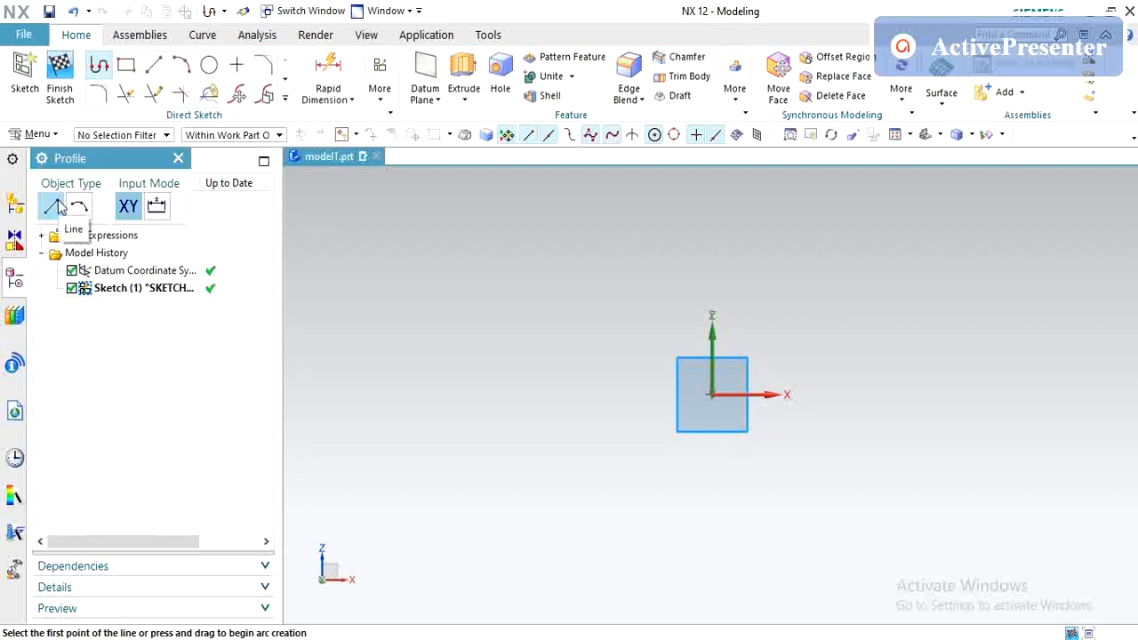
pyautogui.click(637, 397)
pyautogui.press('Escape')
pyautogui.press('Escape')
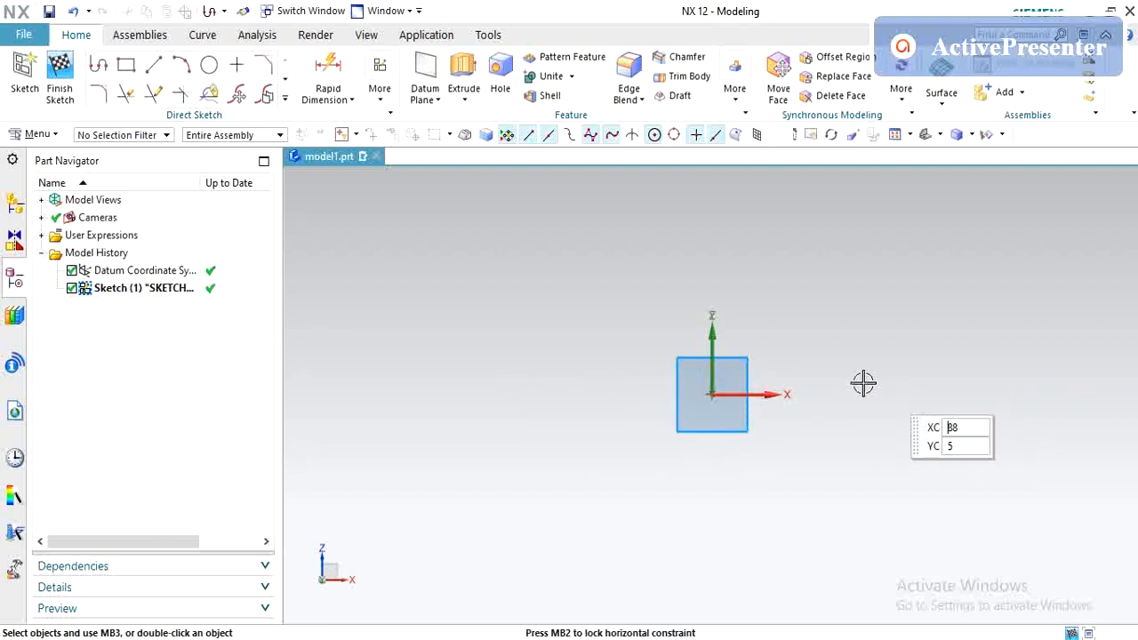
# Draw a closed 100 by 100 square with the Profile tool, starting and ending at the sketch origin
pyautogui.click(99, 64)
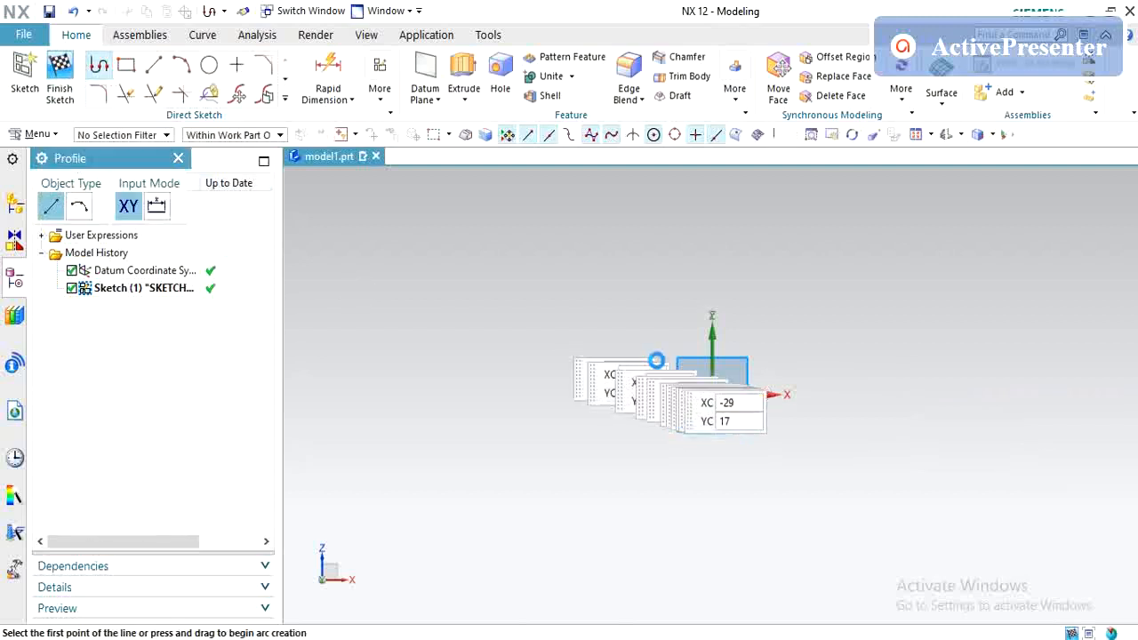
pyautogui.click(713, 394)
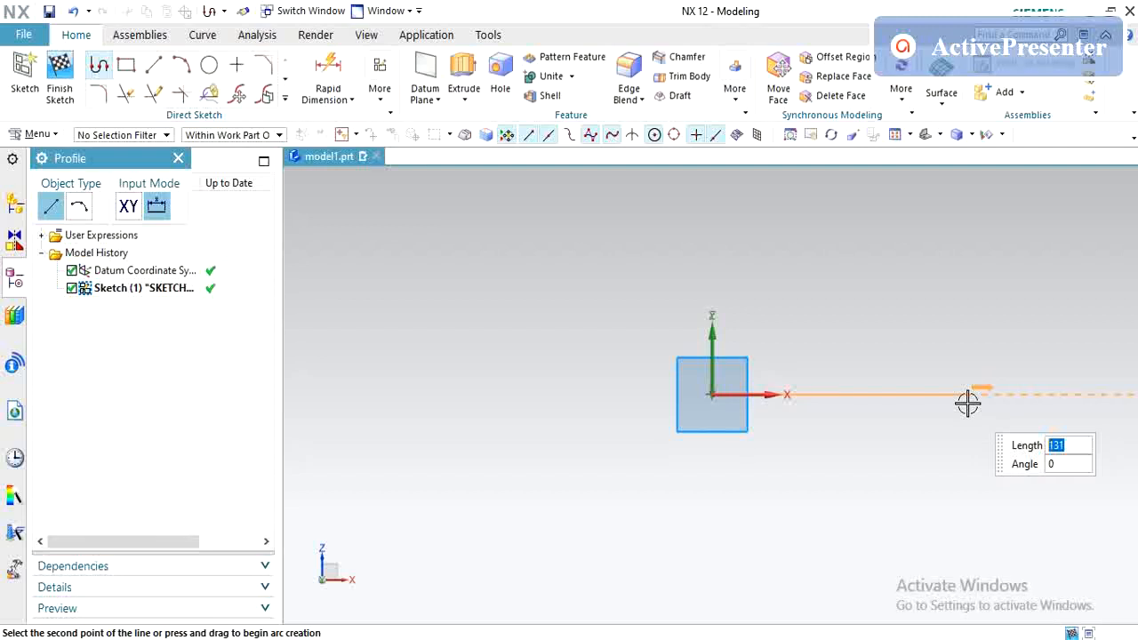
pyautogui.press('Tab')
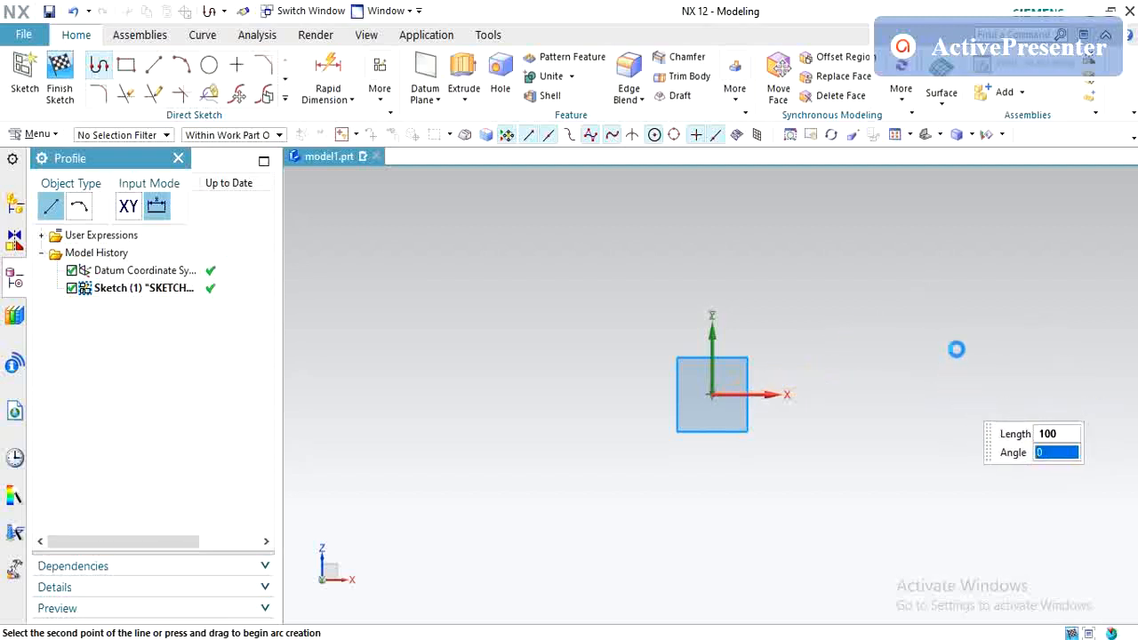
pyautogui.press('Return')
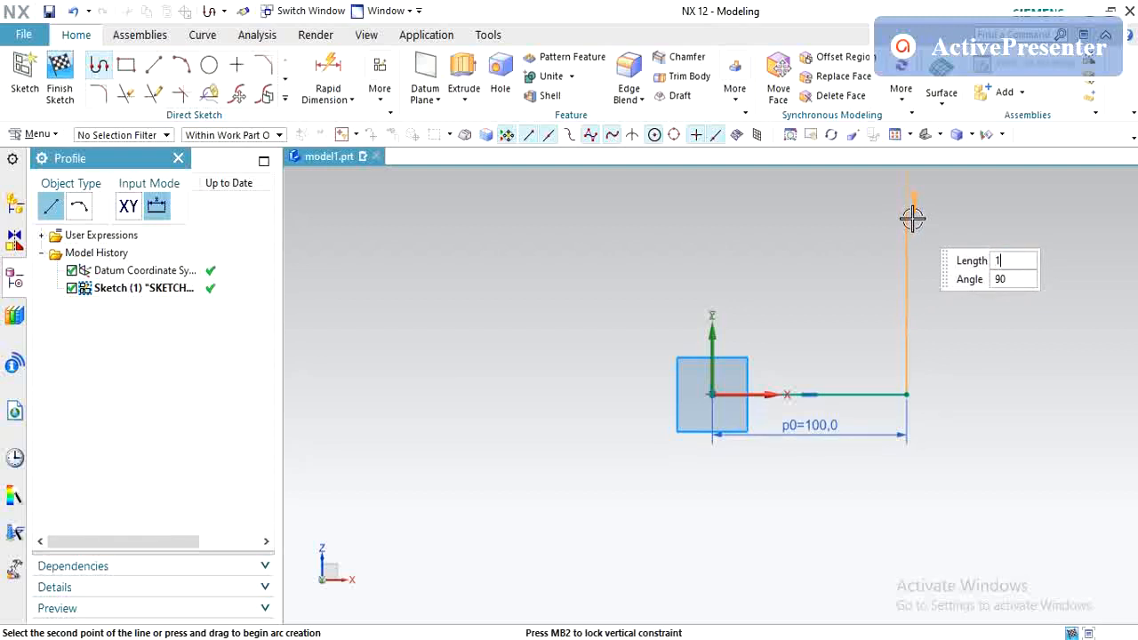
pyautogui.press('Return')
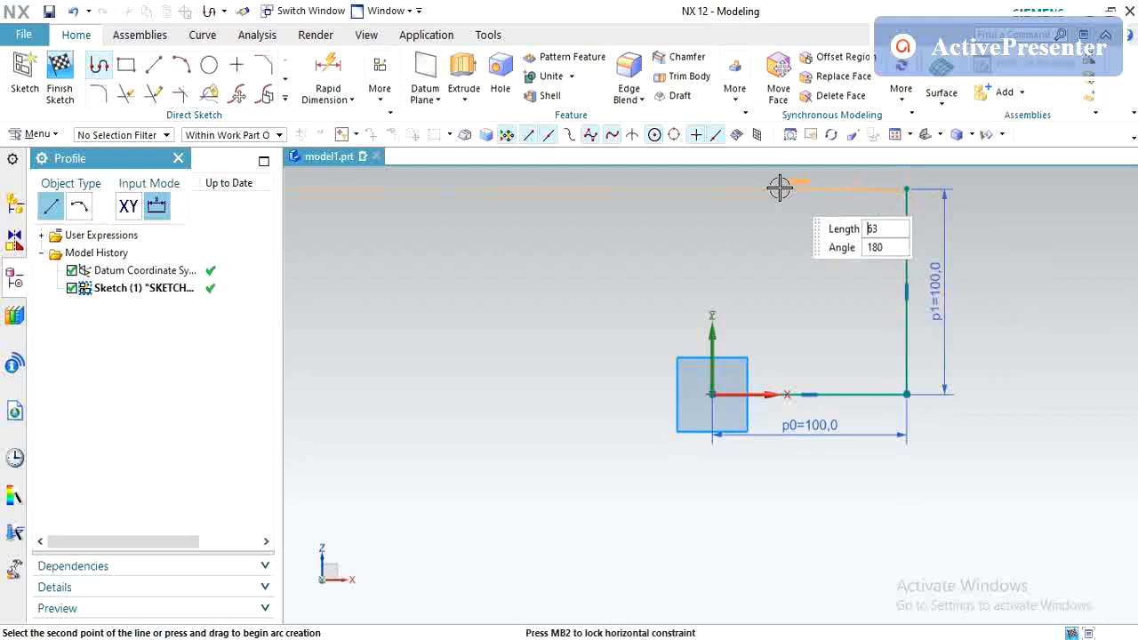
pyautogui.click(706, 189)
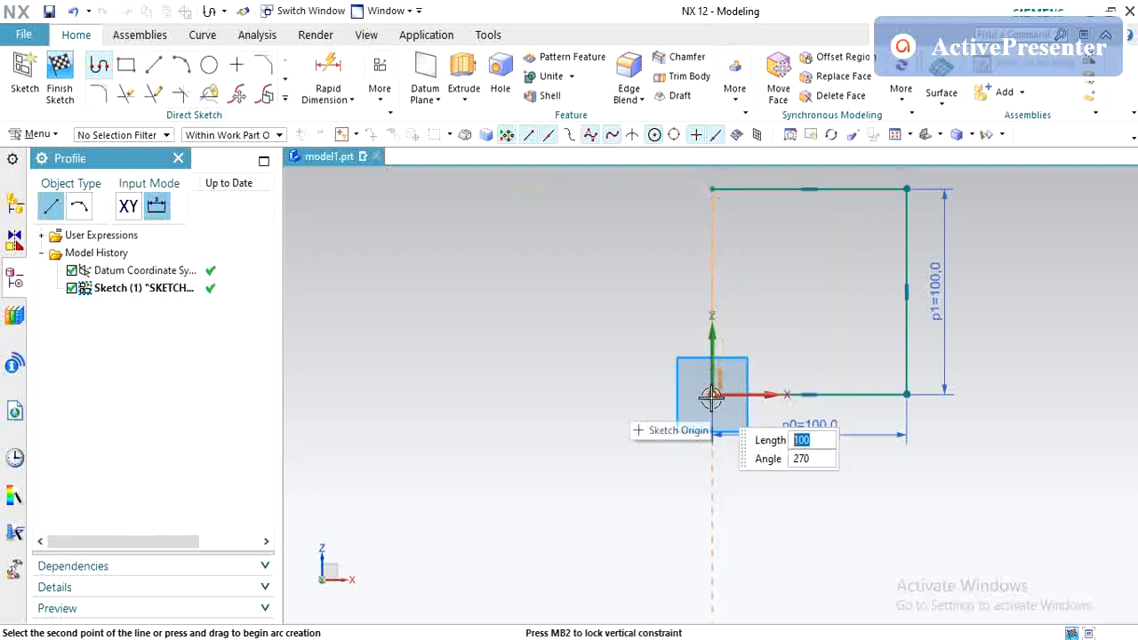
pyautogui.click(712, 396)
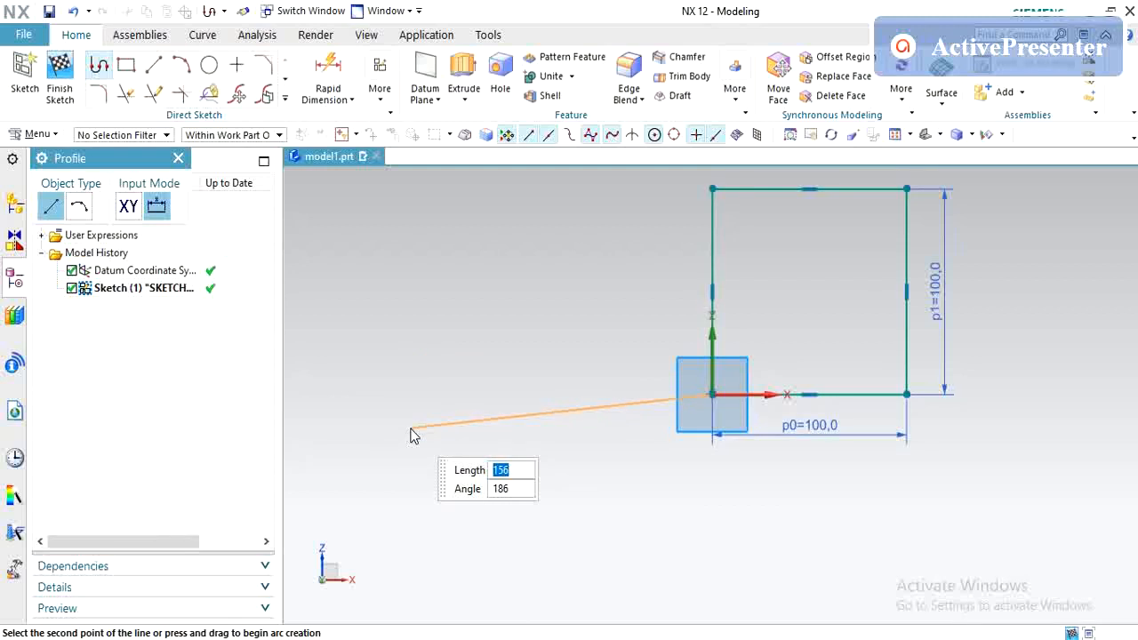
pyautogui.press('Escape')
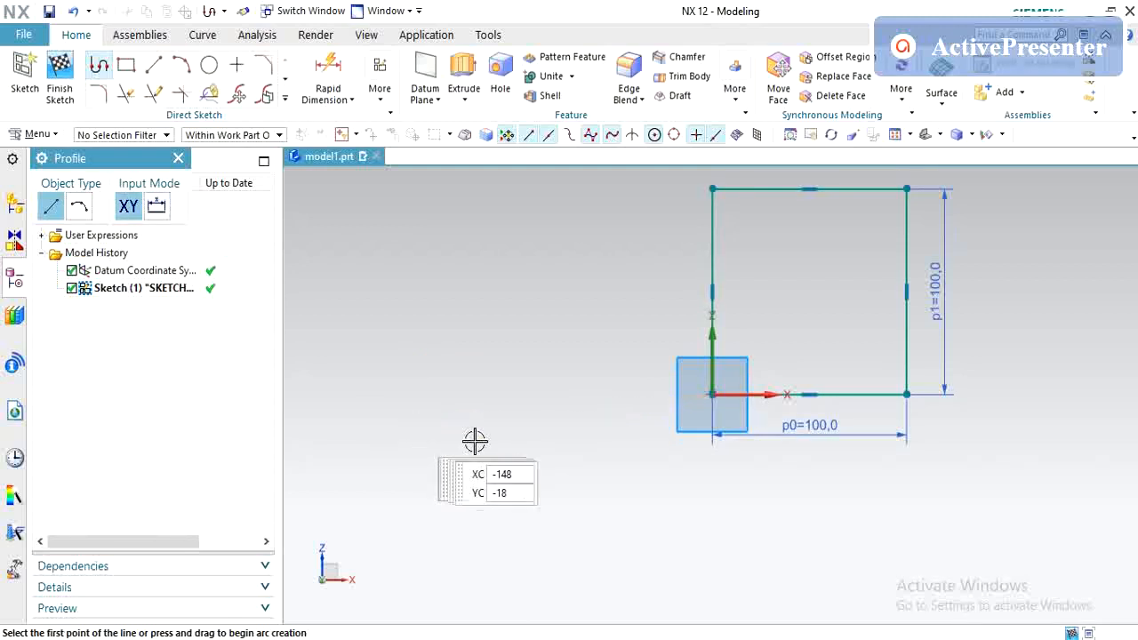
pyautogui.press('Escape')
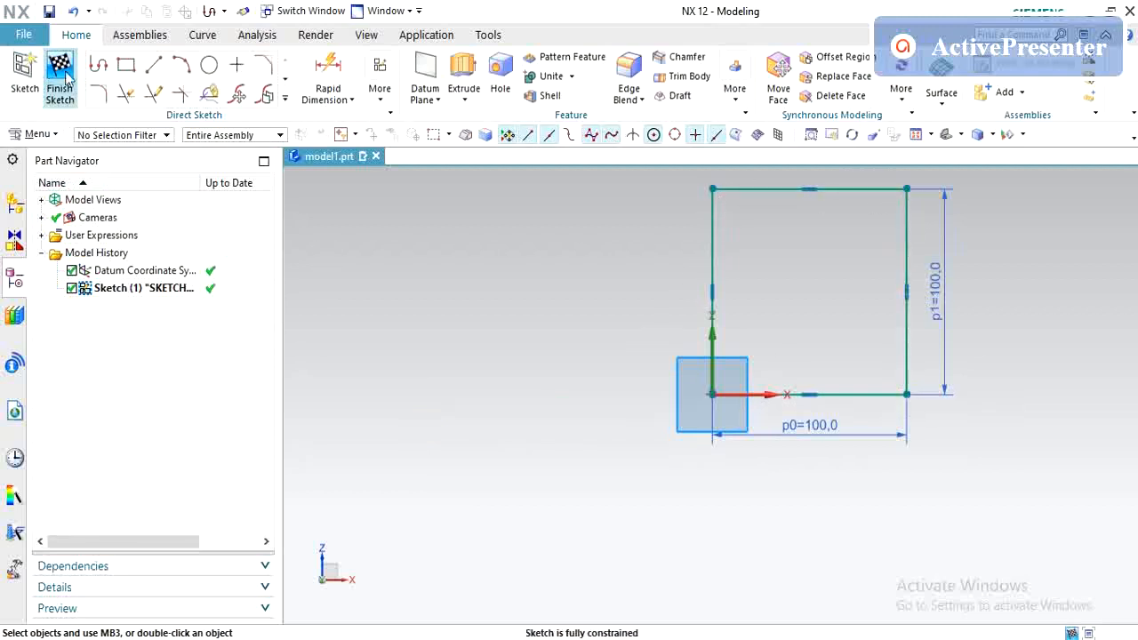
# Draw a semicircular Profile arc bulging outward between the ends of the square's vertical side farthest from the origin
pyautogui.click(98, 65)
pyautogui.click(78, 207)
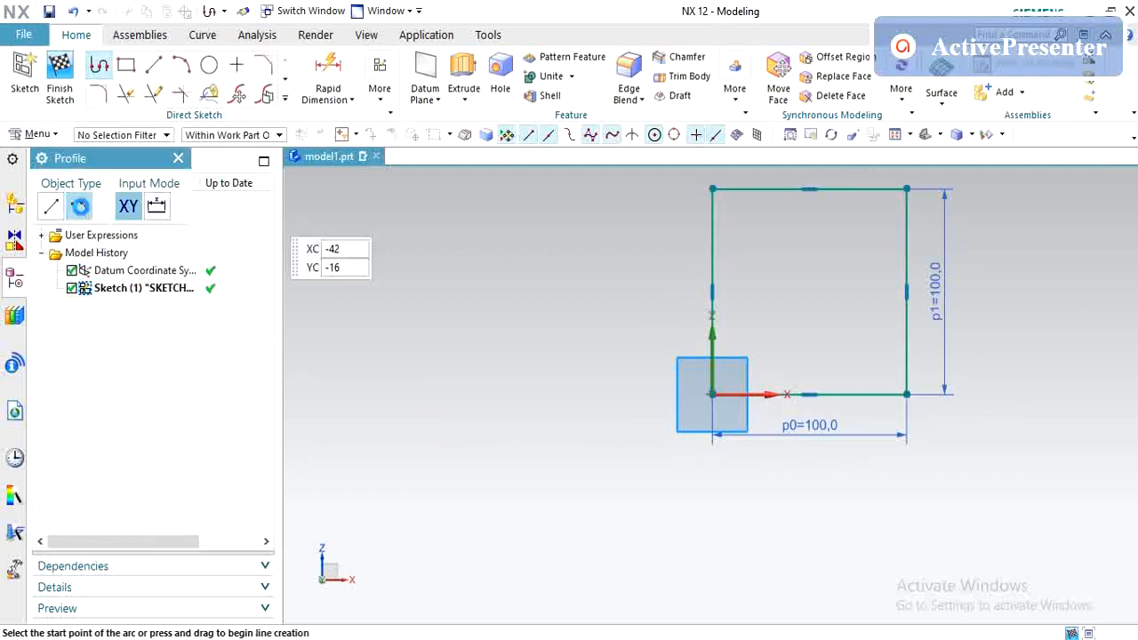
pyautogui.click(909, 394)
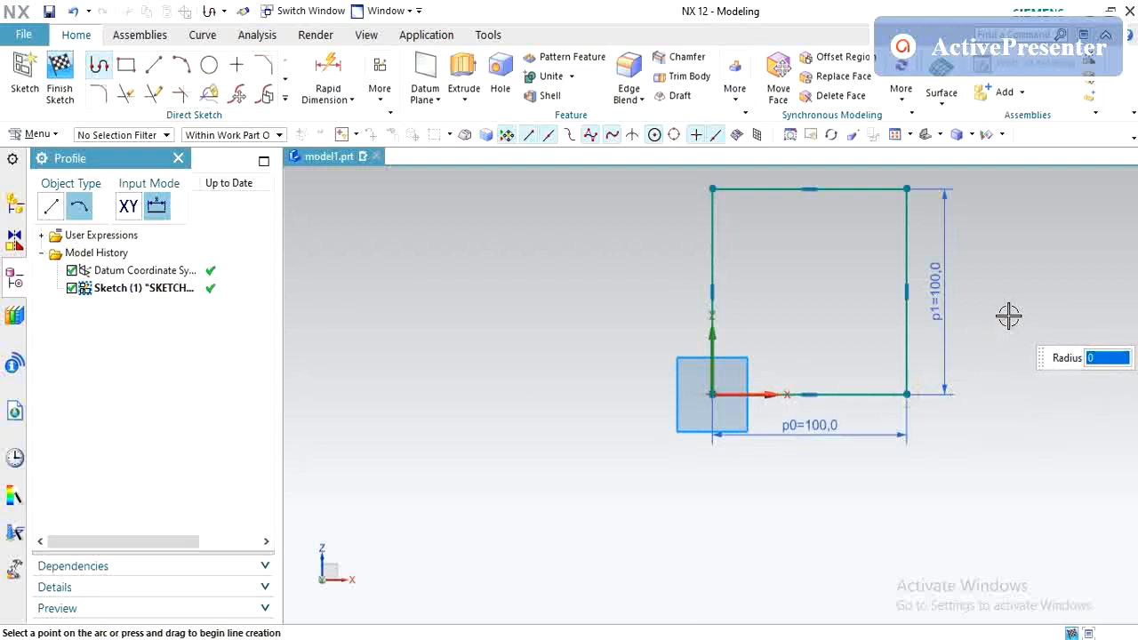
pyautogui.click(905, 188)
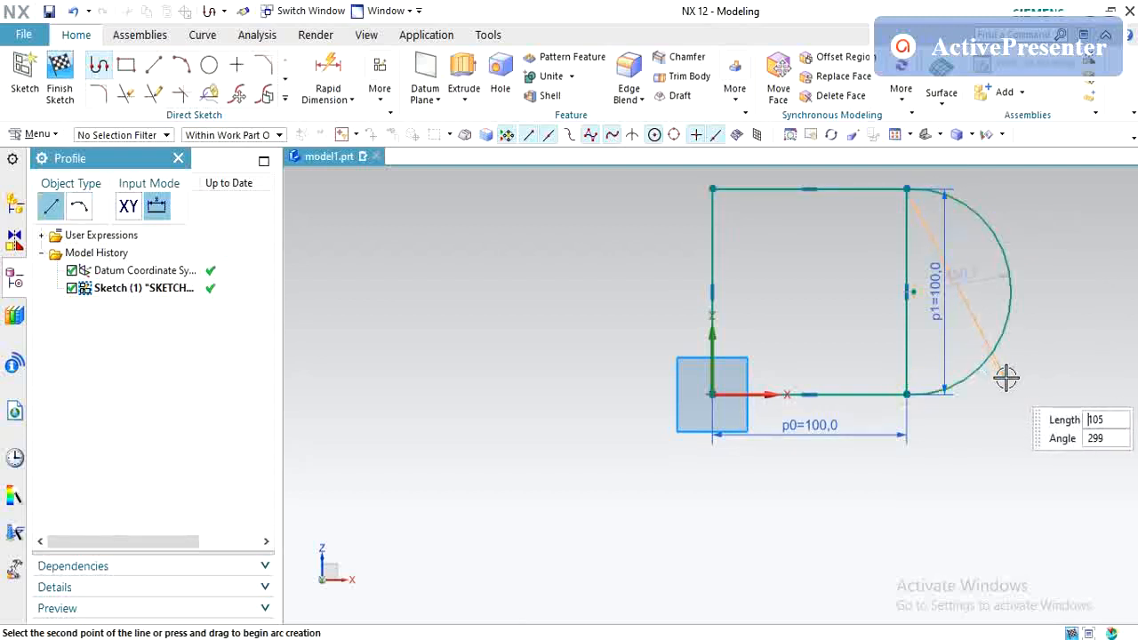
pyautogui.press('Escape')
# Delete the semicircular arc beside the square
pyautogui.click(999, 329)
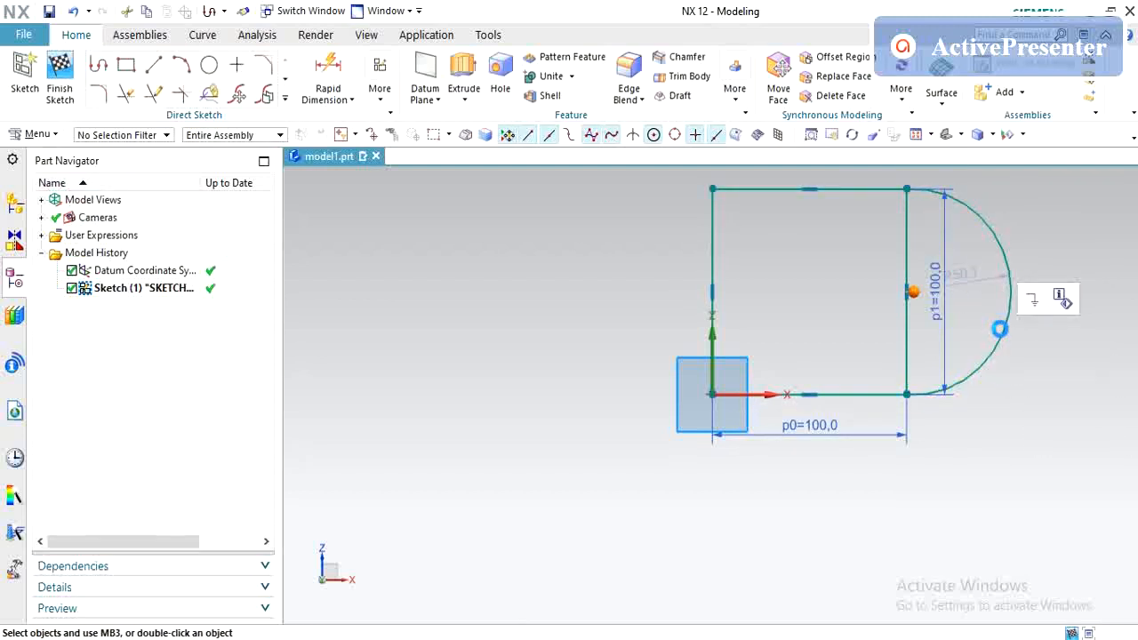
pyautogui.click(1003, 347)
pyautogui.press('Delete')
pyautogui.press('End')
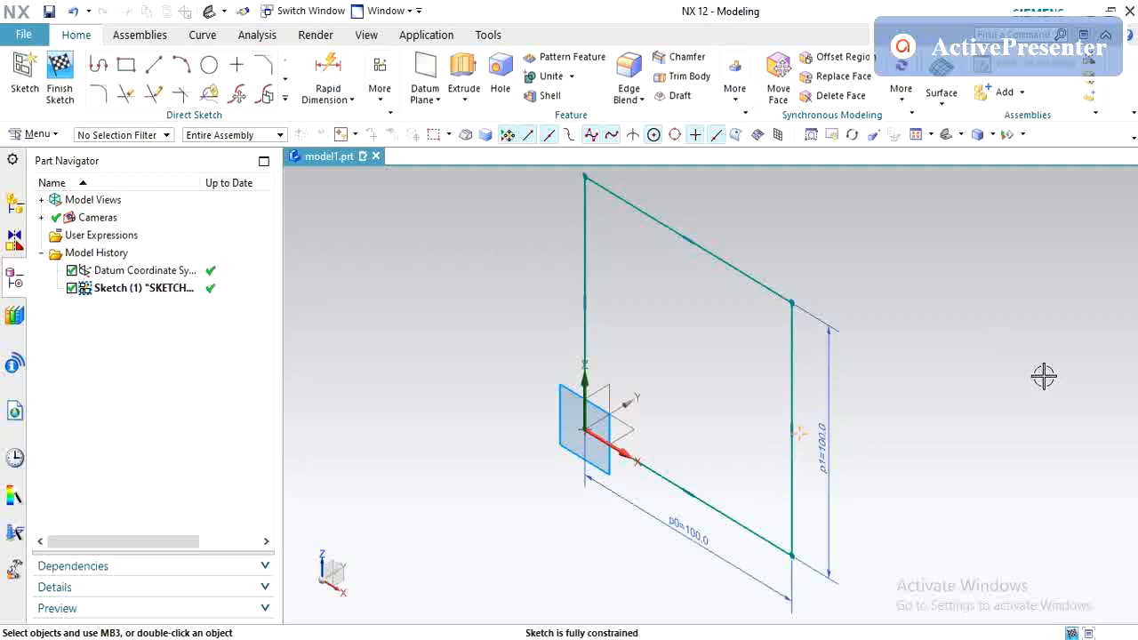
pyautogui.hotkey('ctrl', 'alt', 'f')
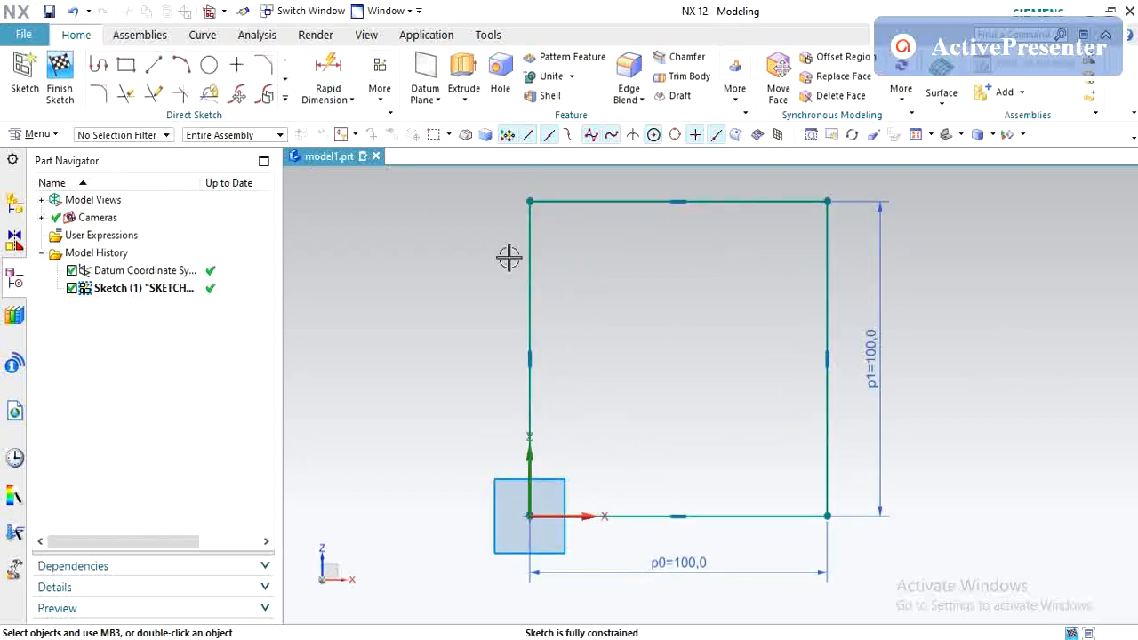
# Compare the Profile tool's Parameter Mode and XY coordinate input mode without drawing anything
pyautogui.click(100, 71)
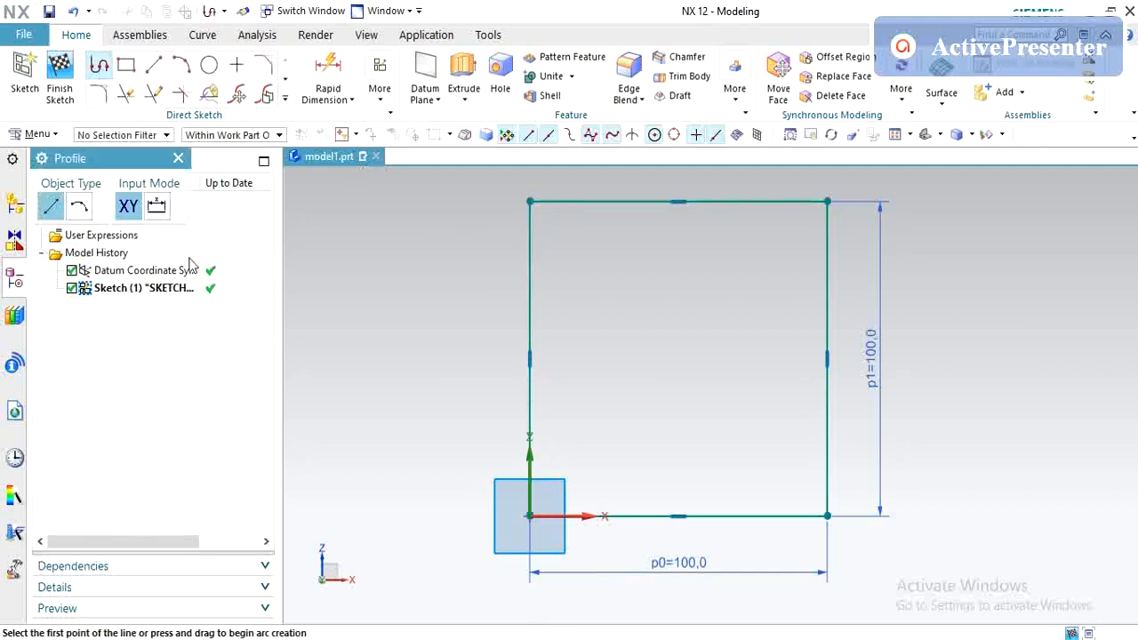
pyautogui.click(156, 207)
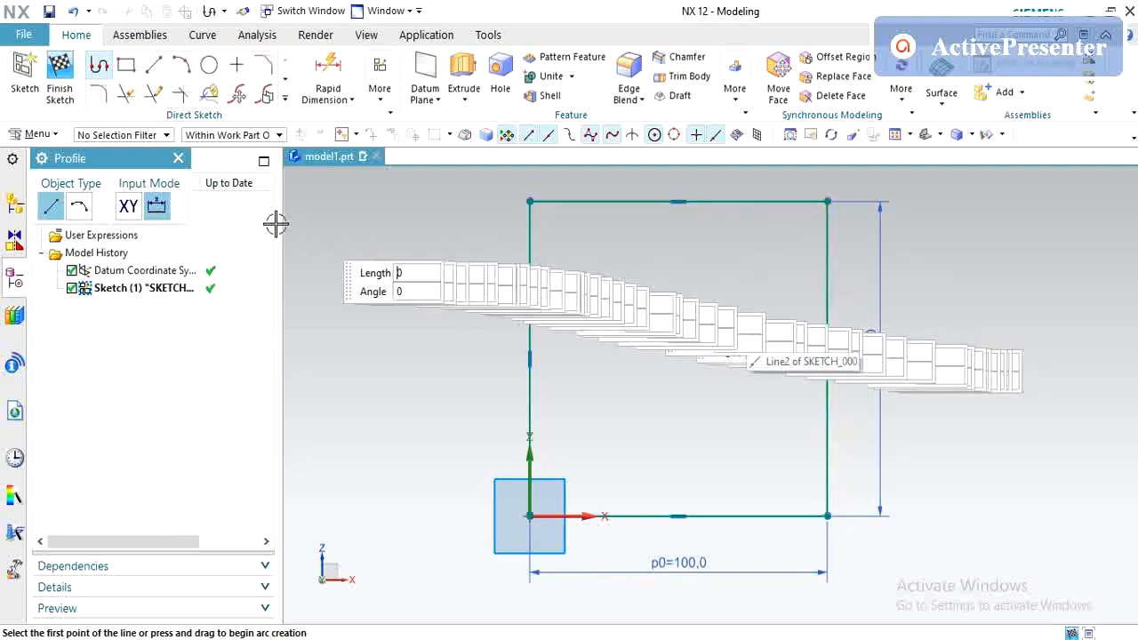
pyautogui.click(128, 206)
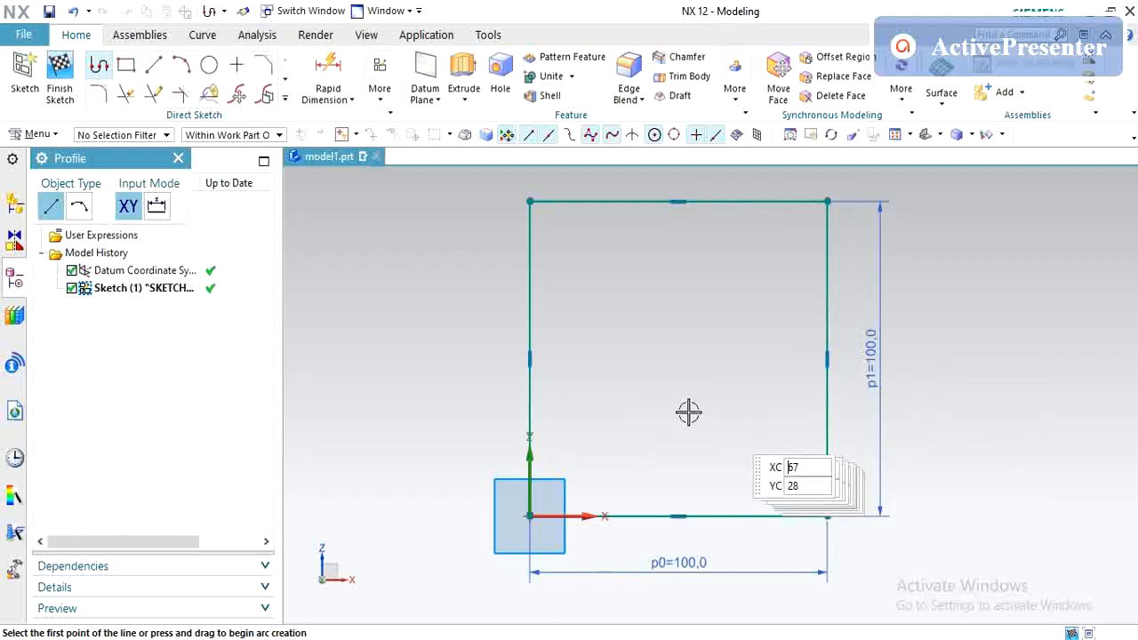
pyautogui.click(158, 209)
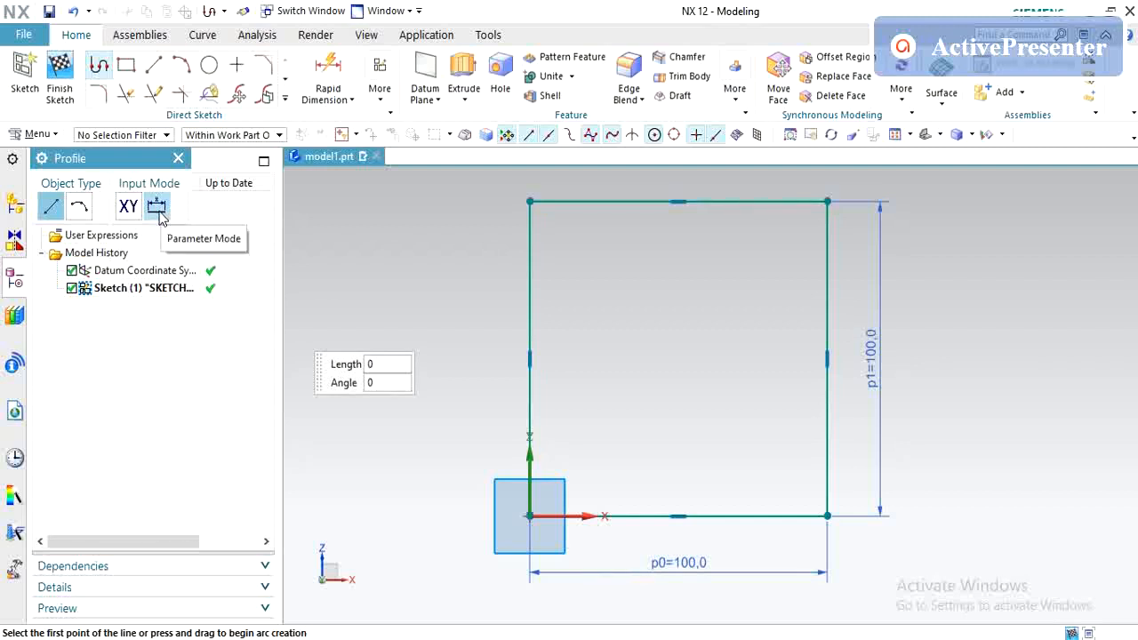
pyautogui.press('Escape')
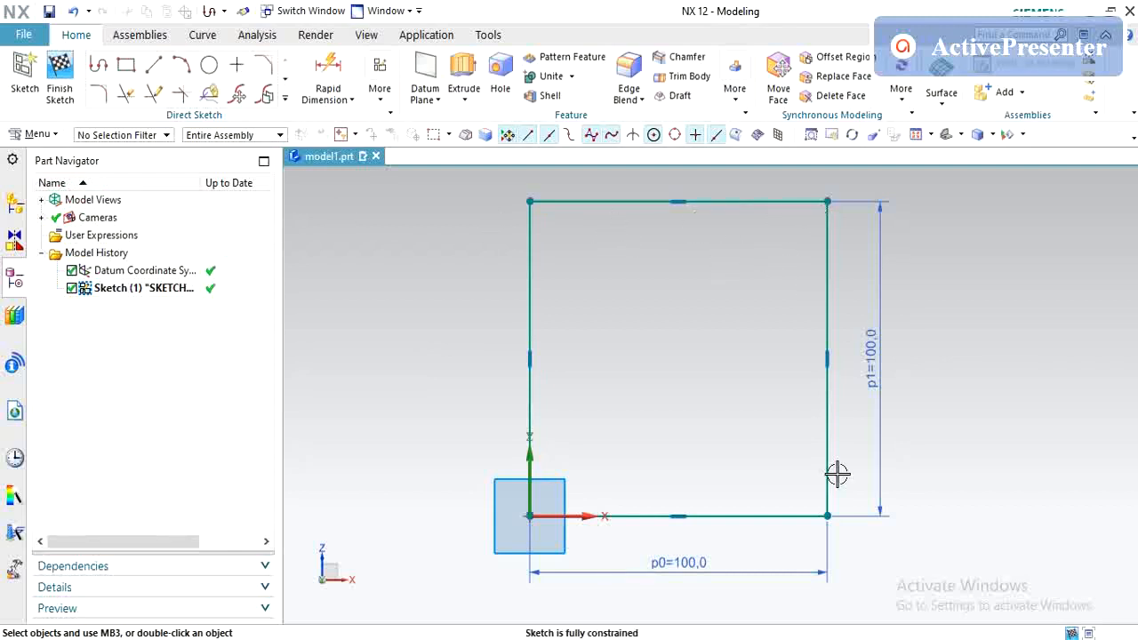
# Draw a two-point rectangle about 115 wide and 100 high on the negative X side of the square
pyautogui.click(125, 66)
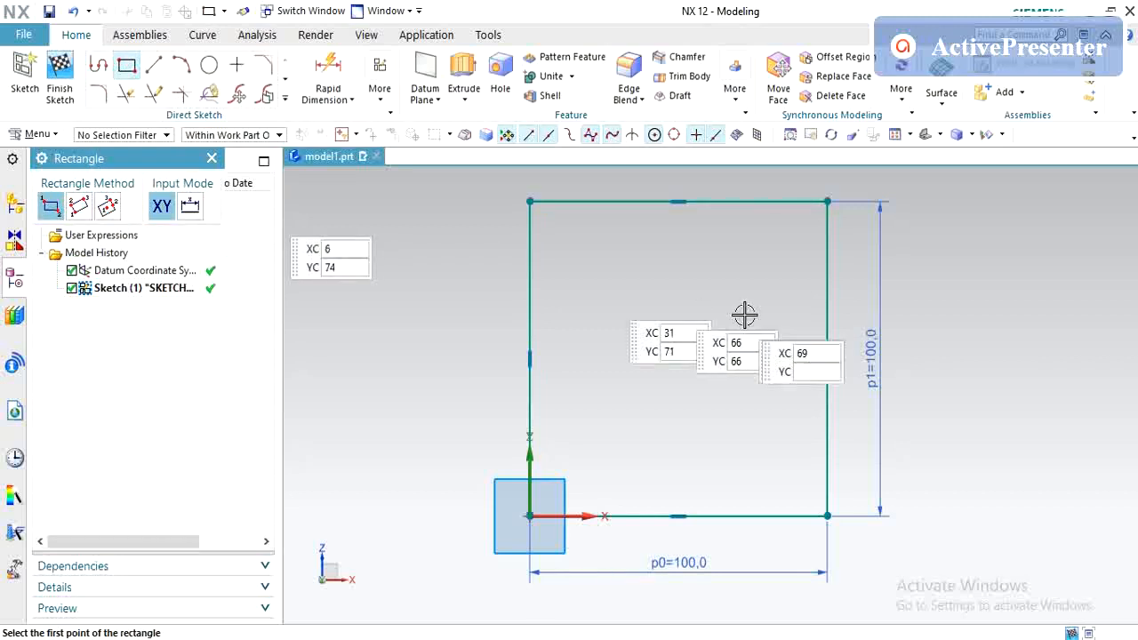
pyautogui.scroll(-2, 741, 314)
pyautogui.scroll(-1, 741, 314)
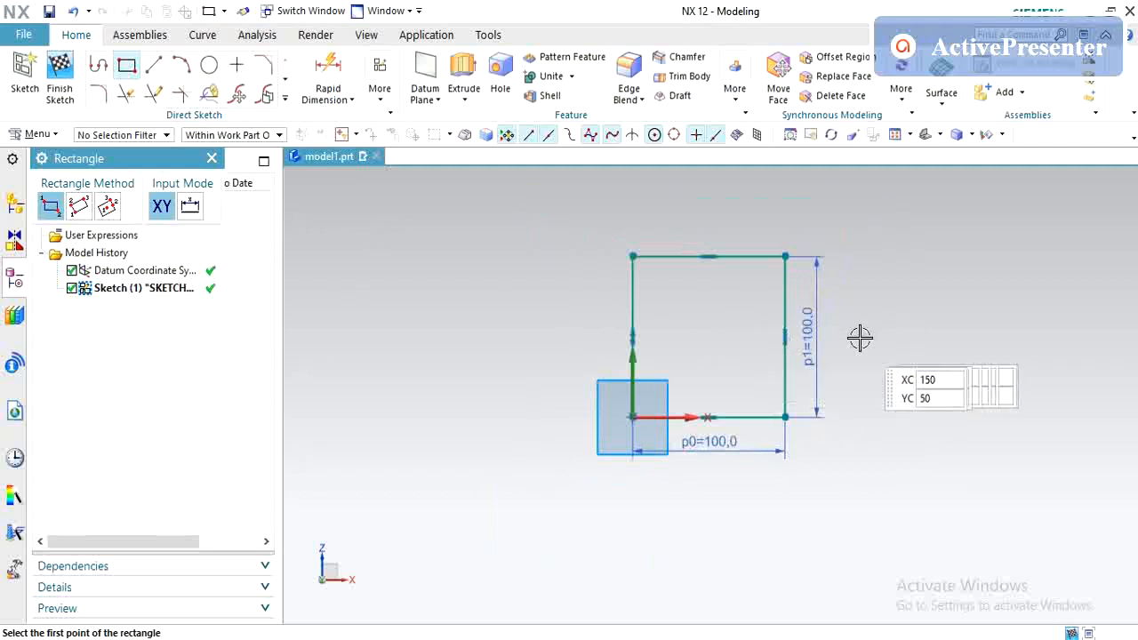
pyautogui.click(353, 263)
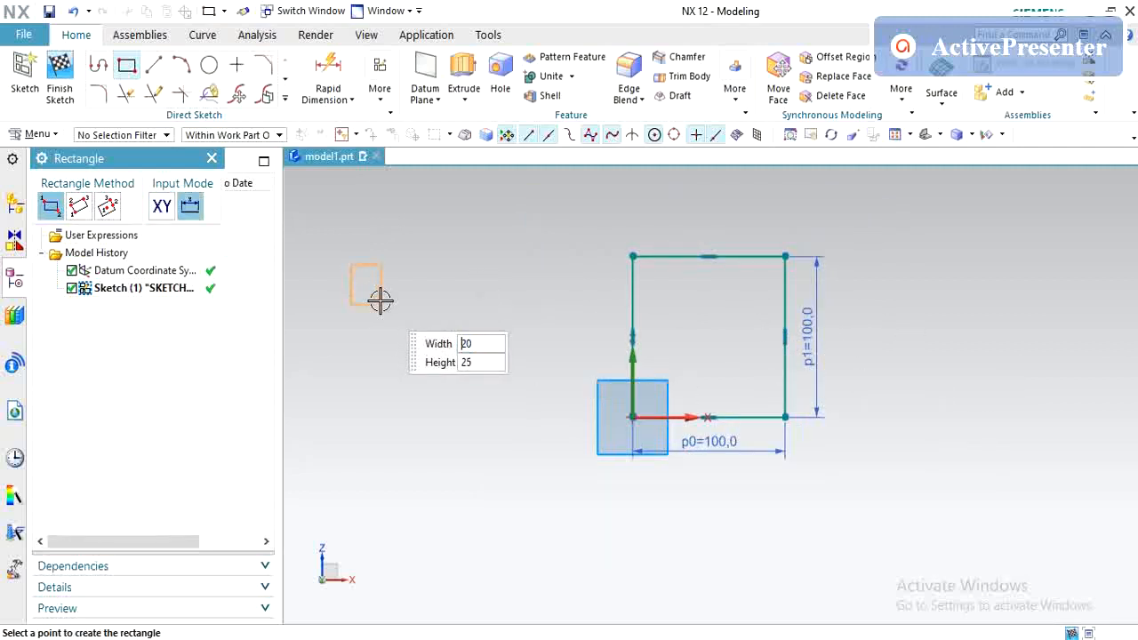
pyautogui.click(527, 425)
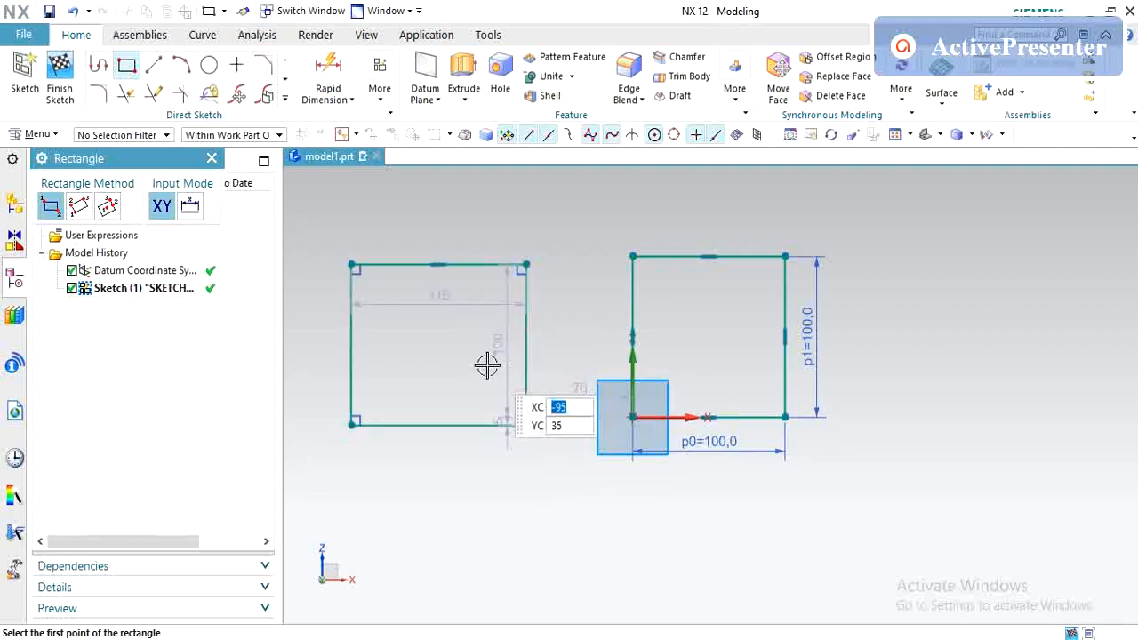
pyautogui.press('Escape')
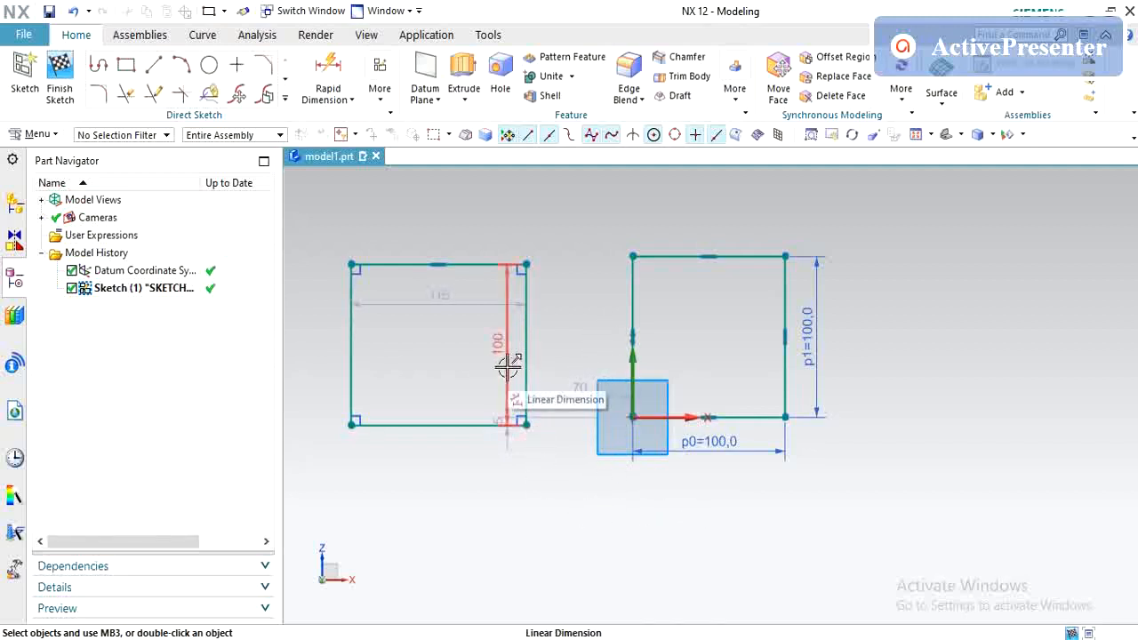
# Reposition the rectangle's height dimension between the two shapes and its vertical offset dimension's text below them
pyautogui.moveTo(508, 366); pyautogui.dragTo(582, 377)
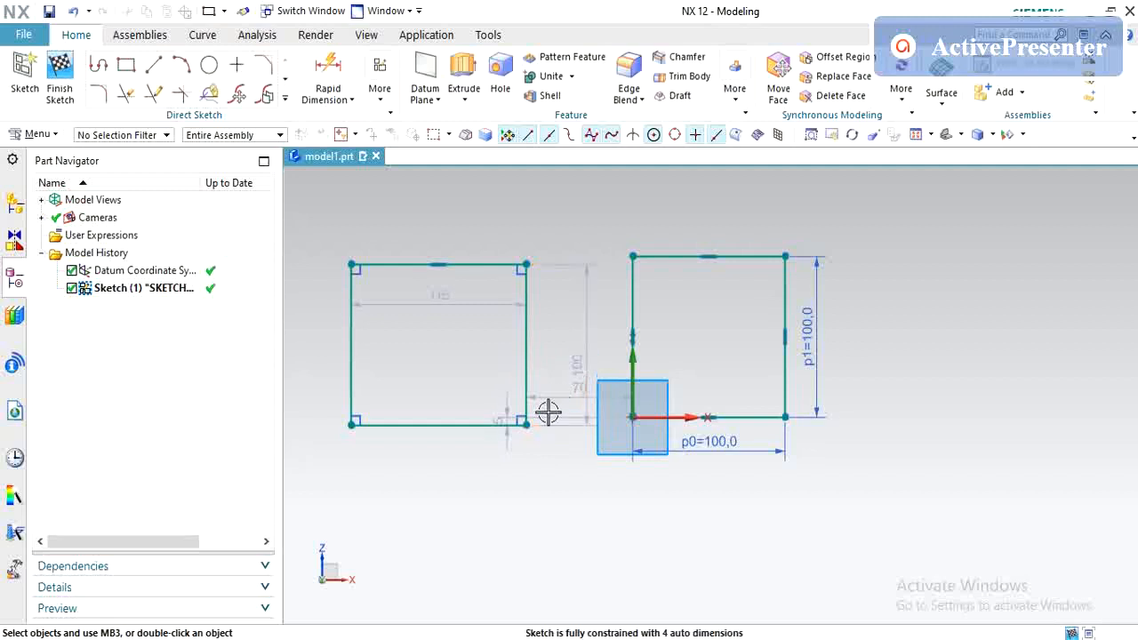
pyautogui.moveTo(500, 424)
pyautogui.mouseDown()
pyautogui.moveTo(510, 501)
pyautogui.moveTo(552, 489)
pyautogui.mouseUp()
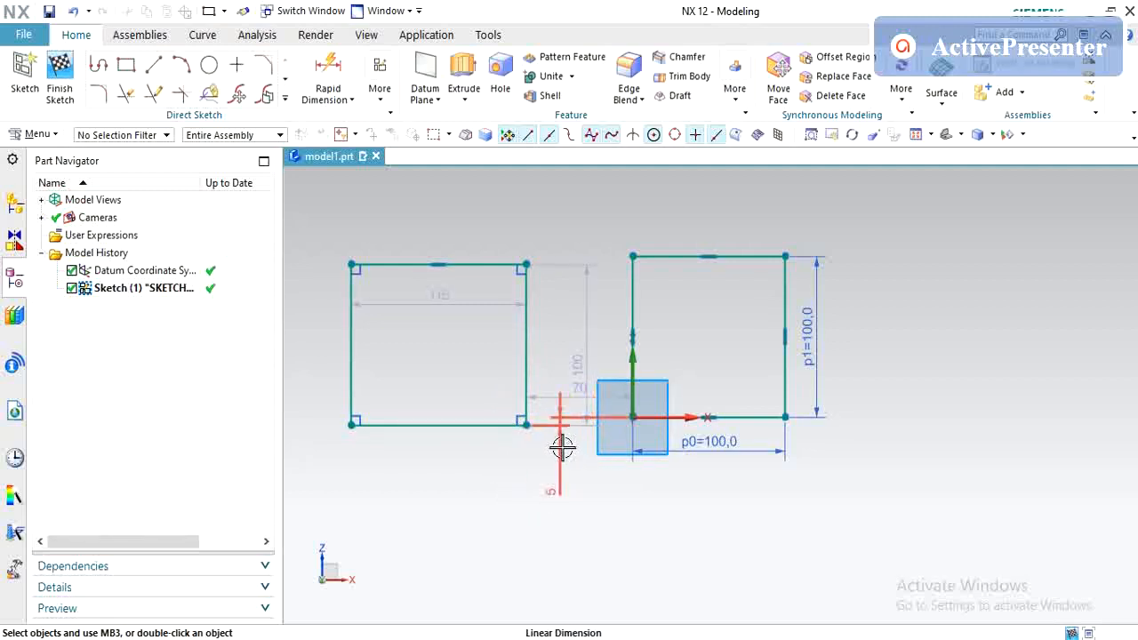
pyautogui.click(605, 456)
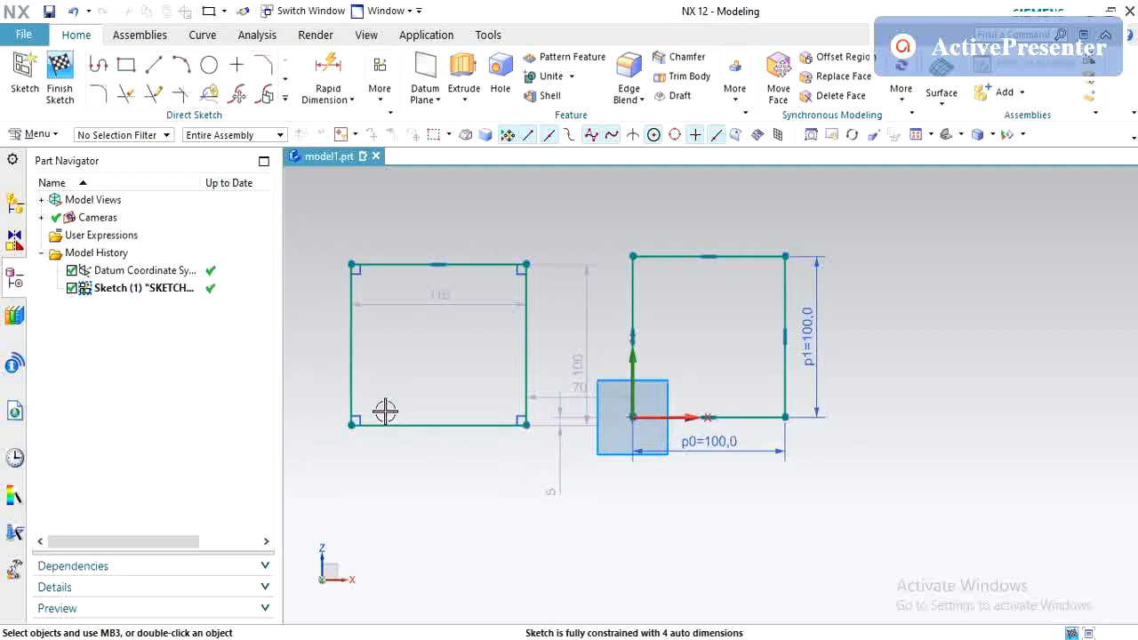
# Add a horizontal Rapid Dimension from the rectangle's upper corner nearest the square to the sketch origin, placed above the shapes
pyautogui.click(326, 78)
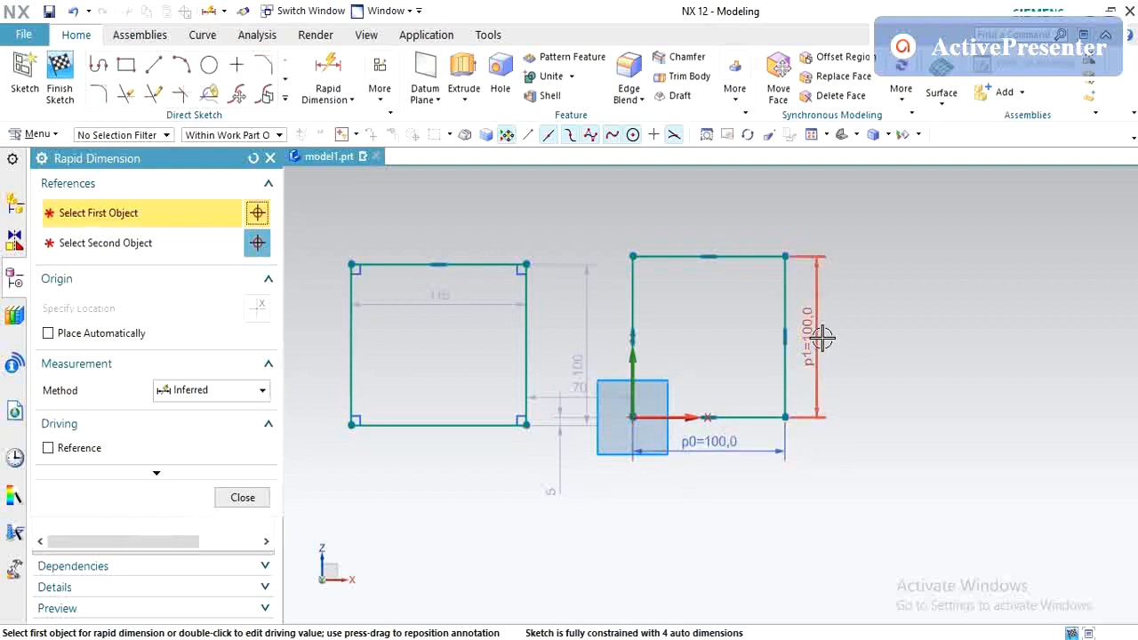
pyautogui.click(444, 297)
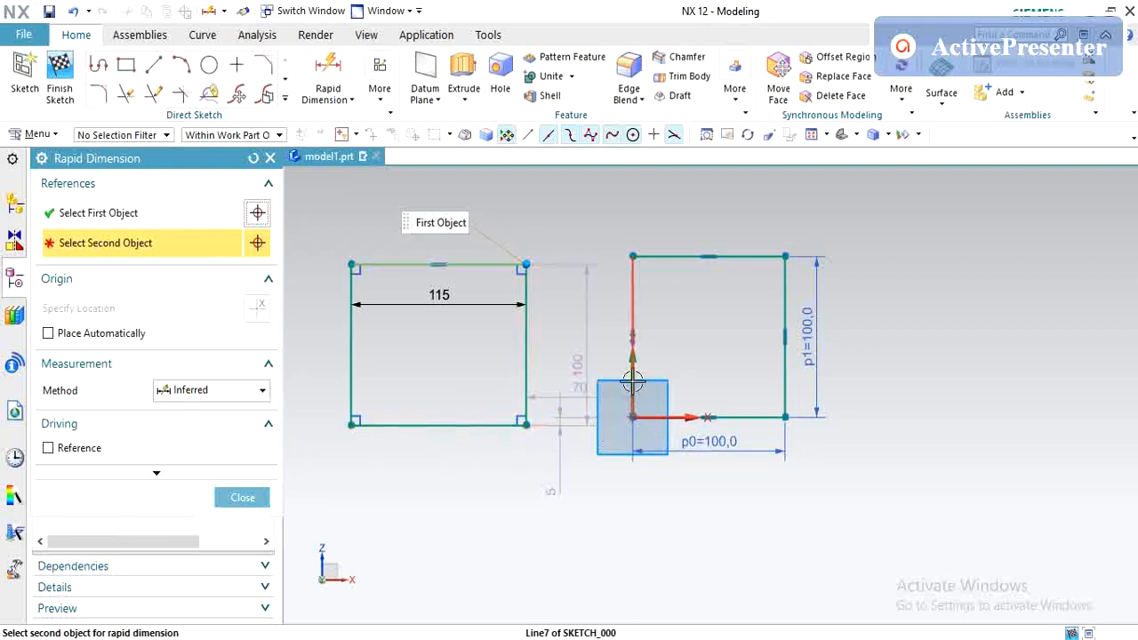
pyautogui.click(630, 416)
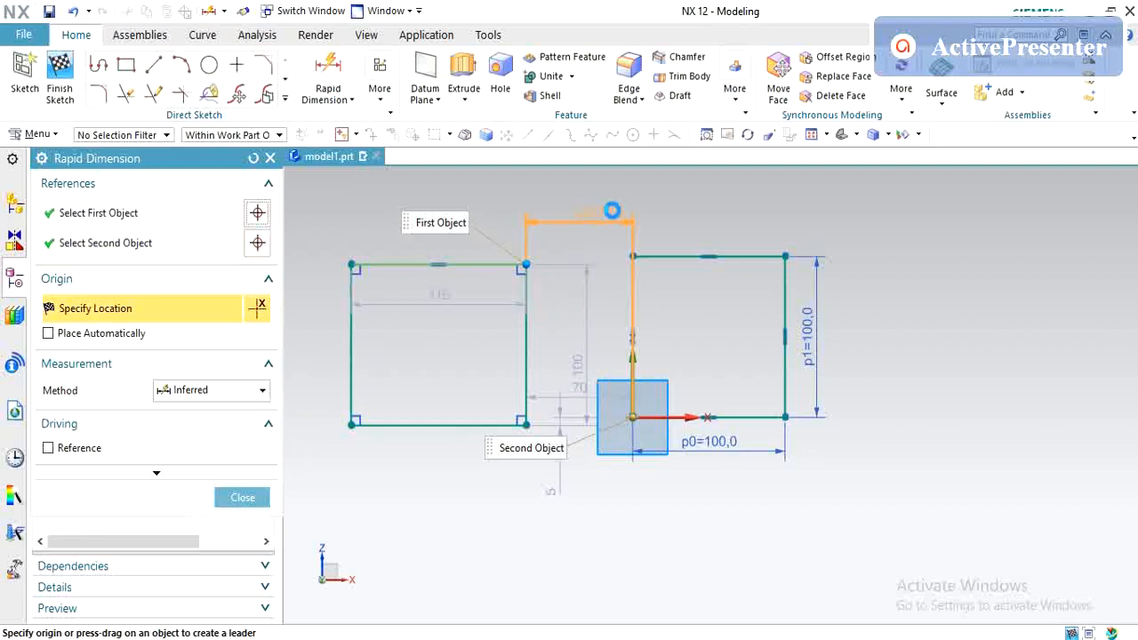
pyautogui.click(574, 206)
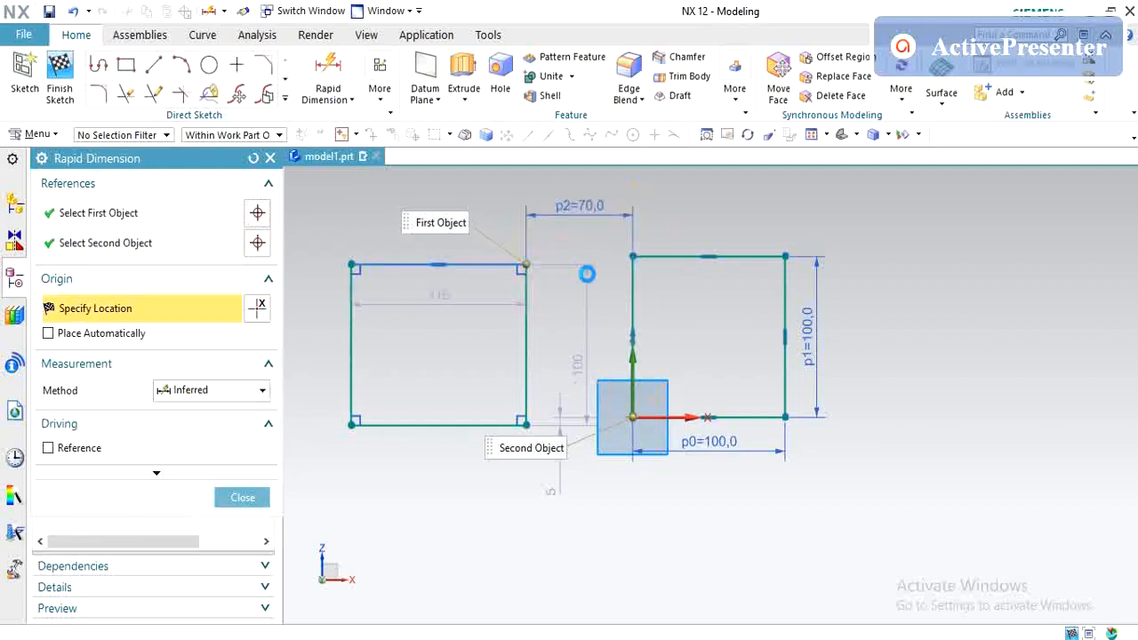
pyautogui.doubleClick(574, 210)
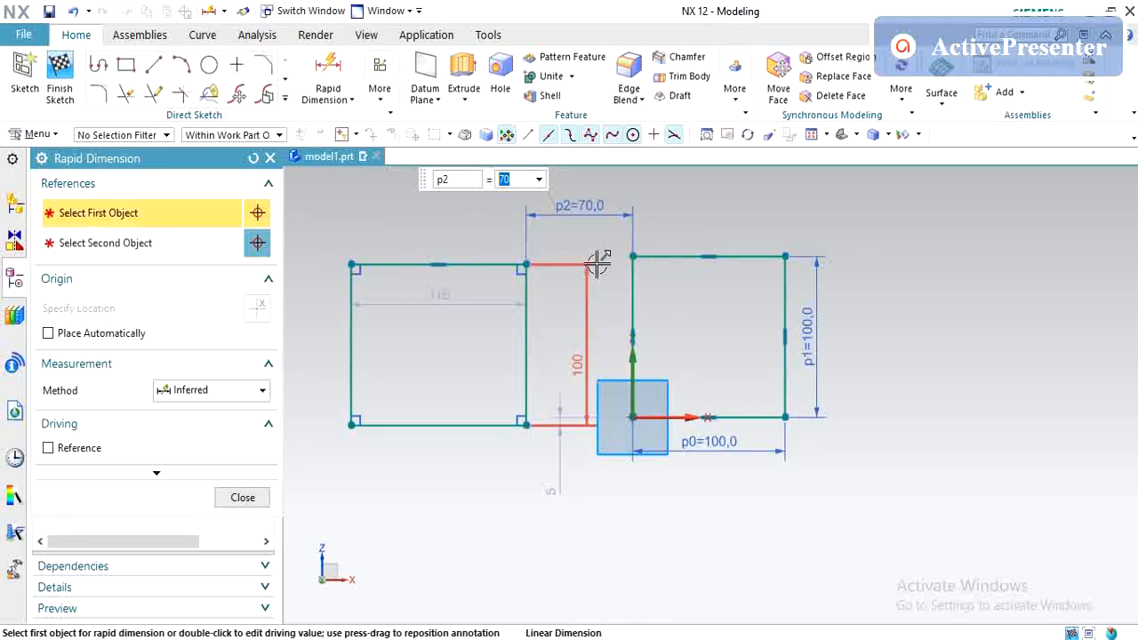
pyautogui.press('Escape')
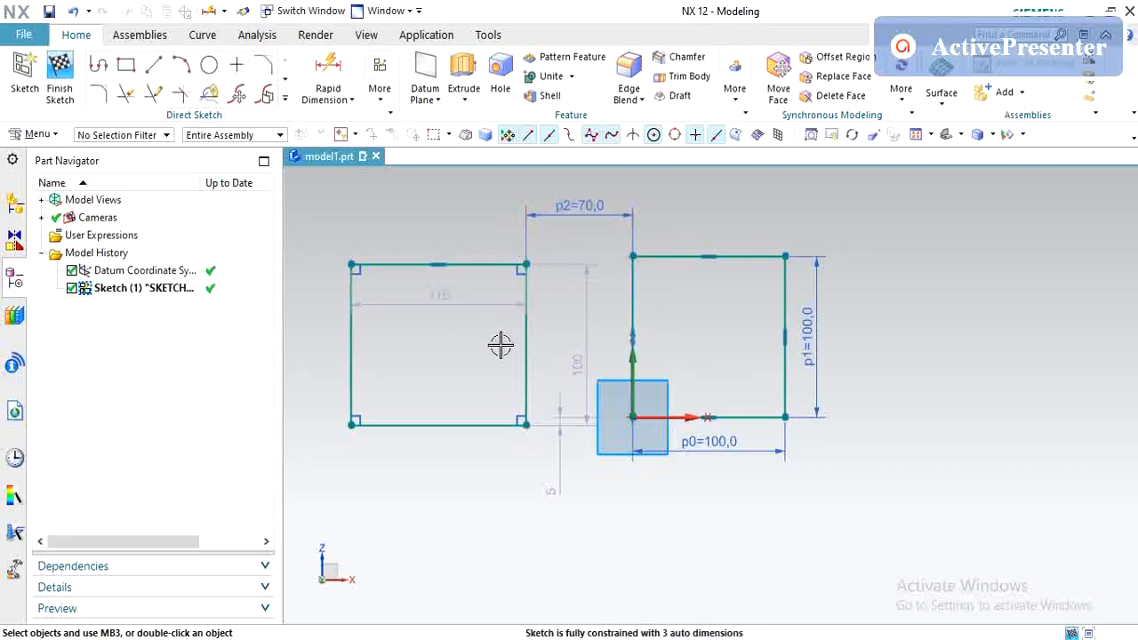
# Convert the negative-X rectangle's automatic width dimension and vertical offset dimension into driving dimensions at their existing values
pyautogui.click(442, 305)
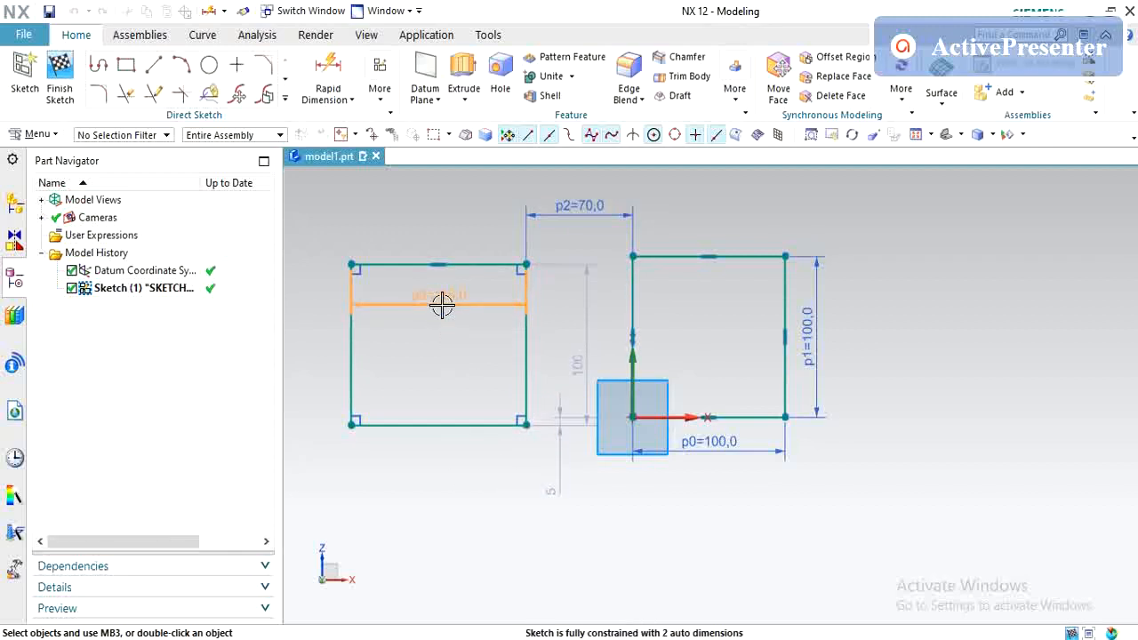
pyautogui.doubleClick(442, 304)
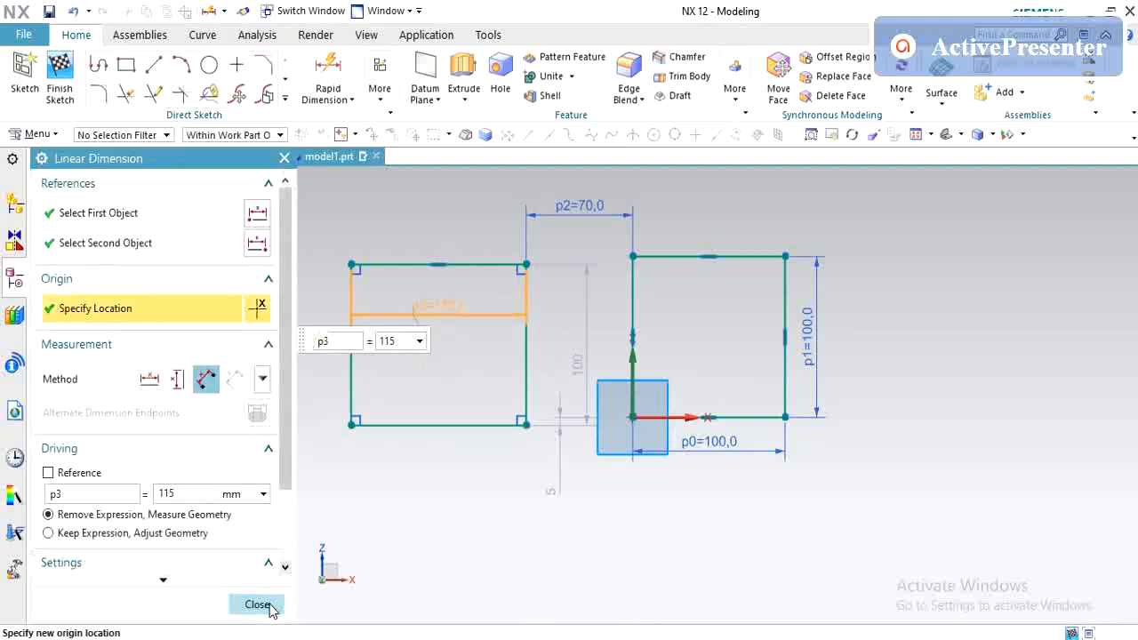
pyautogui.click(257, 605)
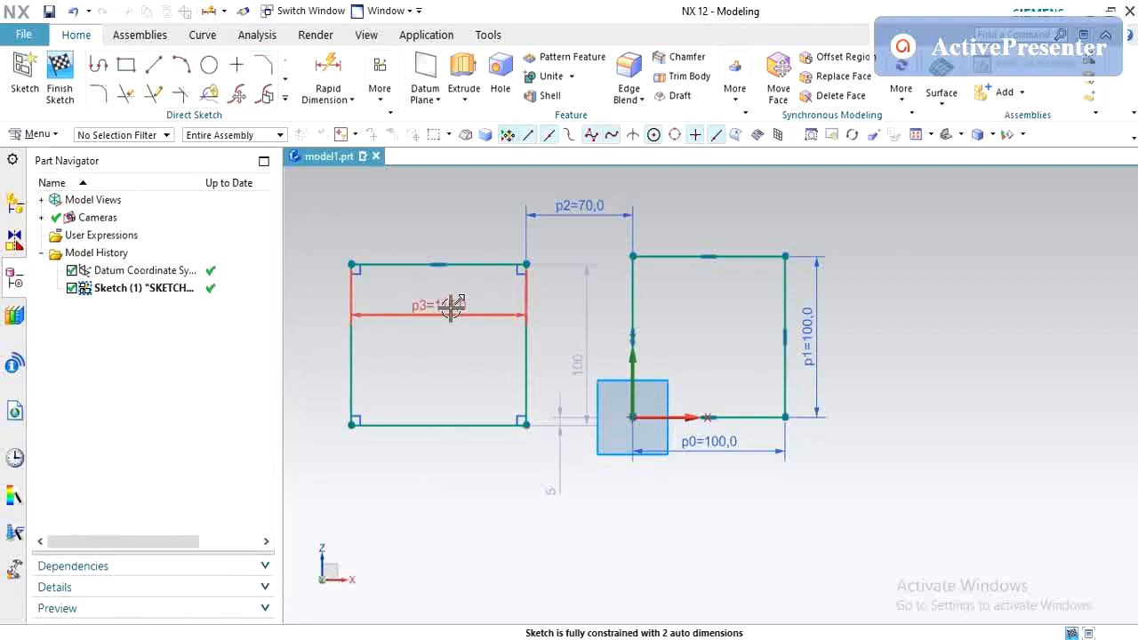
pyautogui.doubleClick(559, 463)
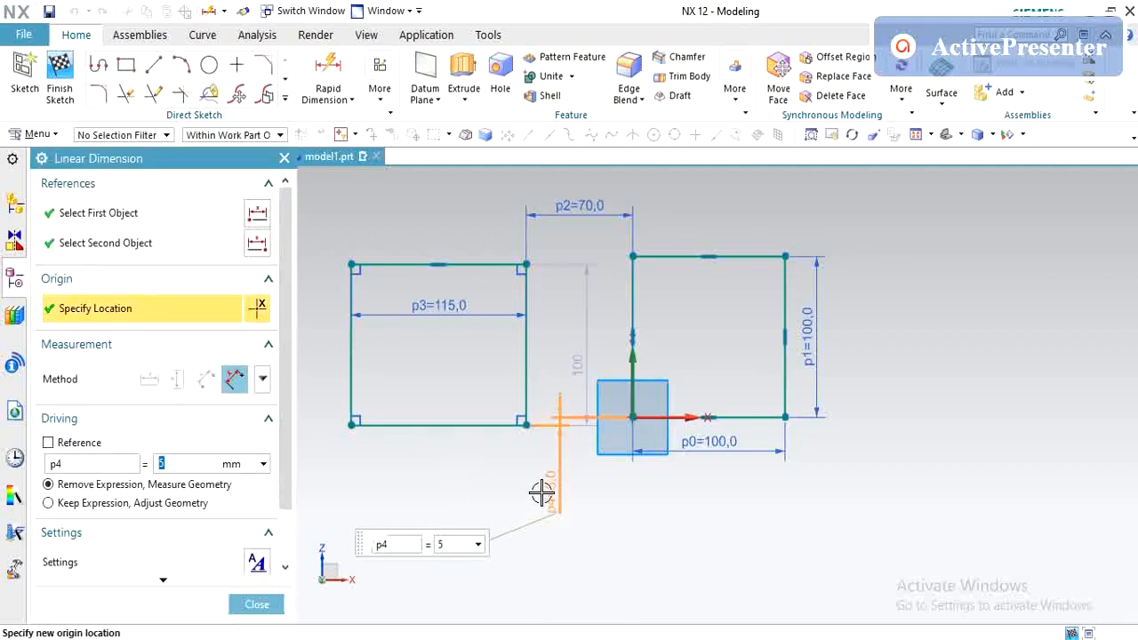
pyautogui.press('Escape')
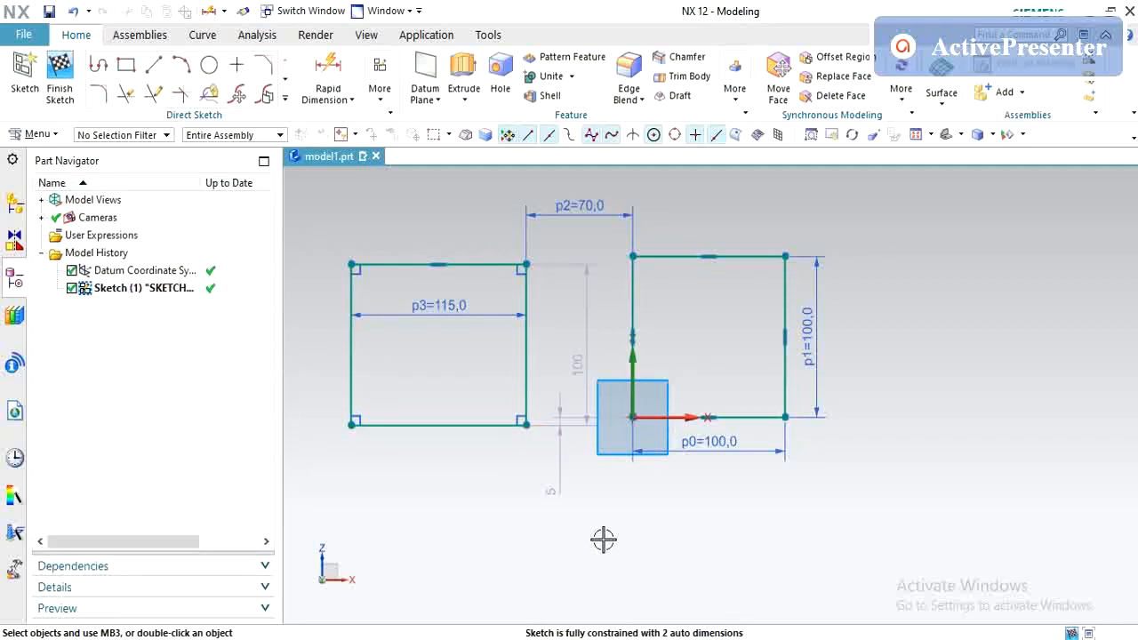
pyautogui.click(562, 475)
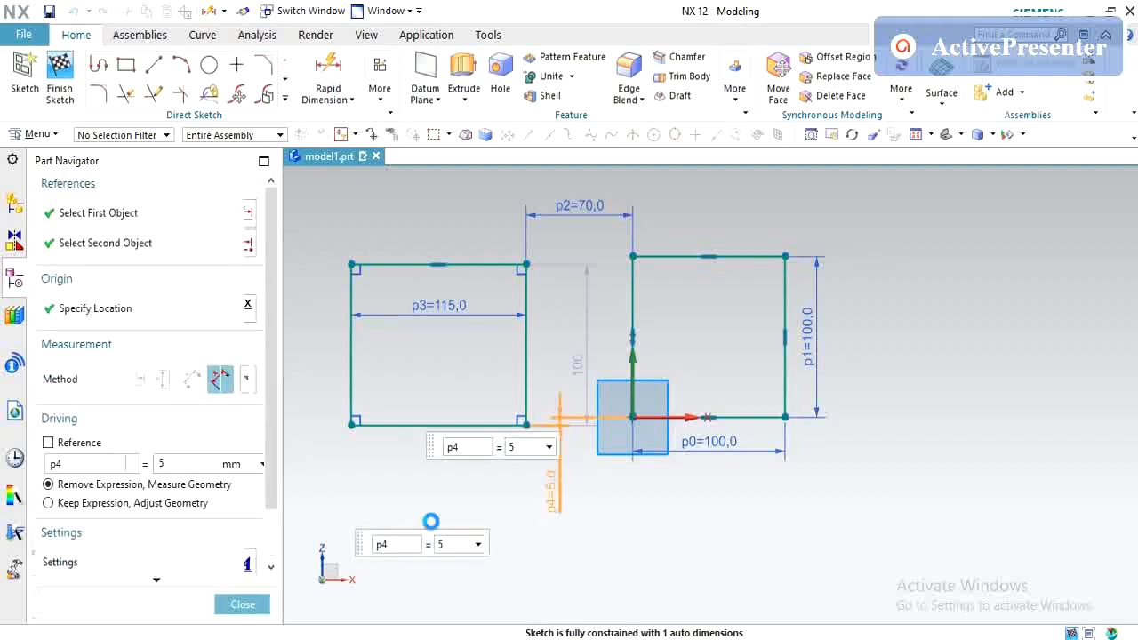
pyautogui.click(269, 605)
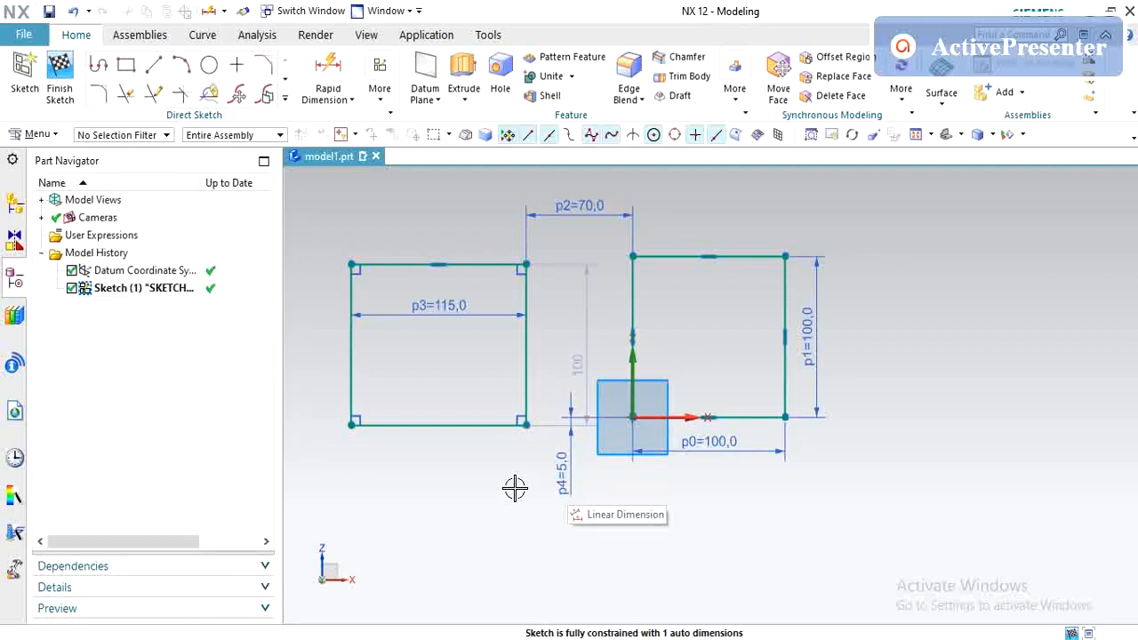
pyautogui.doubleClick(573, 365)
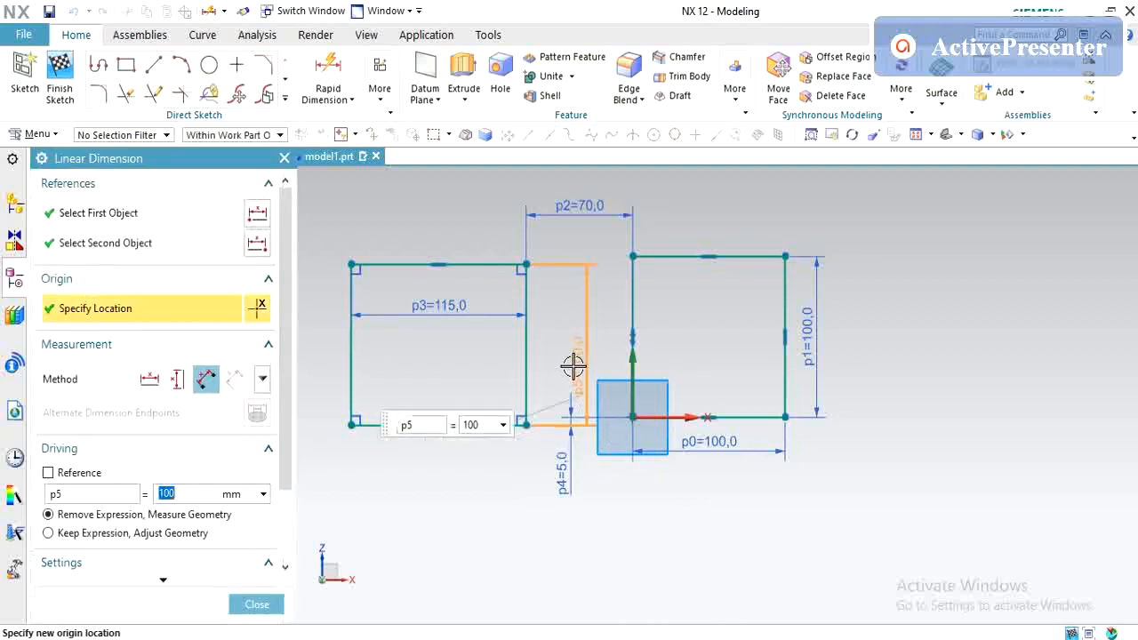
pyautogui.click(272, 605)
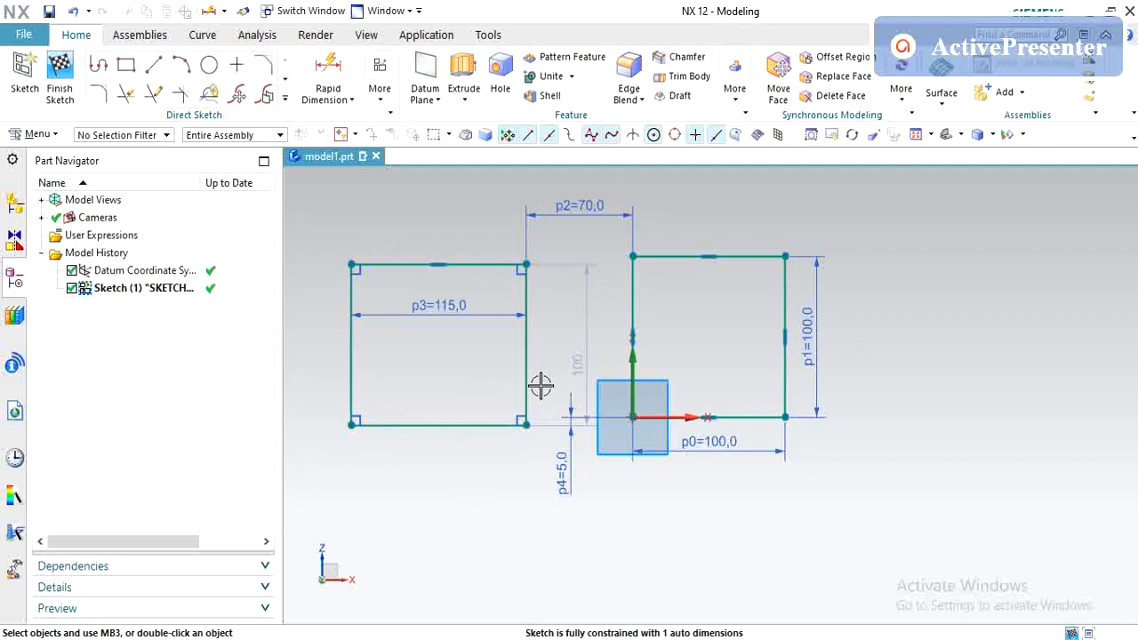
pyautogui.doubleClick(576, 353)
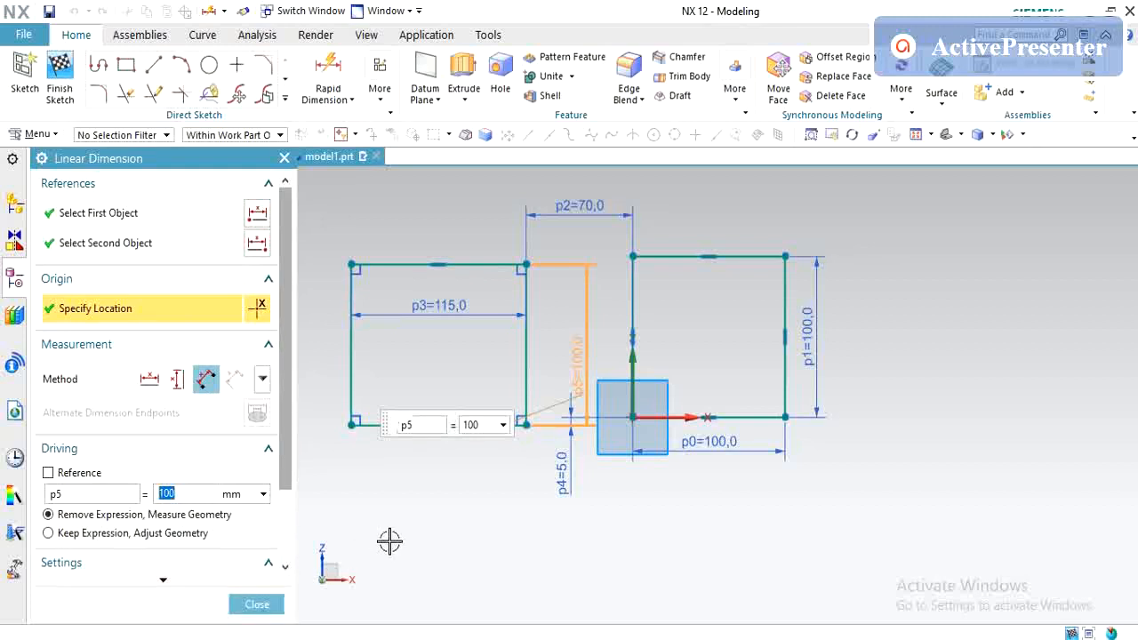
pyautogui.press('Escape')
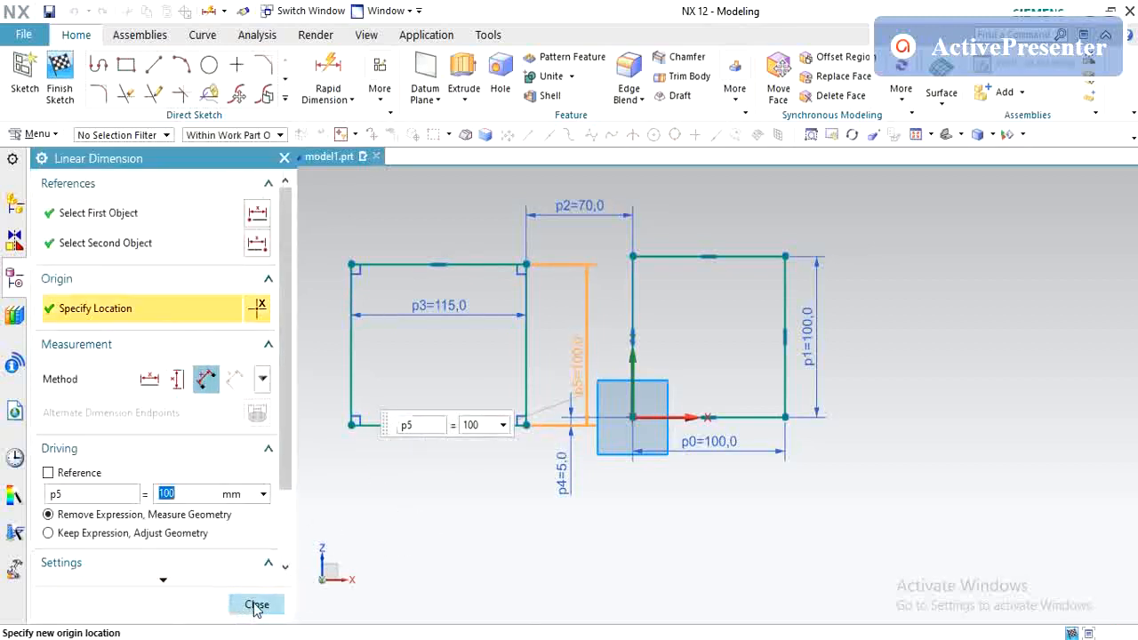
pyautogui.click(255, 604)
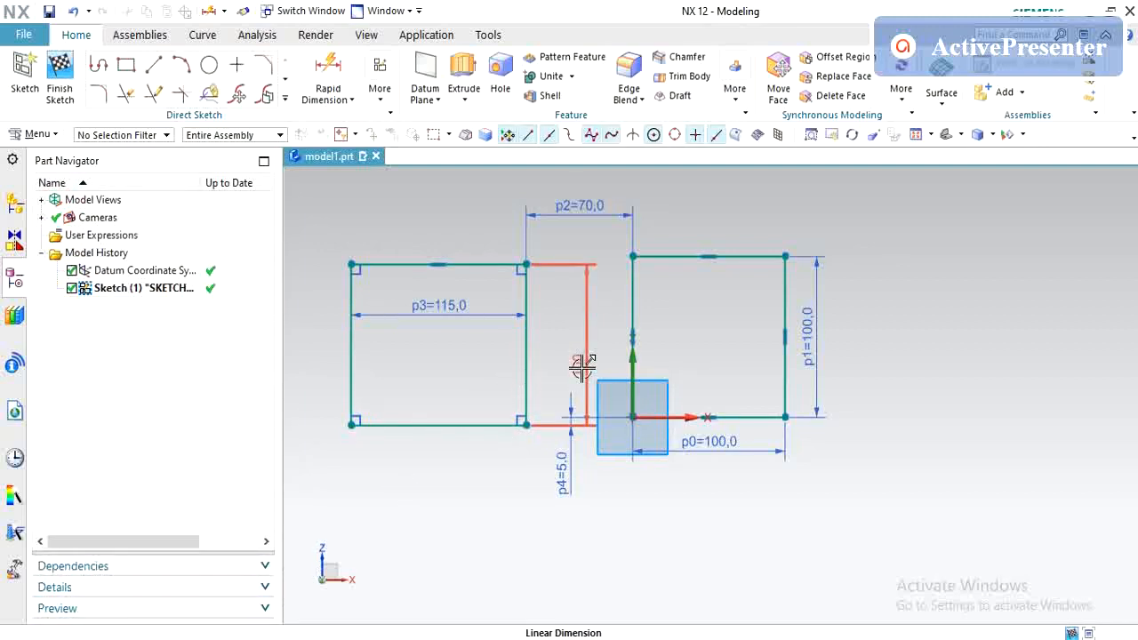
# Move the negative-X rectangle's height dimension text below the rectangle and set the height to 105 mm
pyautogui.moveTo(581, 370); pyautogui.dragTo(455, 480)
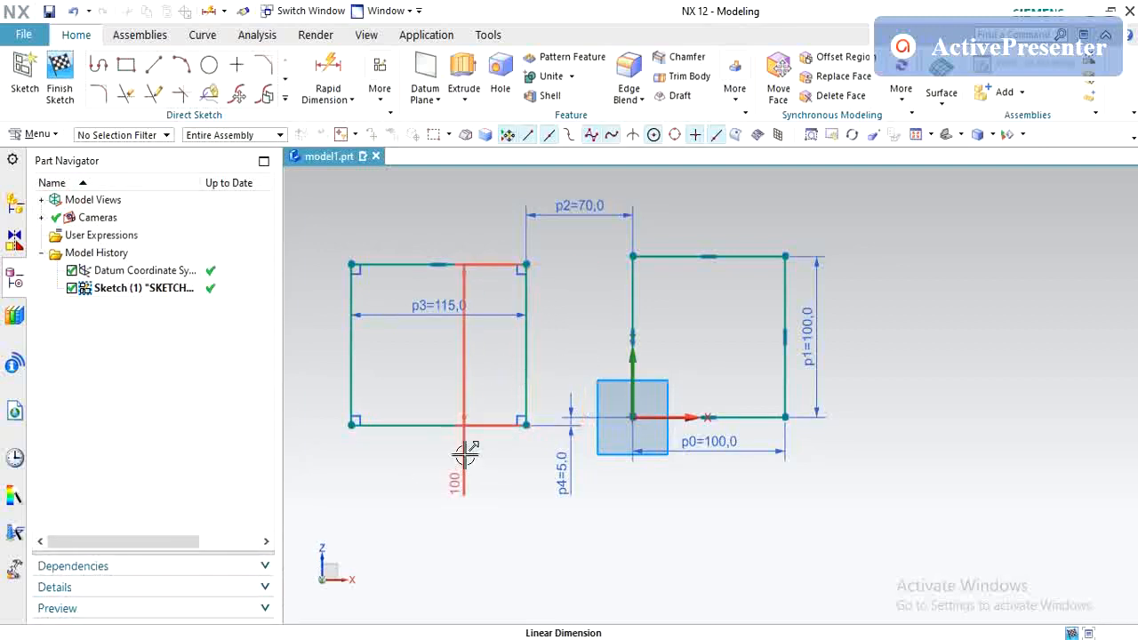
pyautogui.doubleClick(464, 454)
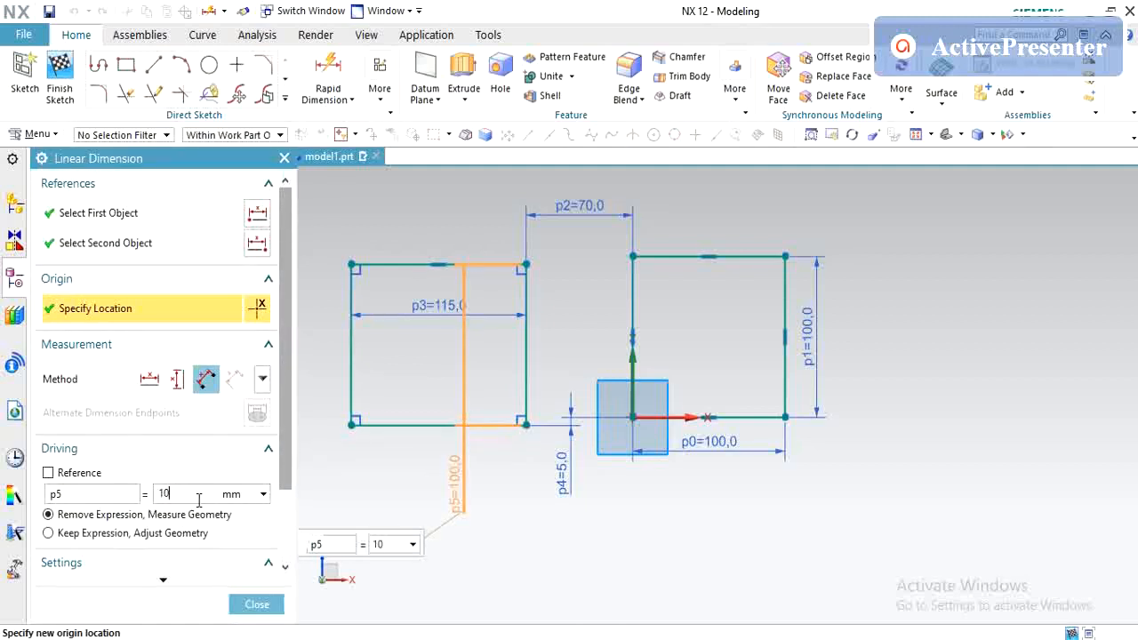
pyautogui.press('Return')
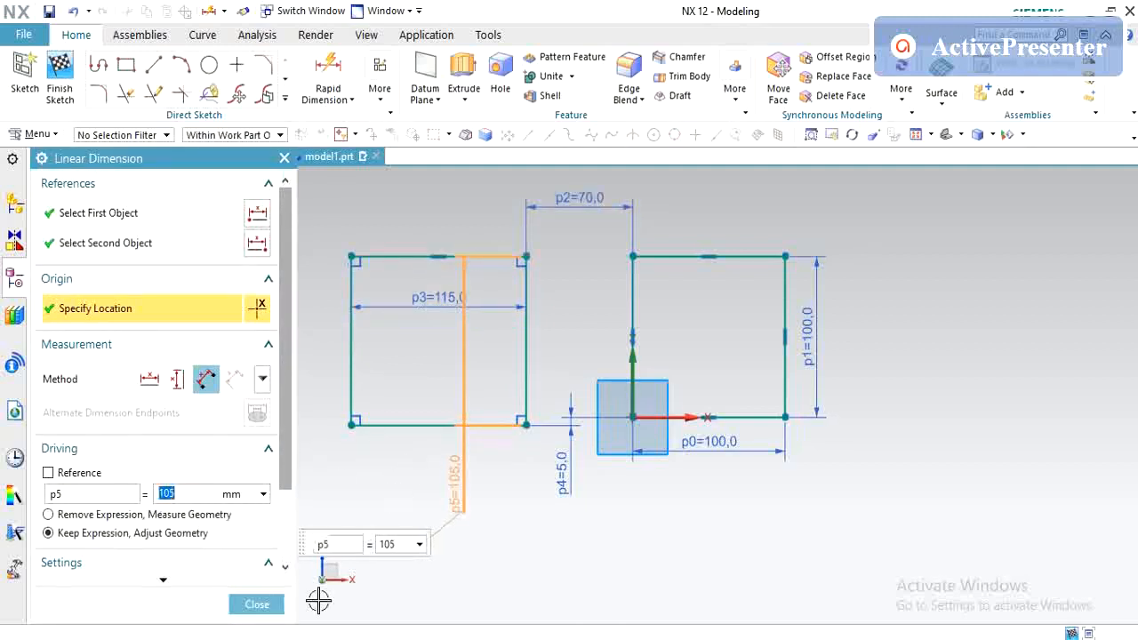
pyautogui.click(257, 605)
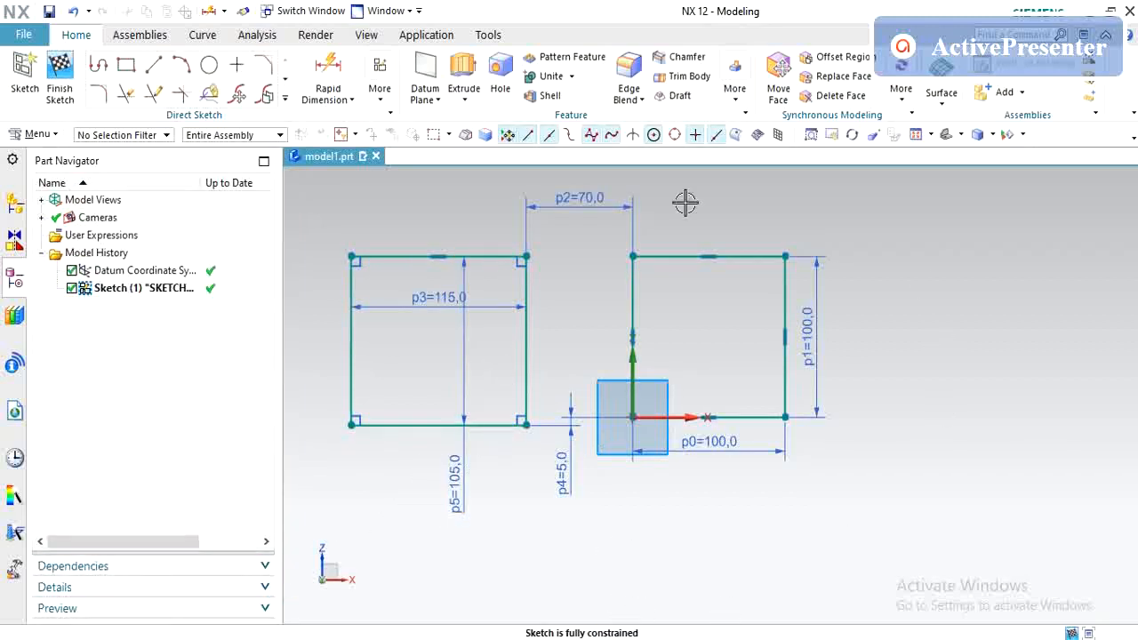
pyautogui.scroll(-3, 564, 375)
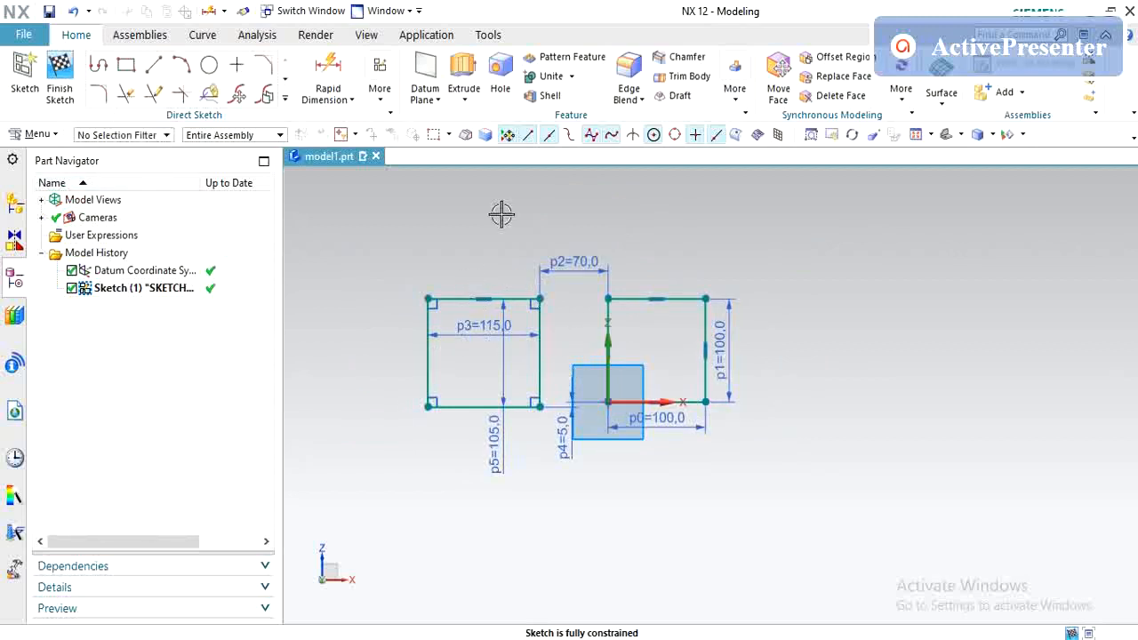
pyautogui.click(352, 103)
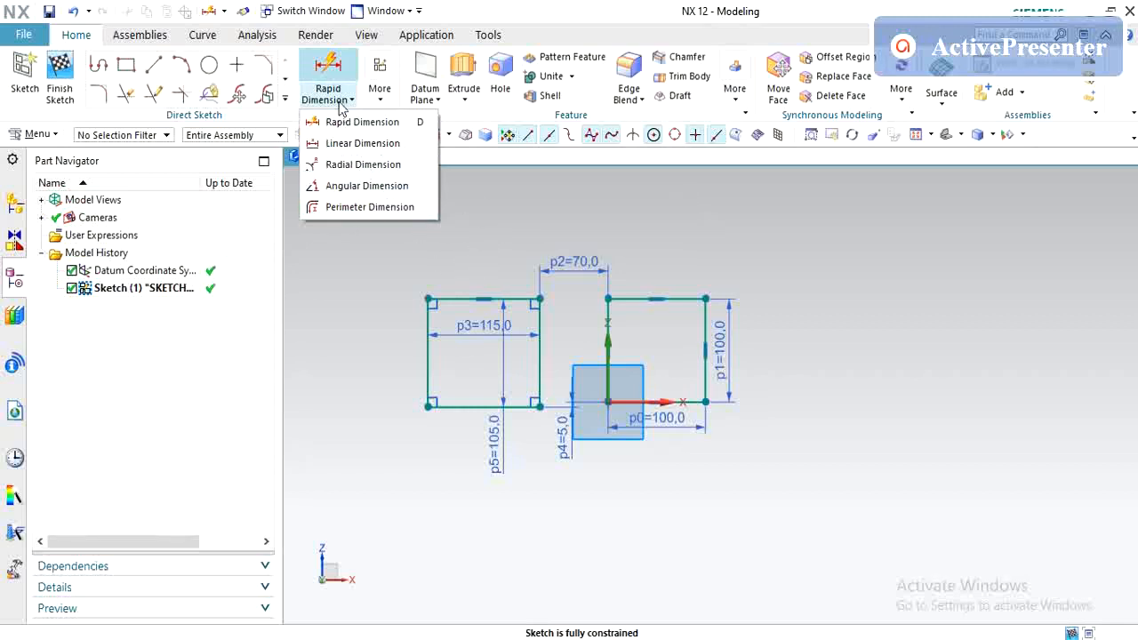
pyautogui.click(372, 289)
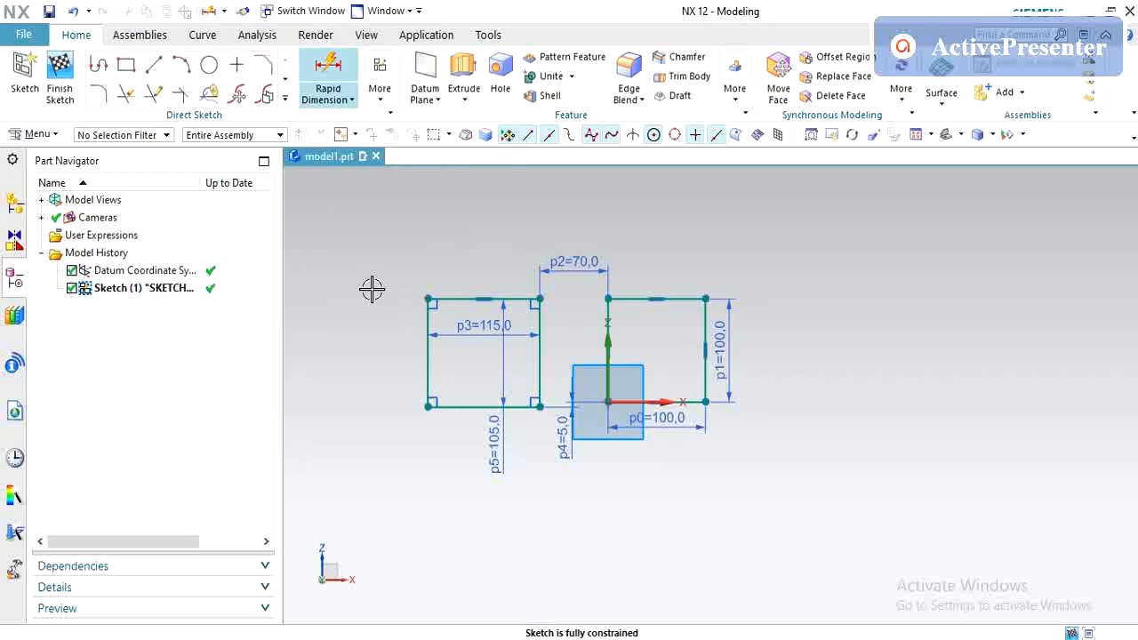
# Draw a three-point rectangle about 130 wide and 195 high, angled about 123°, on the positive X side of the square
pyautogui.click(127, 66)
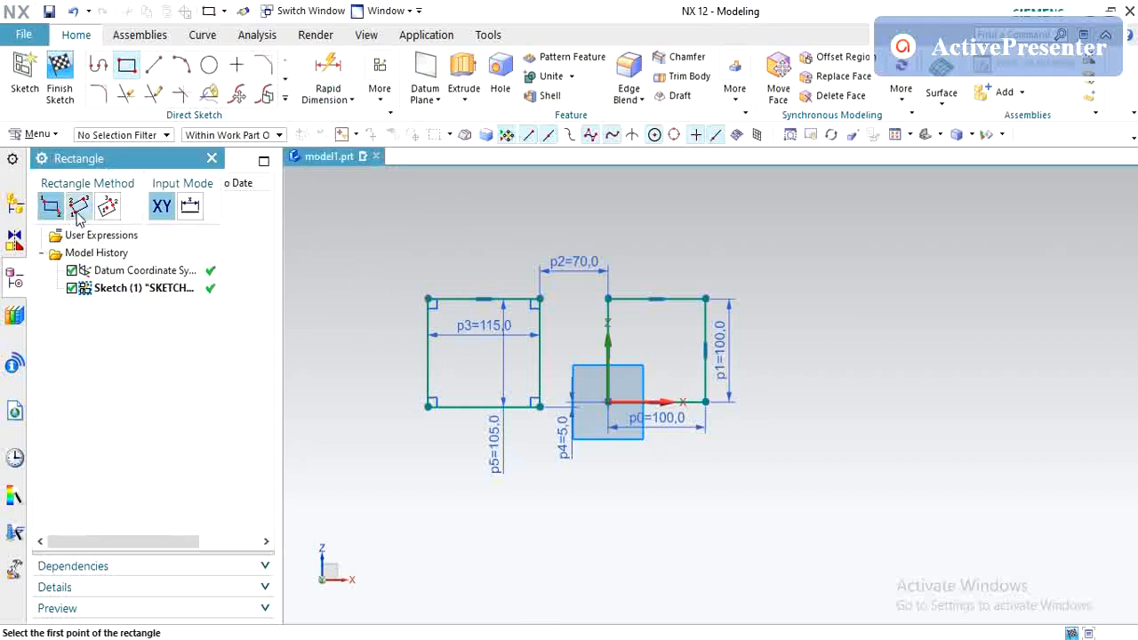
pyautogui.click(77, 212)
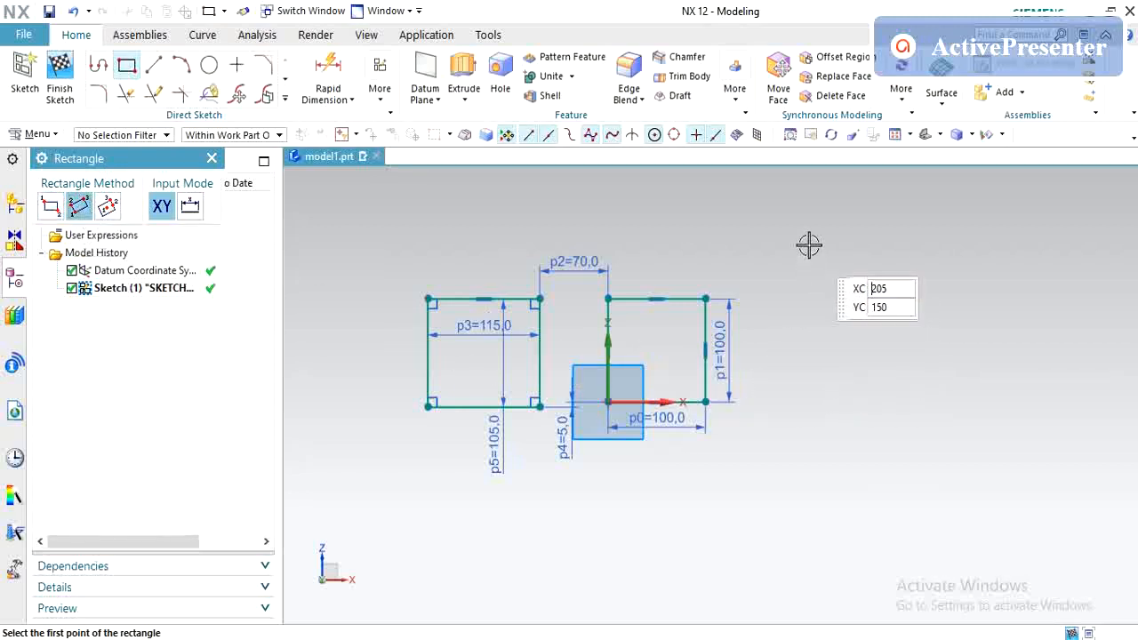
pyautogui.click(852, 406)
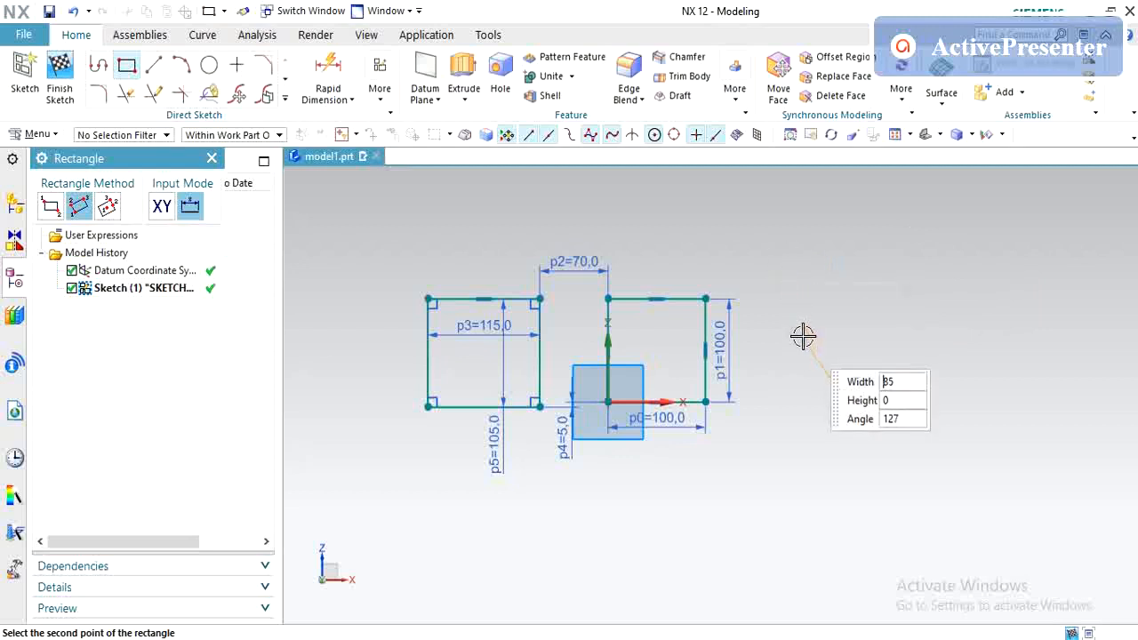
pyautogui.click(783, 294)
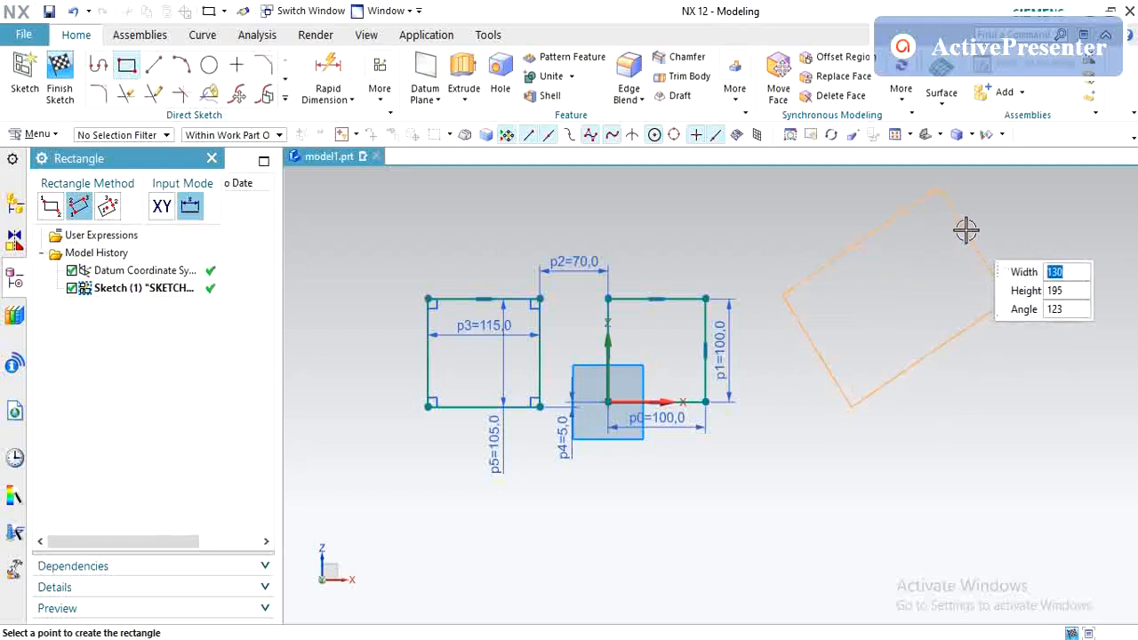
pyautogui.click(988, 275)
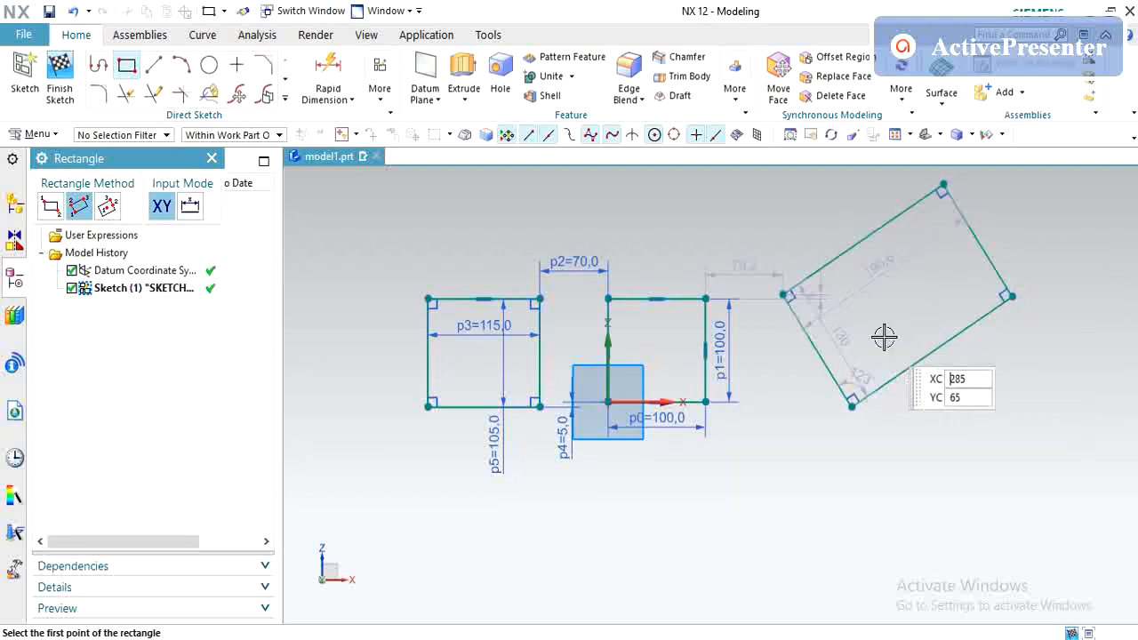
pyautogui.press('Escape')
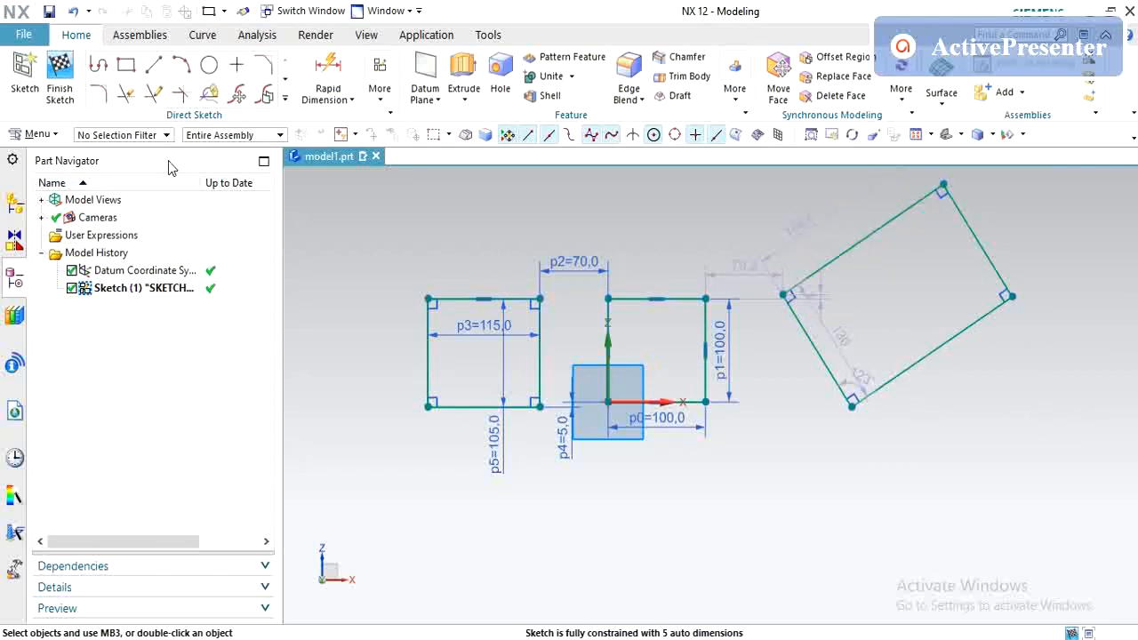
# Draw a horizontal from-center rectangle 480 mm wide and about 195 mm high below the other shapes
pyautogui.click(127, 65)
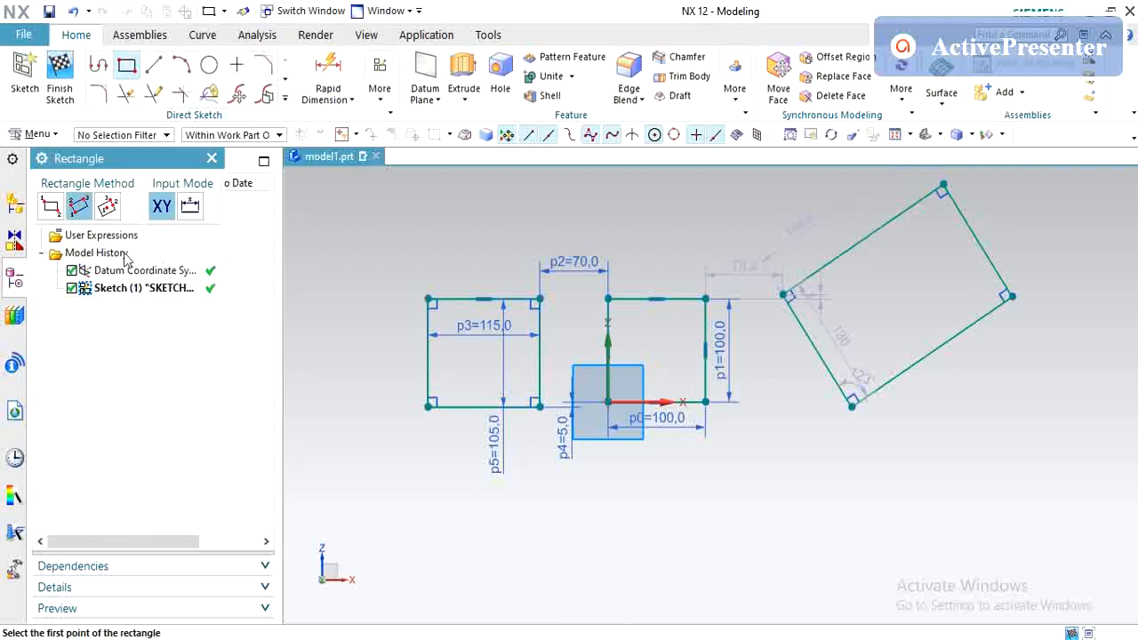
pyautogui.click(108, 208)
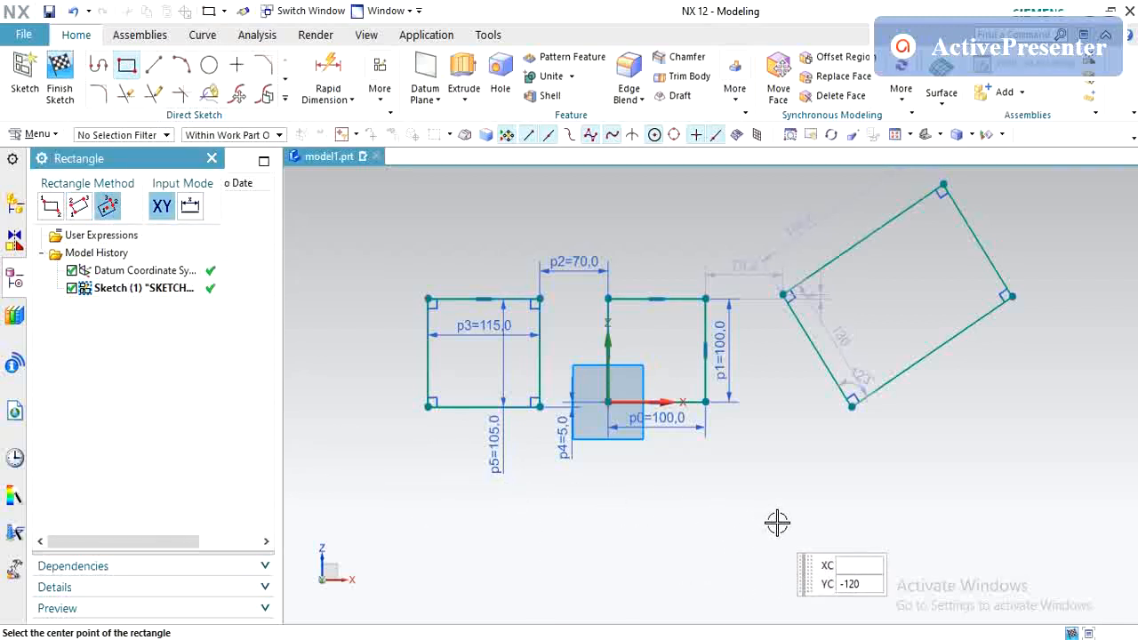
pyautogui.click(661, 479)
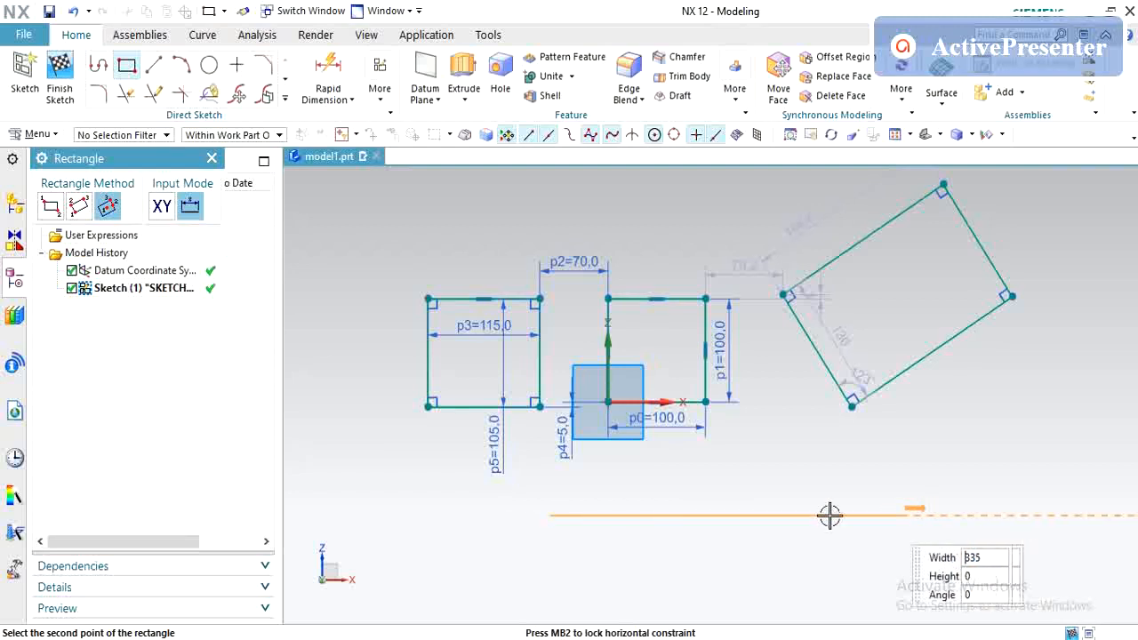
pyautogui.click(928, 511)
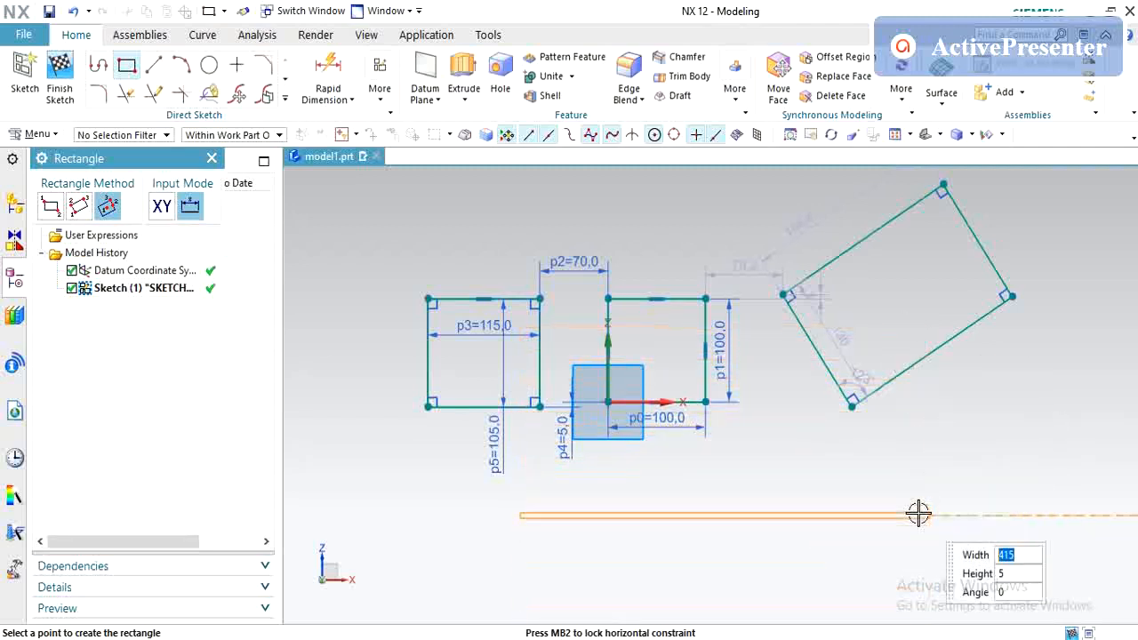
pyautogui.press('Escape')
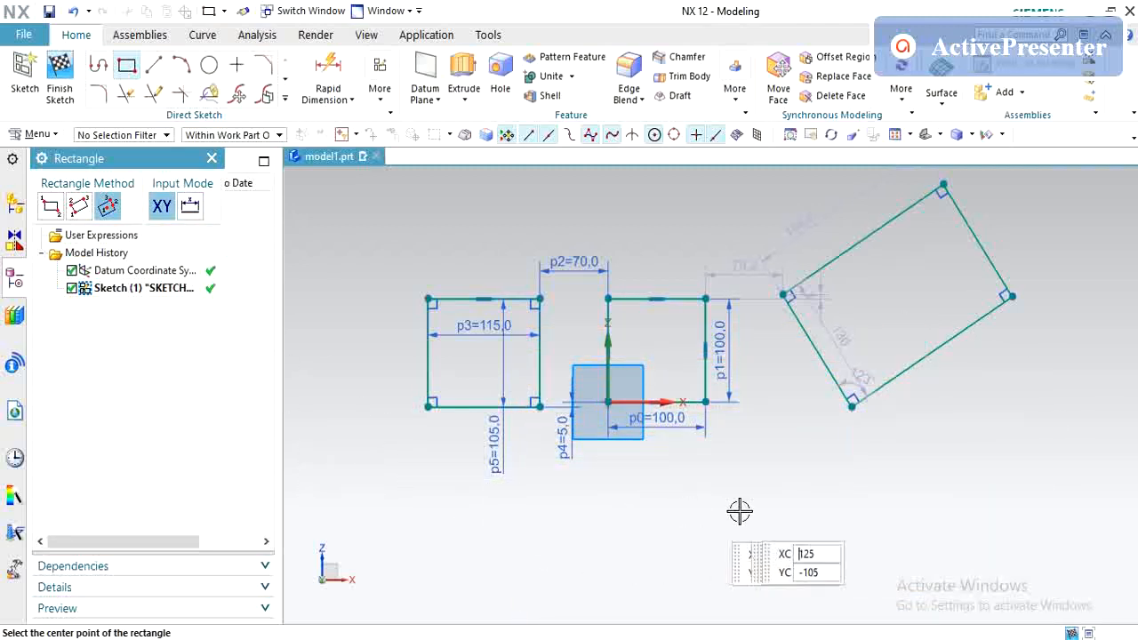
pyautogui.click(676, 476)
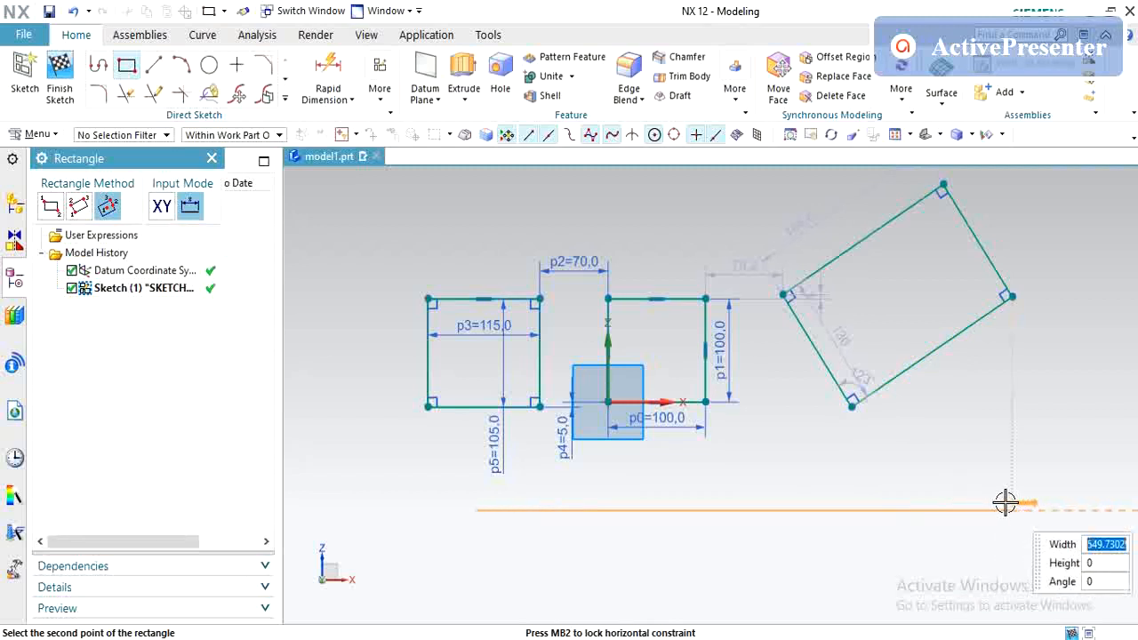
pyautogui.write('480')
pyautogui.press('Return')
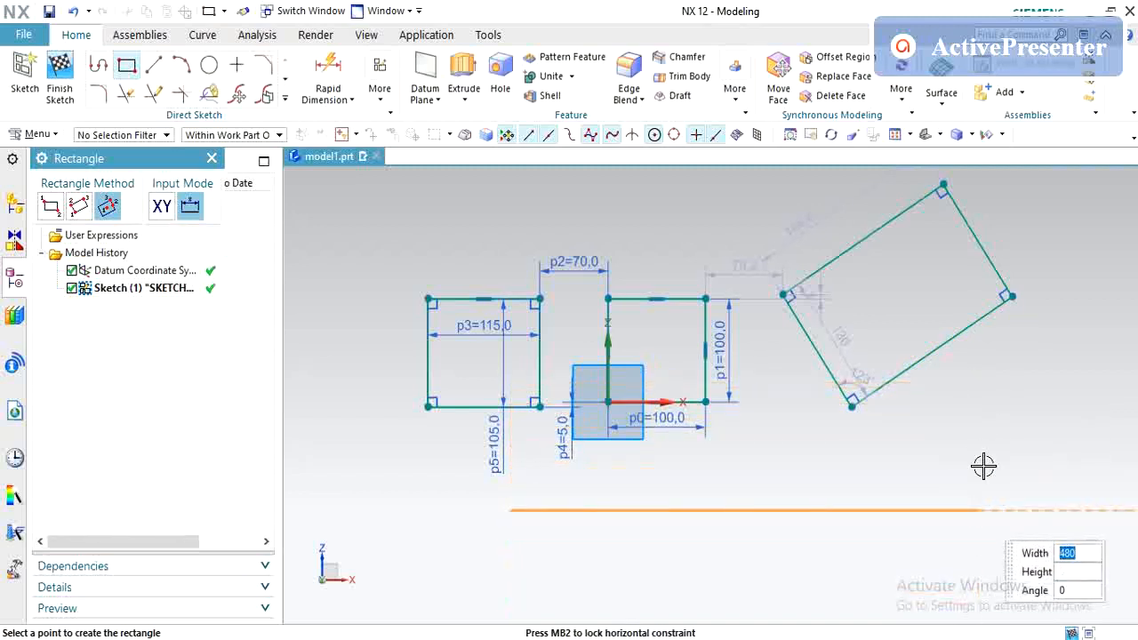
pyautogui.click(987, 411)
pyautogui.press('Escape')
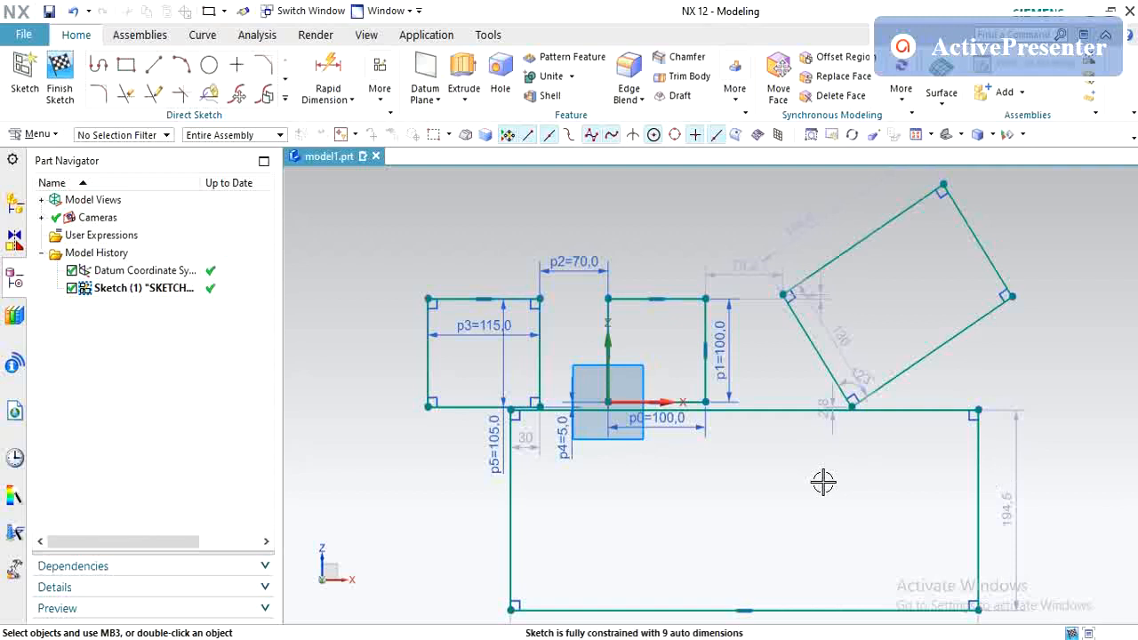
pyautogui.scroll(-2, 824, 482)
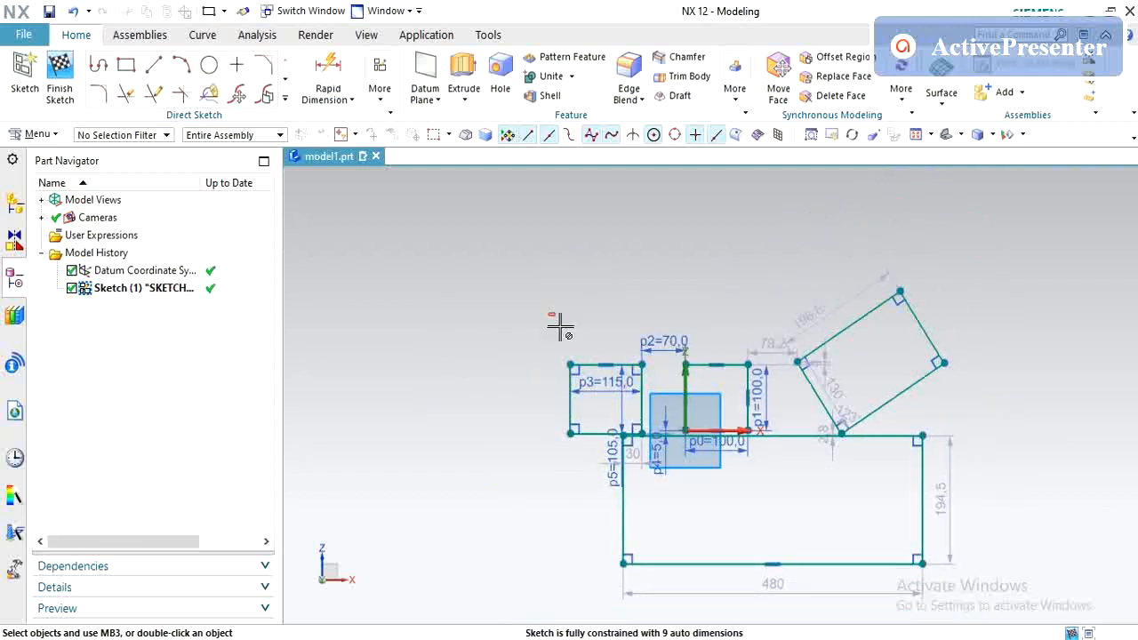
pyautogui.moveTo(549, 313)
pyautogui.mouseDown()
pyautogui.moveTo(785, 483)
pyautogui.moveTo(951, 544)
pyautogui.moveTo(968, 572)
pyautogui.moveTo(934, 553)
pyautogui.mouseUp()
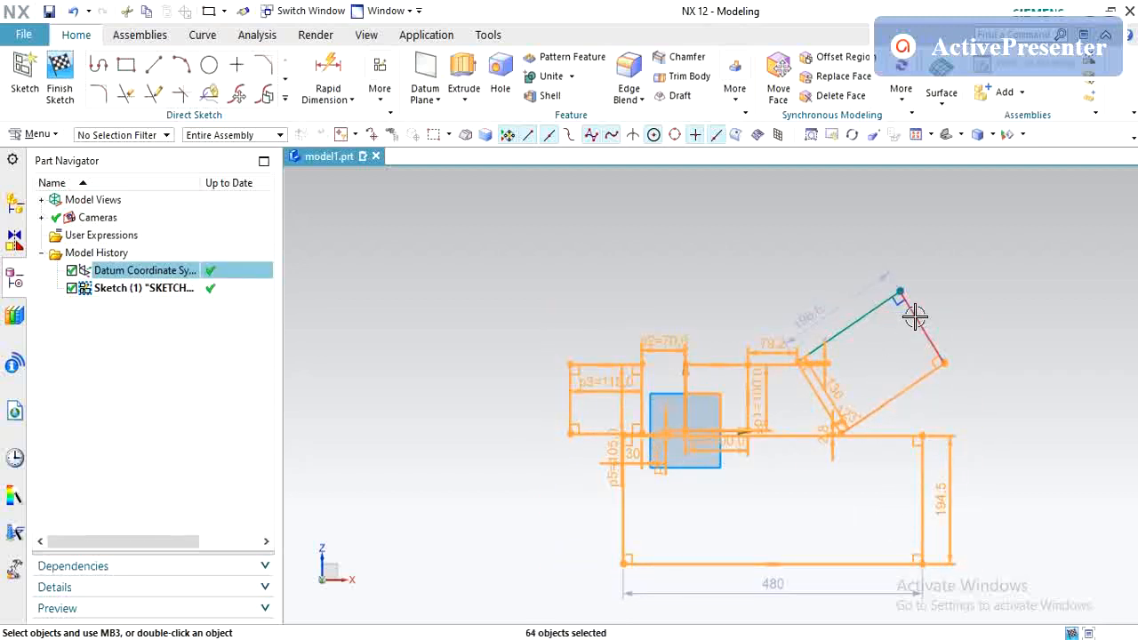
pyautogui.press('Escape')
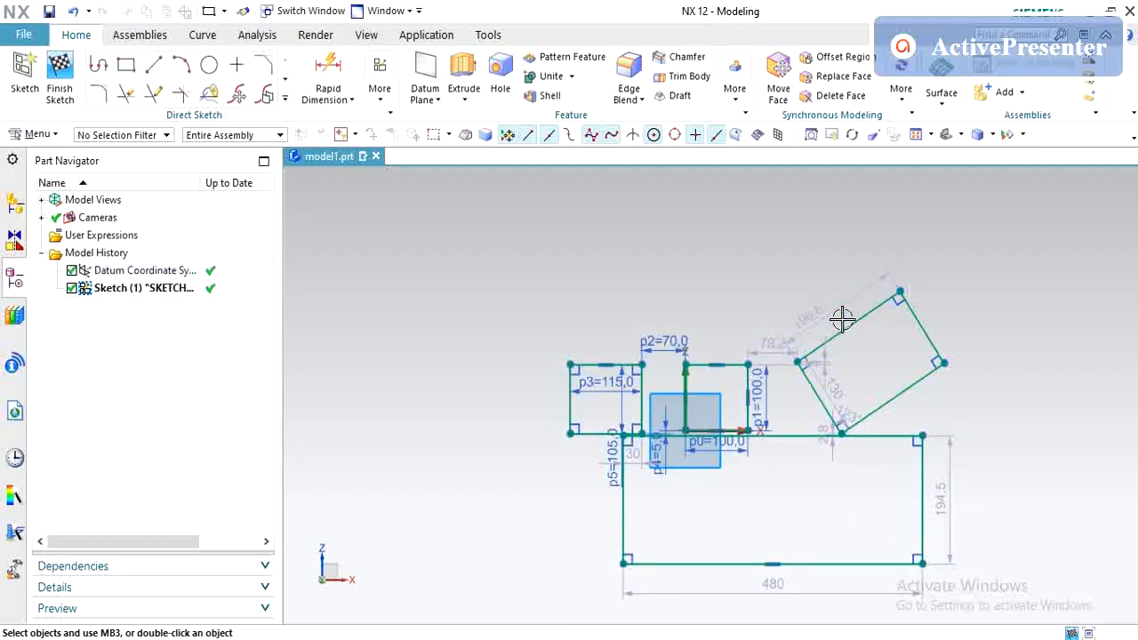
pyautogui.moveTo(509, 288); pyautogui.dragTo(656, 532)
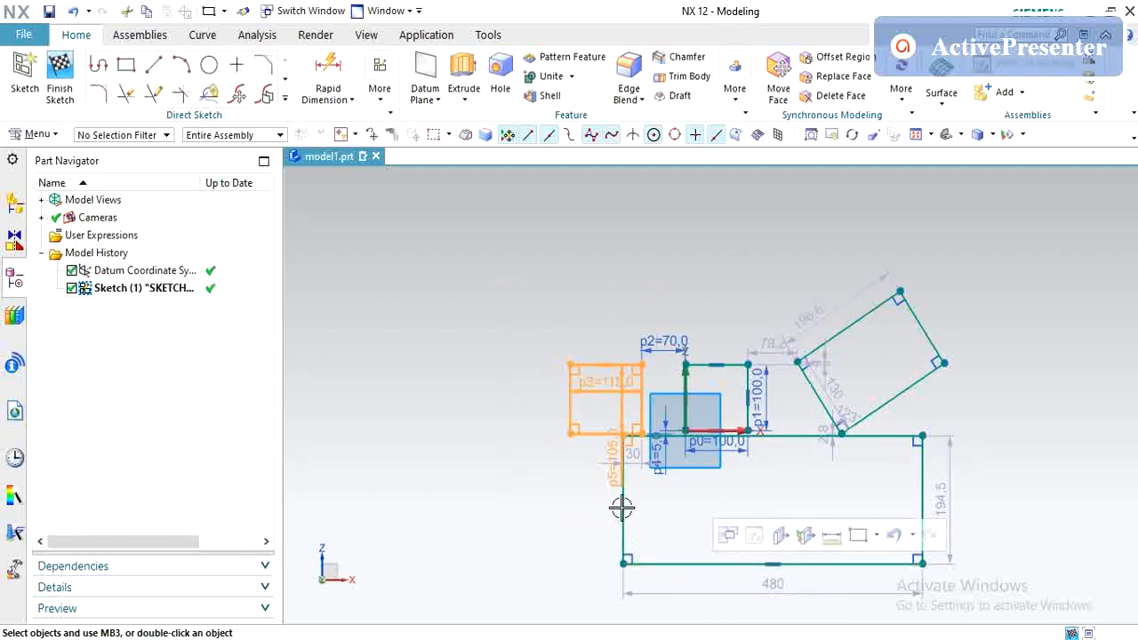
pyautogui.press('Escape')
# Delete the angled rectangle, the large 480 mm wide rectangle and the negative-X rectangle from the sketch
pyautogui.moveTo(1013, 481); pyautogui.dragTo(758, 267)
pyautogui.press('Delete')
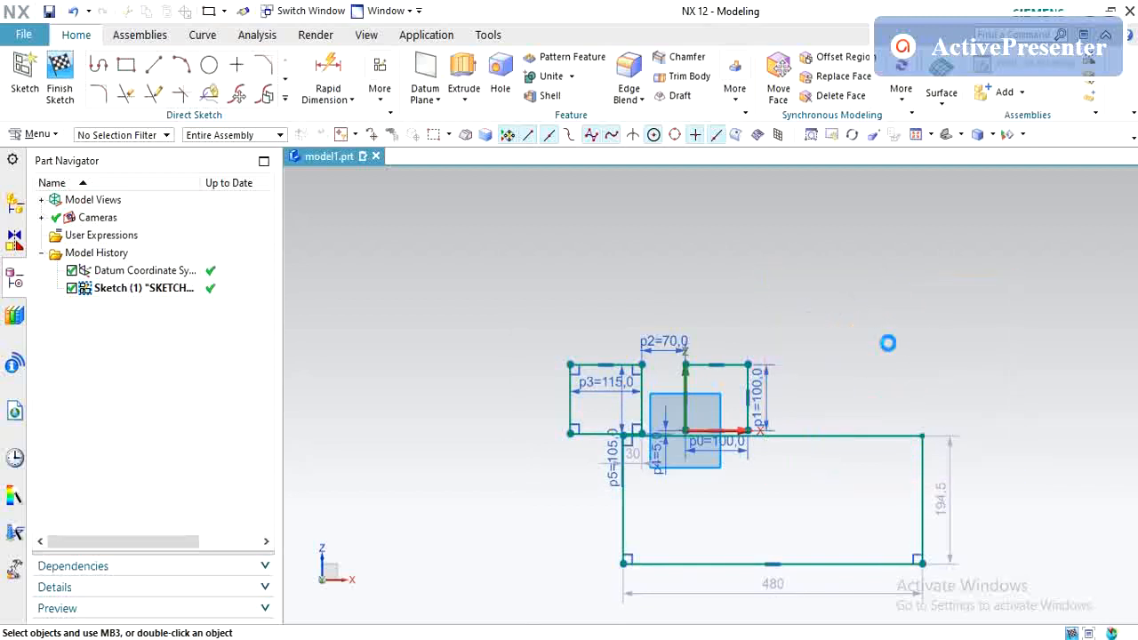
pyautogui.moveTo(1009, 605)
pyautogui.mouseDown()
pyautogui.moveTo(727, 519)
pyautogui.moveTo(579, 424)
pyautogui.mouseUp()
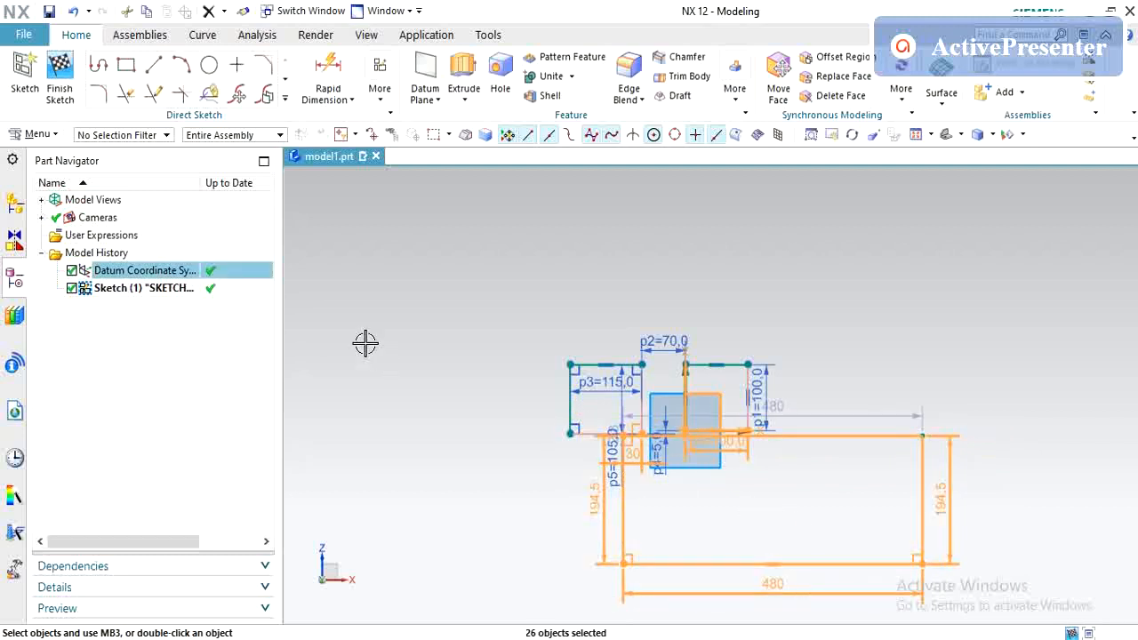
pyautogui.click(573, 271)
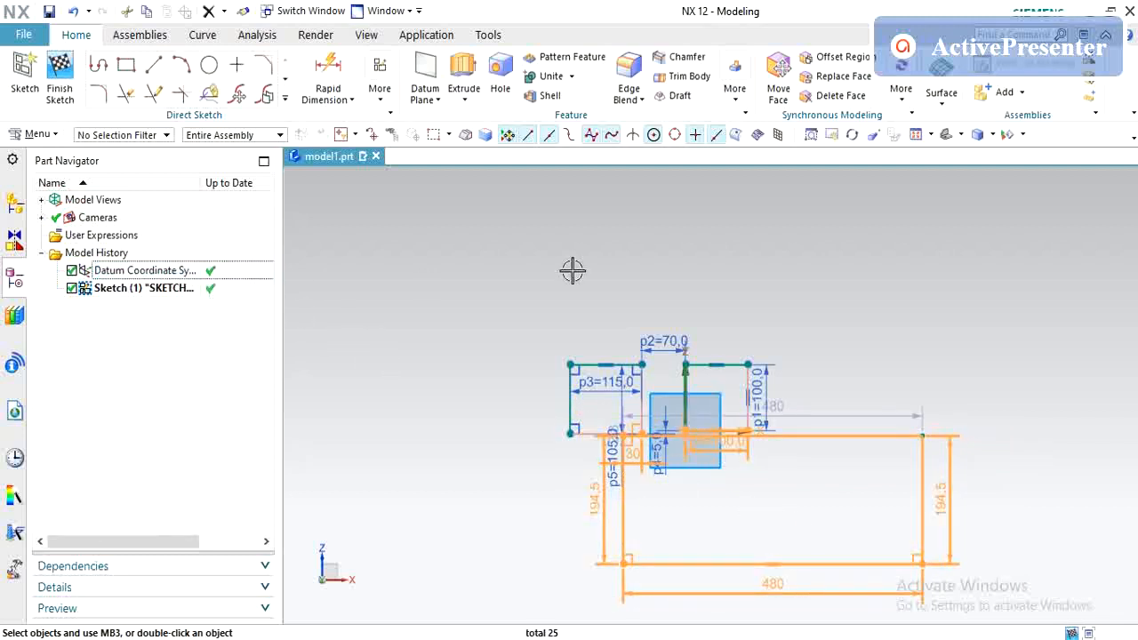
pyautogui.press('Delete')
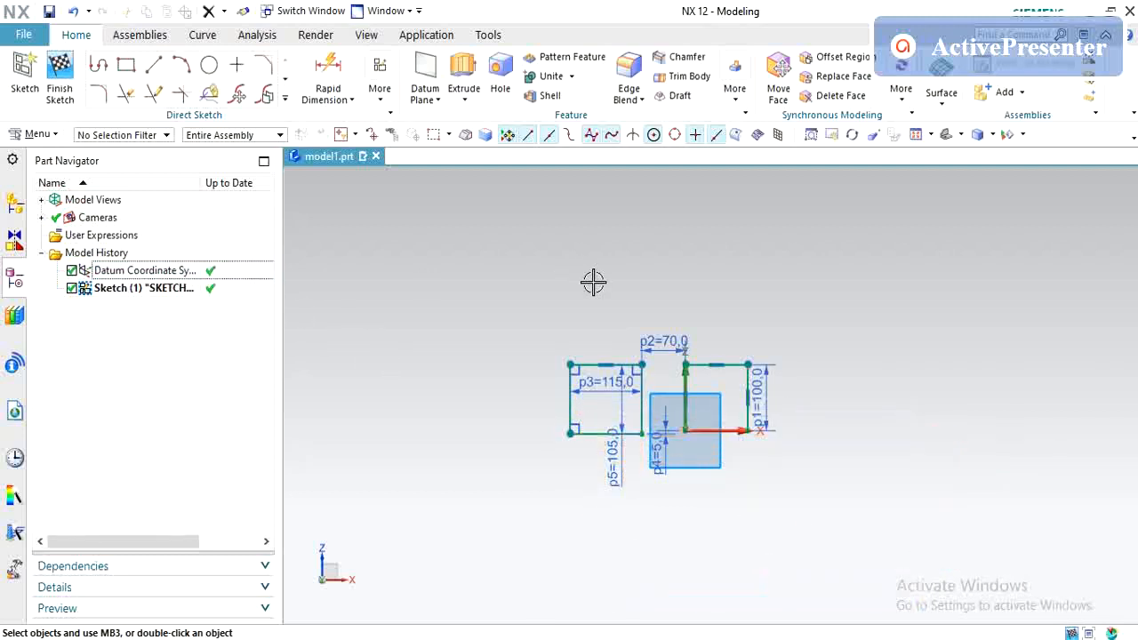
pyautogui.moveTo(542, 314); pyautogui.dragTo(681, 530)
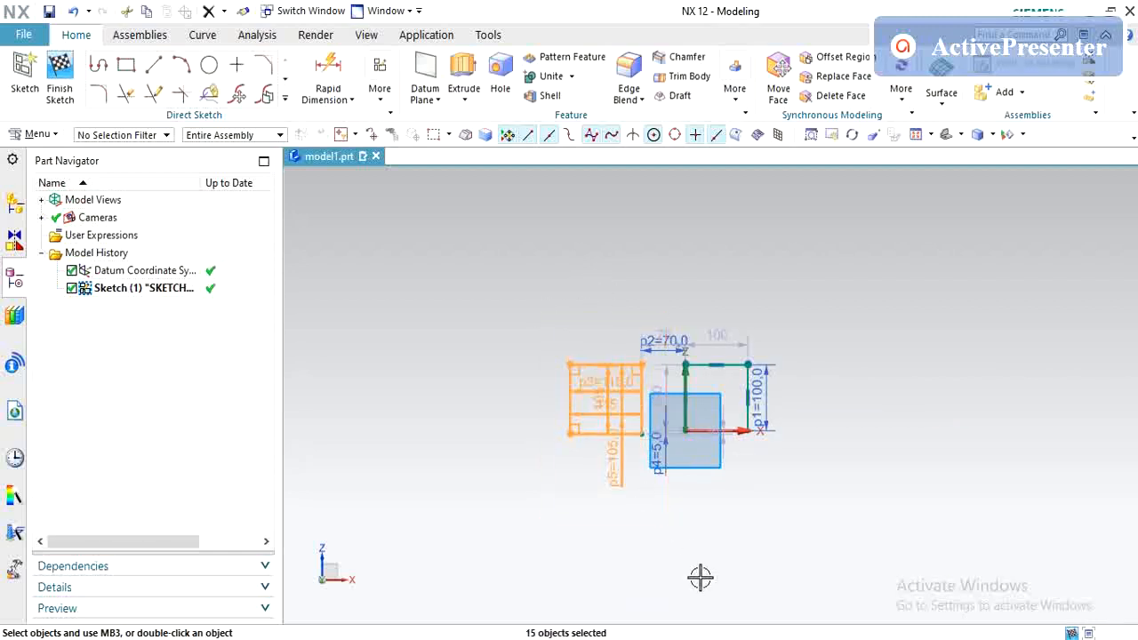
pyautogui.press('Delete')
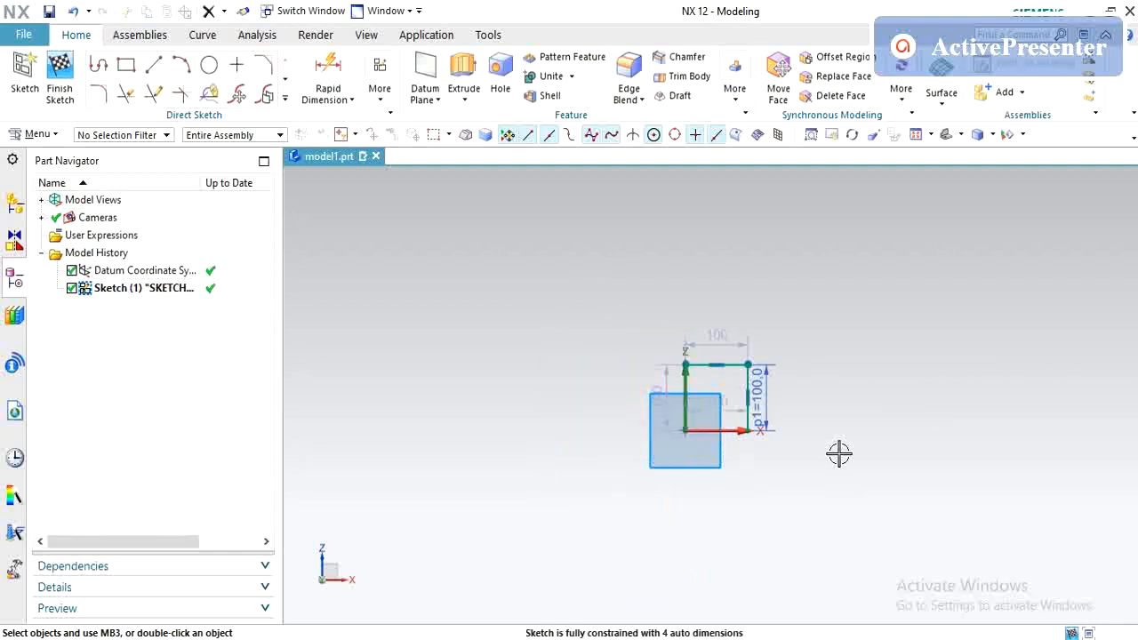
# Delete all lines and remaining dimensions of the square at the origin to empty the sketch
pyautogui.moveTo(760, 389); pyautogui.dragTo(666, 343)
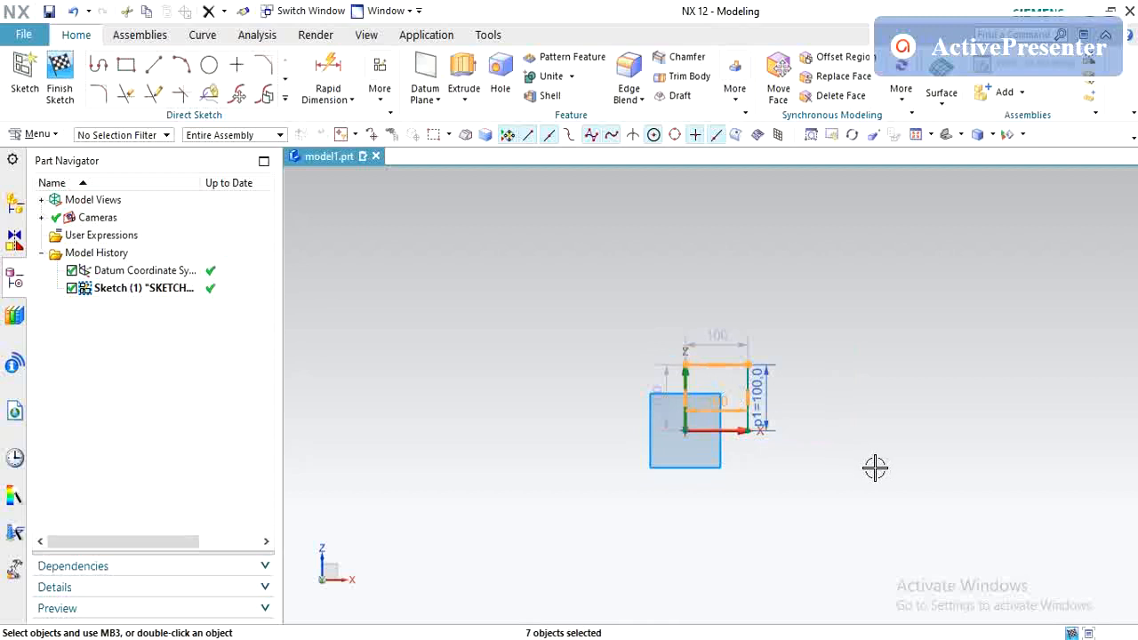
pyautogui.press('Delete')
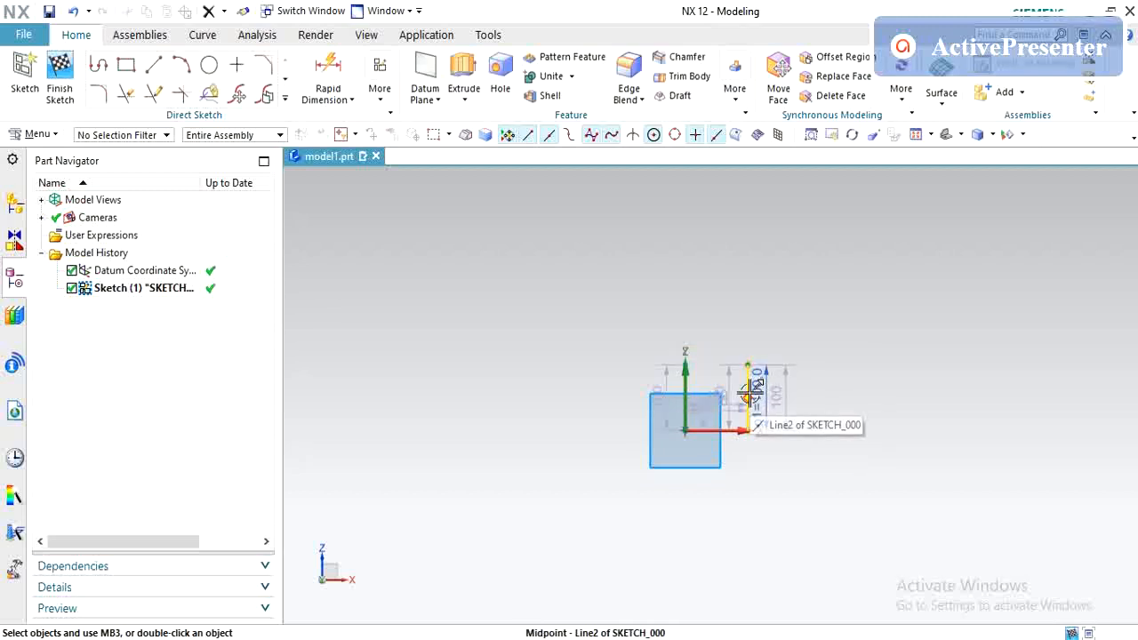
pyautogui.click(751, 391)
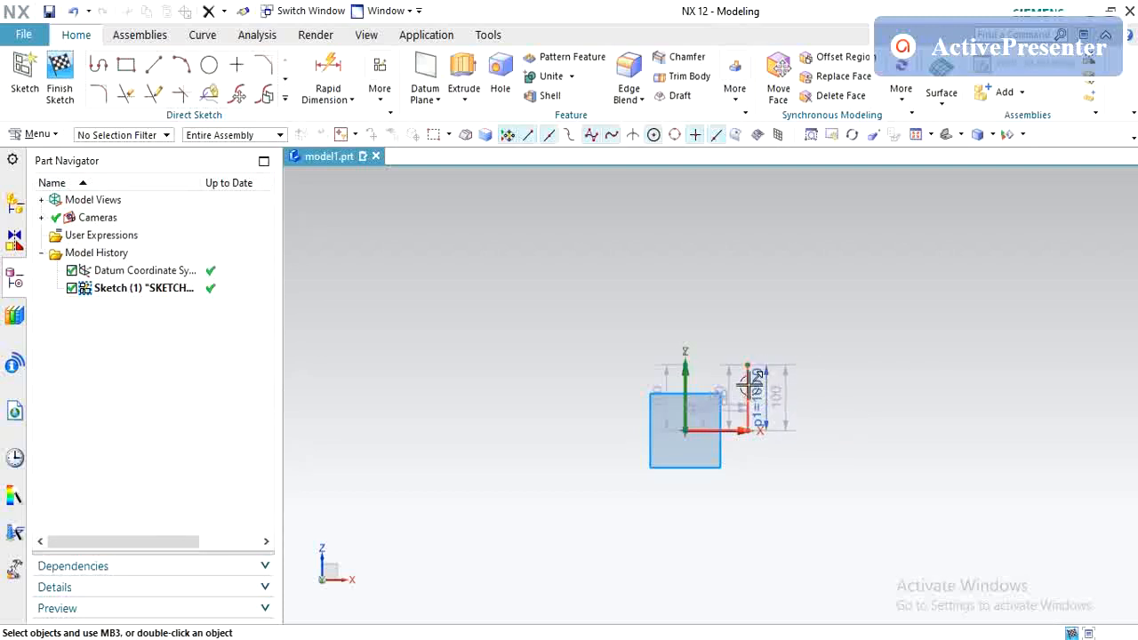
pyautogui.click(751, 383)
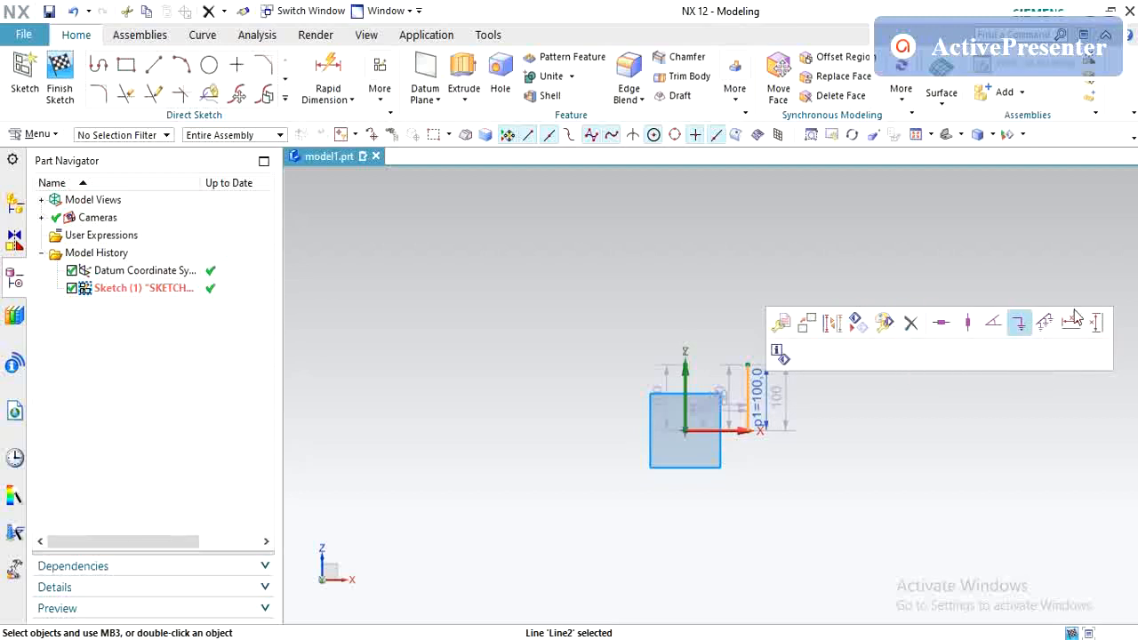
pyautogui.click(913, 324)
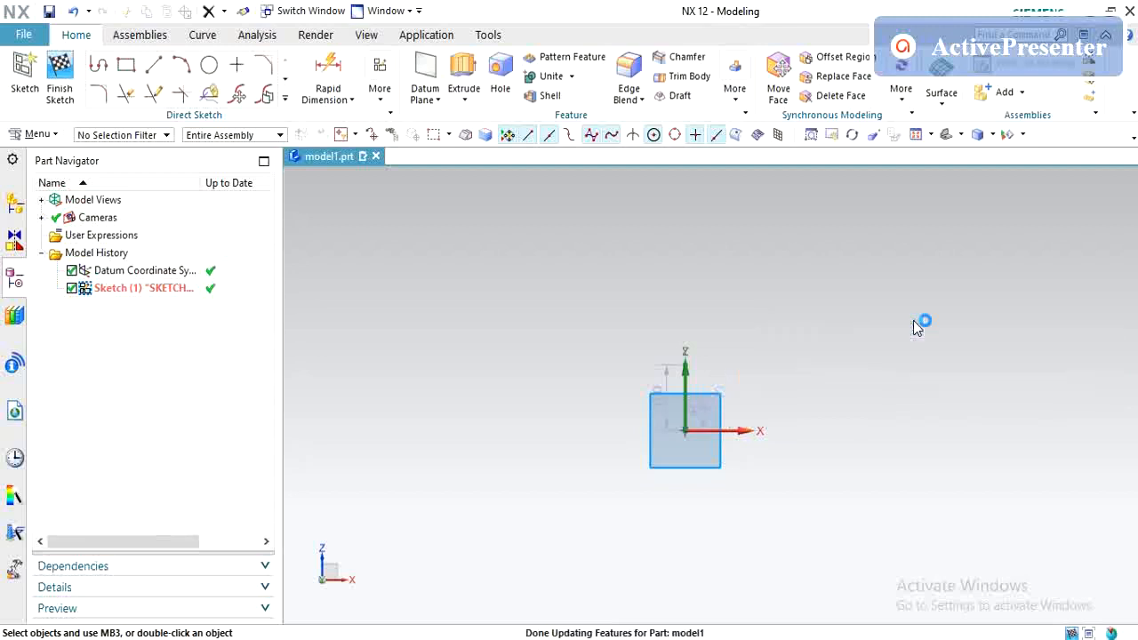
pyautogui.click(701, 414)
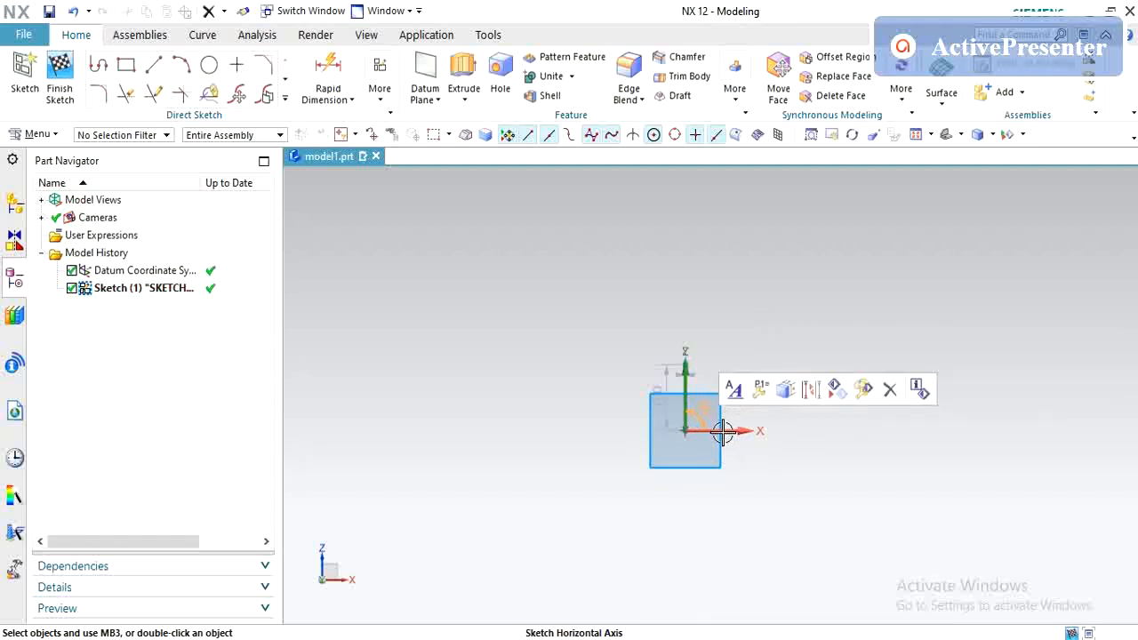
pyautogui.click(725, 430)
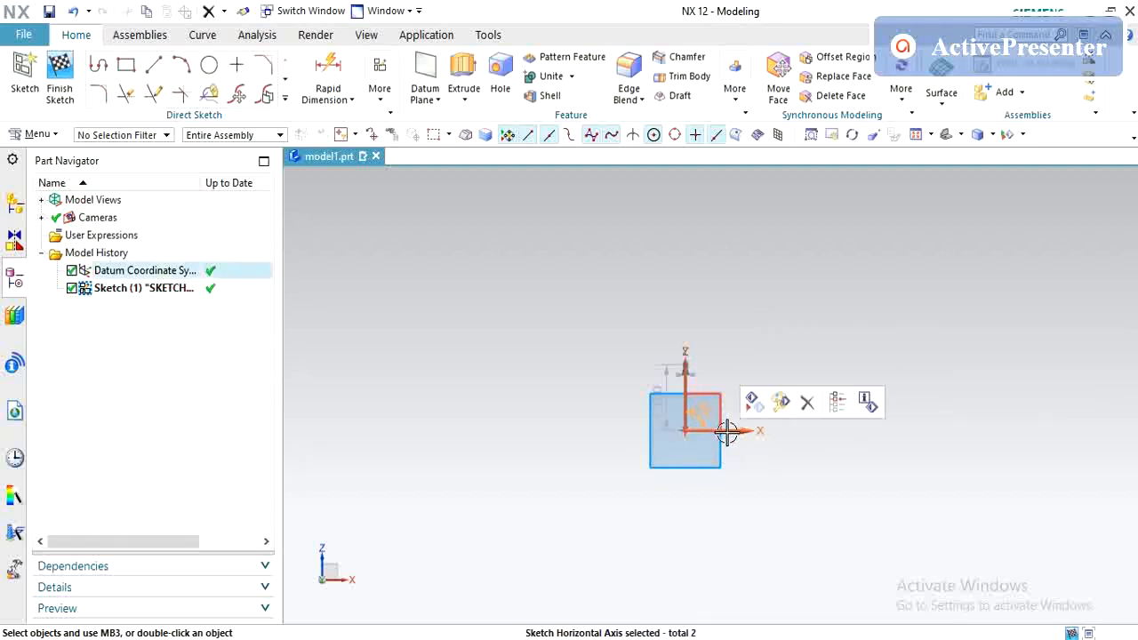
pyautogui.click(684, 381)
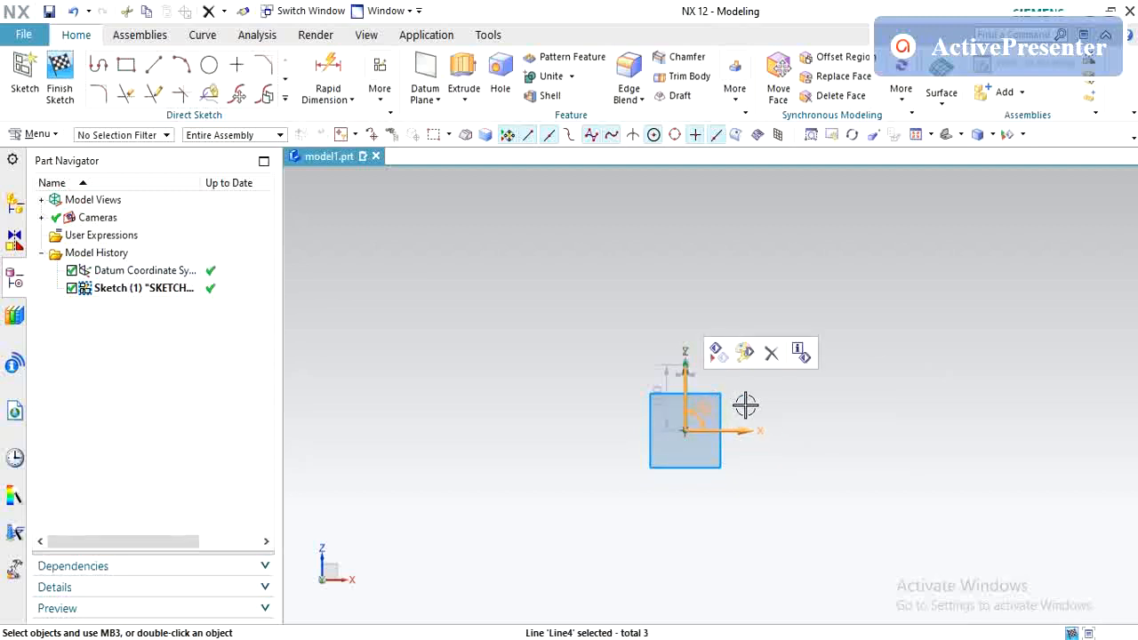
pyautogui.press('Delete')
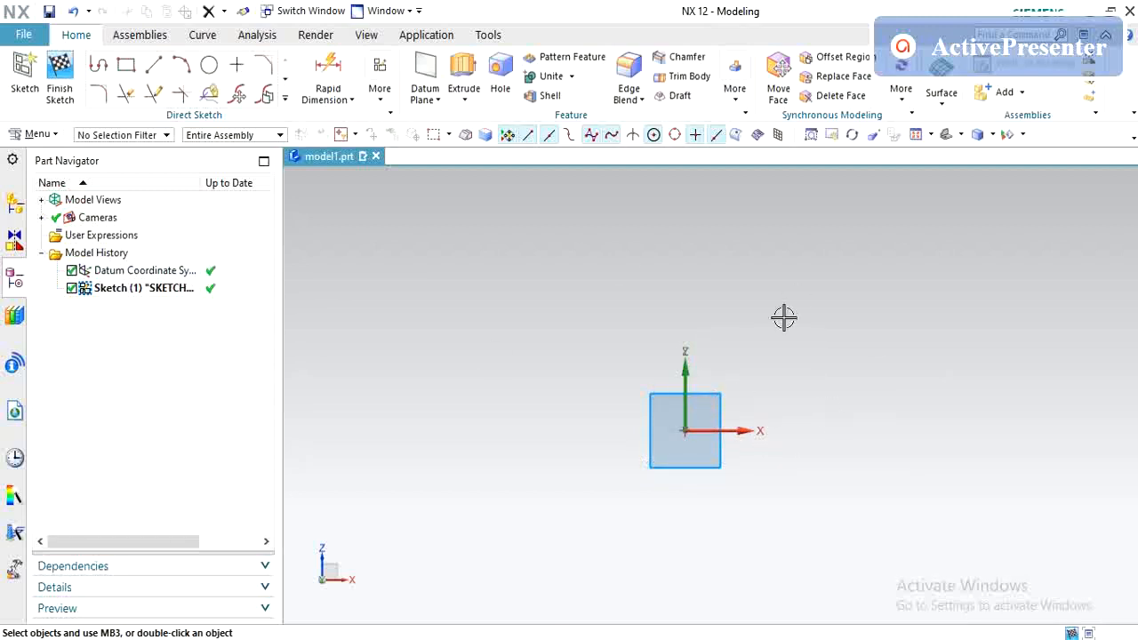
# Draw a horizontal line about 570 mm long, about 239 mm above the X axis, and delete it
pyautogui.click(154, 64)
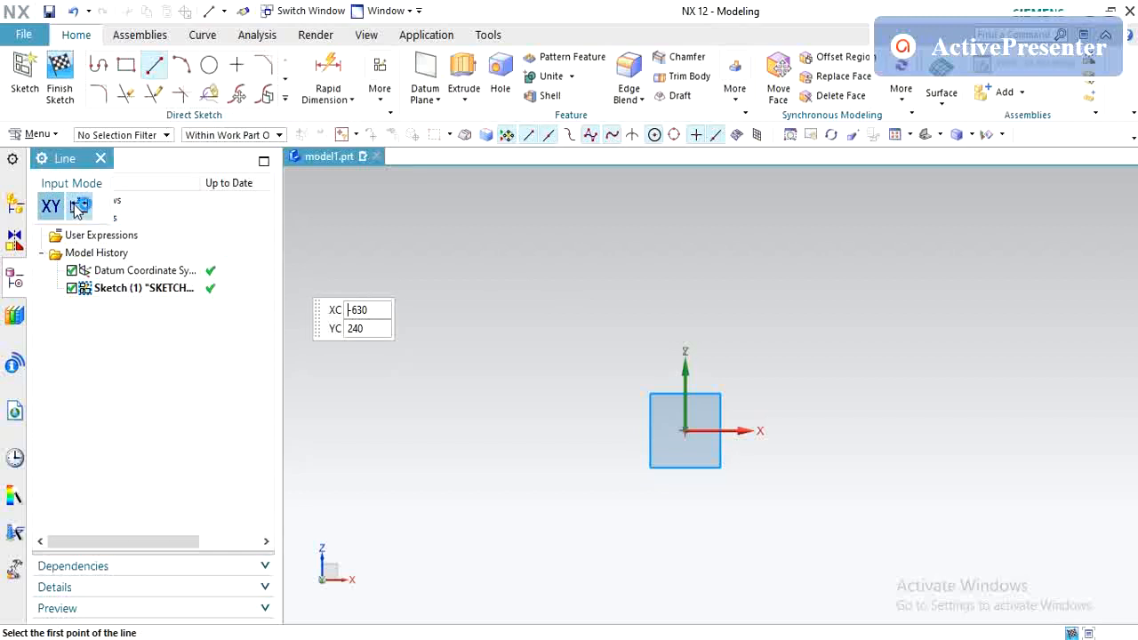
pyautogui.click(78, 206)
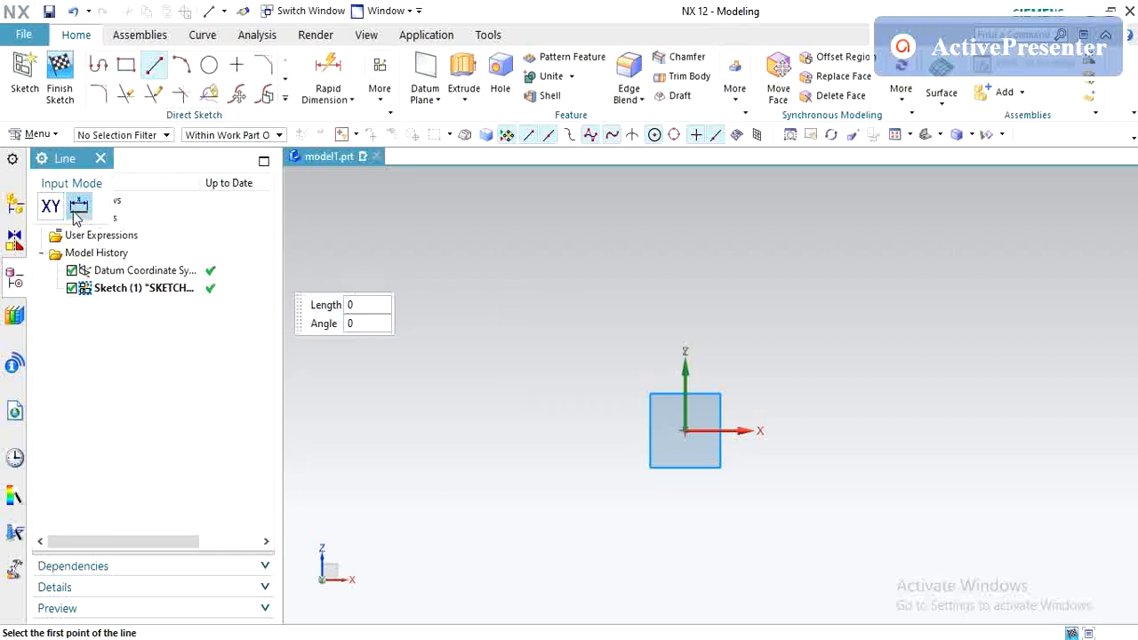
pyautogui.click(510, 273)
pyautogui.click(867, 274)
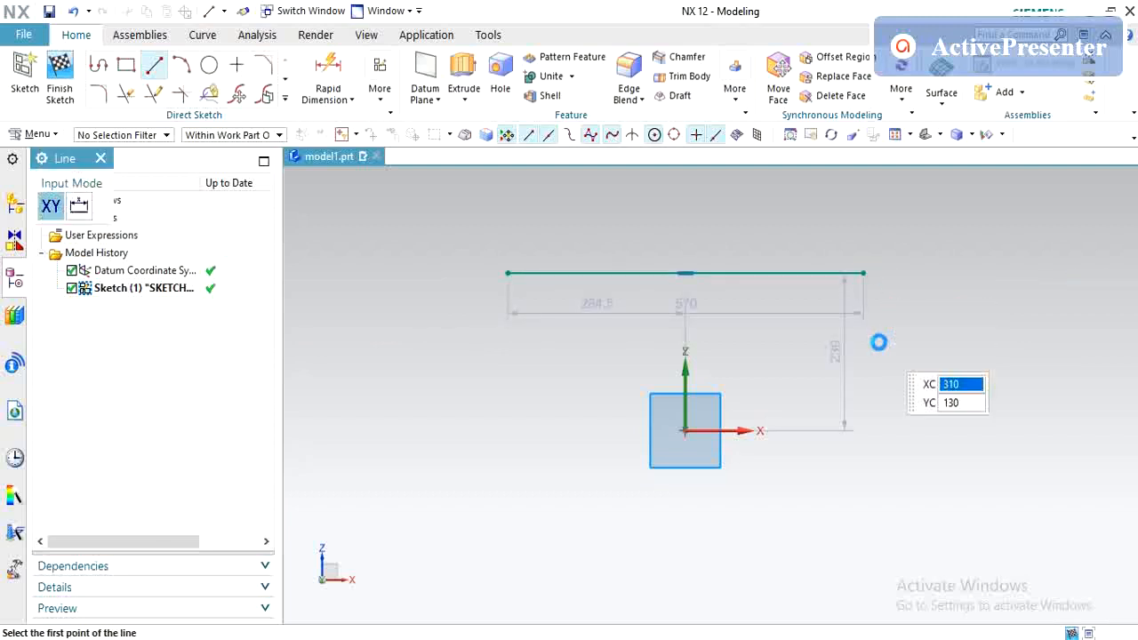
pyautogui.click(893, 406)
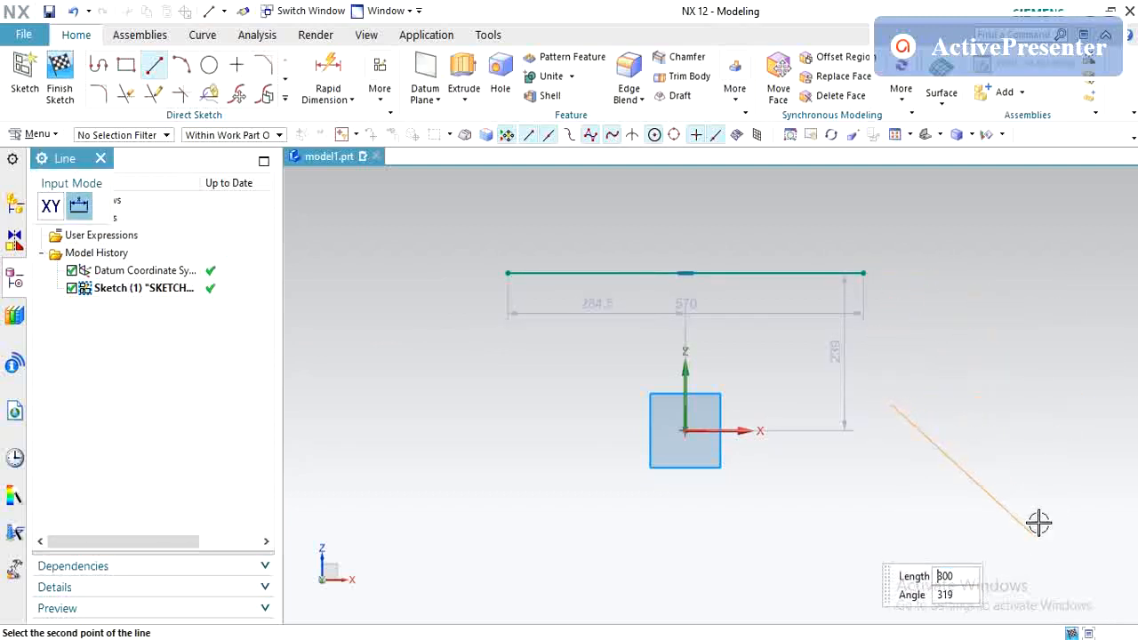
pyautogui.press('Escape')
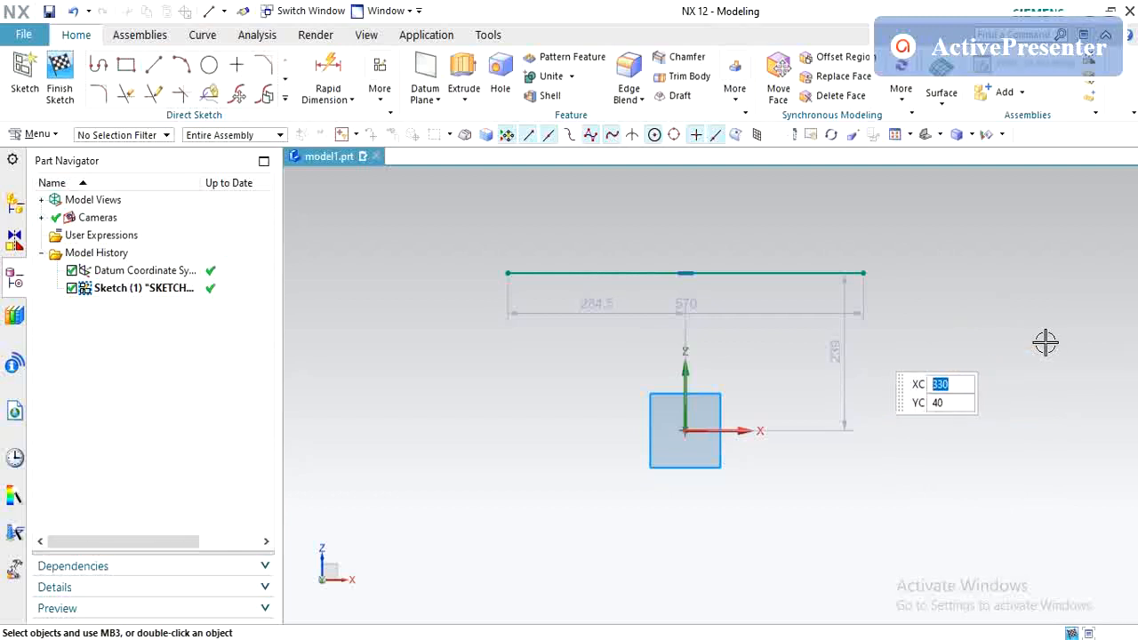
pyautogui.click(762, 271)
pyautogui.press('Delete')
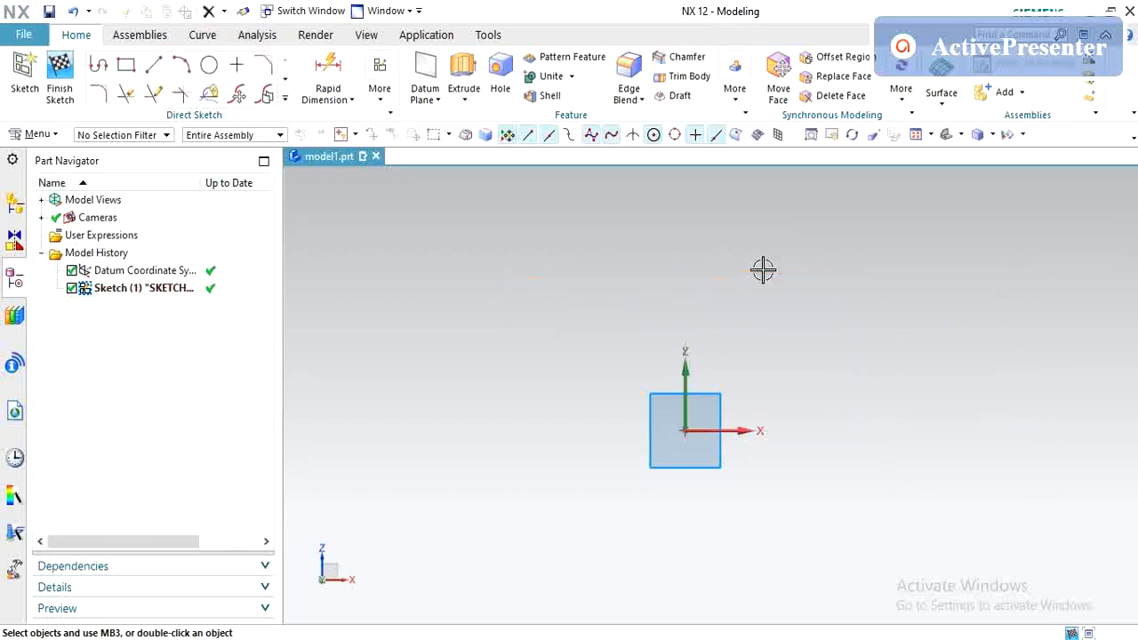
# Draw a three-point arc arching over the origin, starting about 246 mm on the negative X side and ending on the positive X side
pyautogui.click(179, 68)
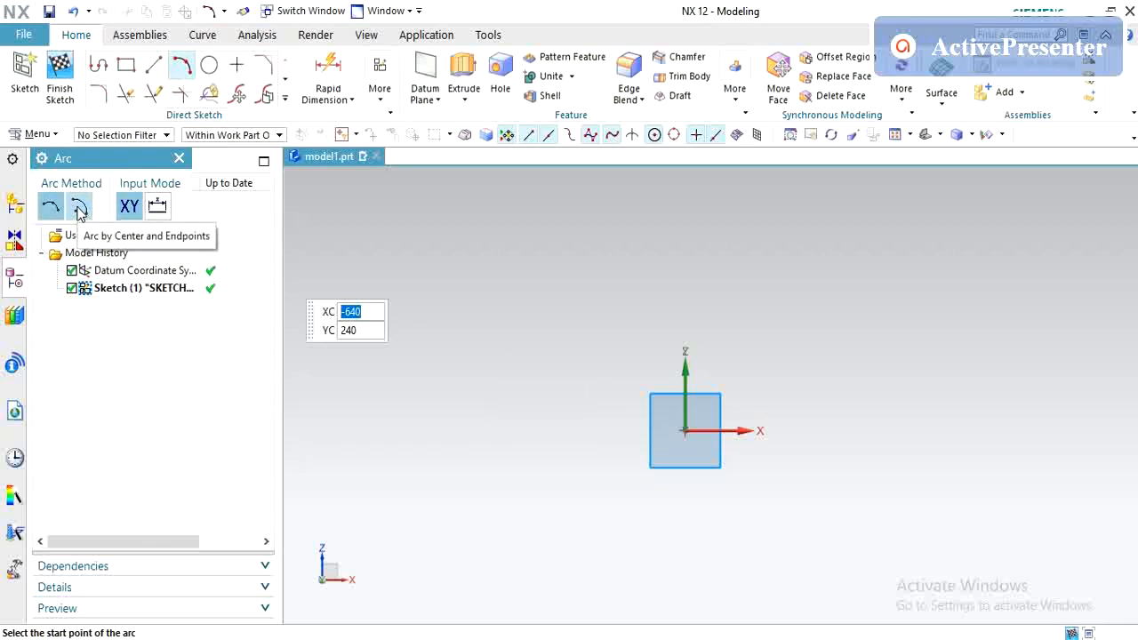
pyautogui.click(533, 413)
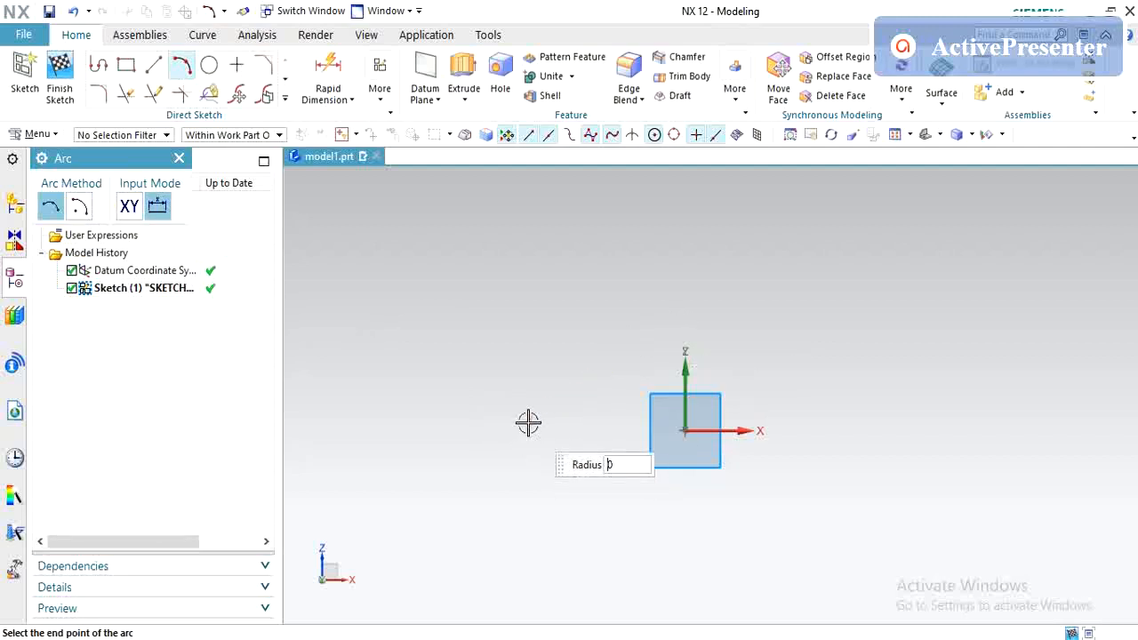
pyautogui.click(680, 326)
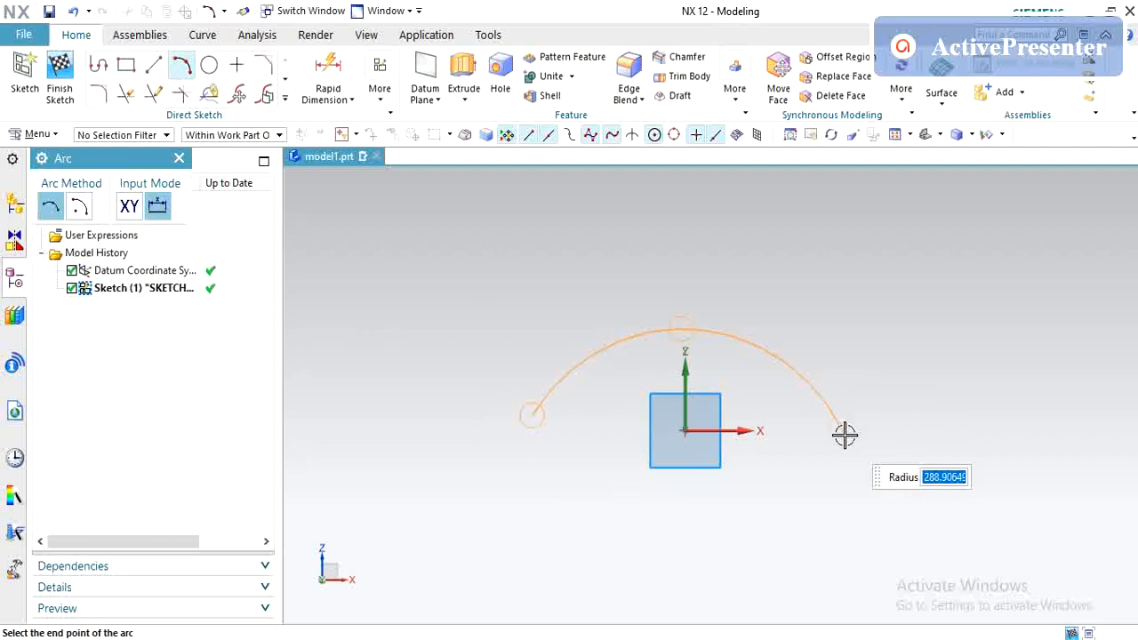
pyautogui.click(809, 411)
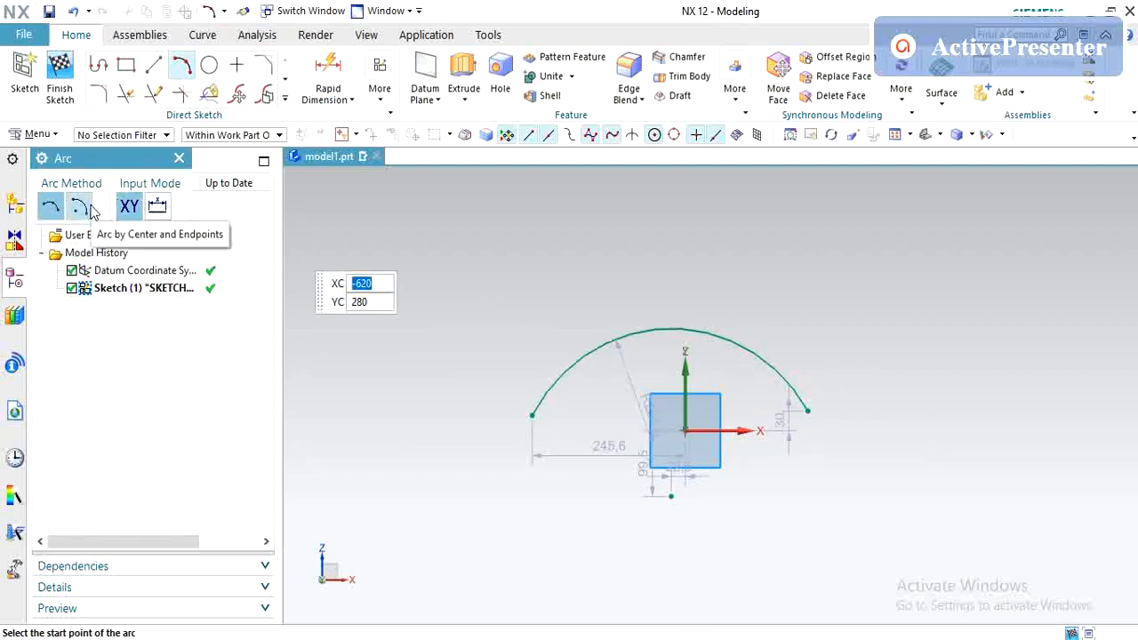
# Draw an arc by center and endpoints with about 201 mm radius and 180° sweep on the positive X side of the first arc
pyautogui.click(85, 211)
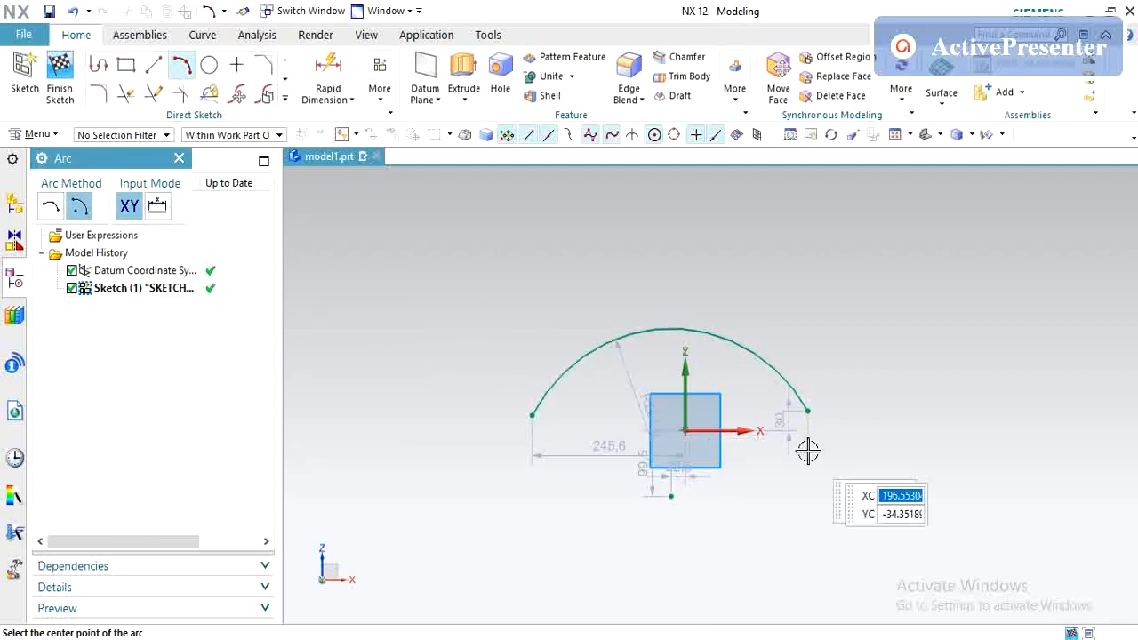
pyautogui.click(982, 411)
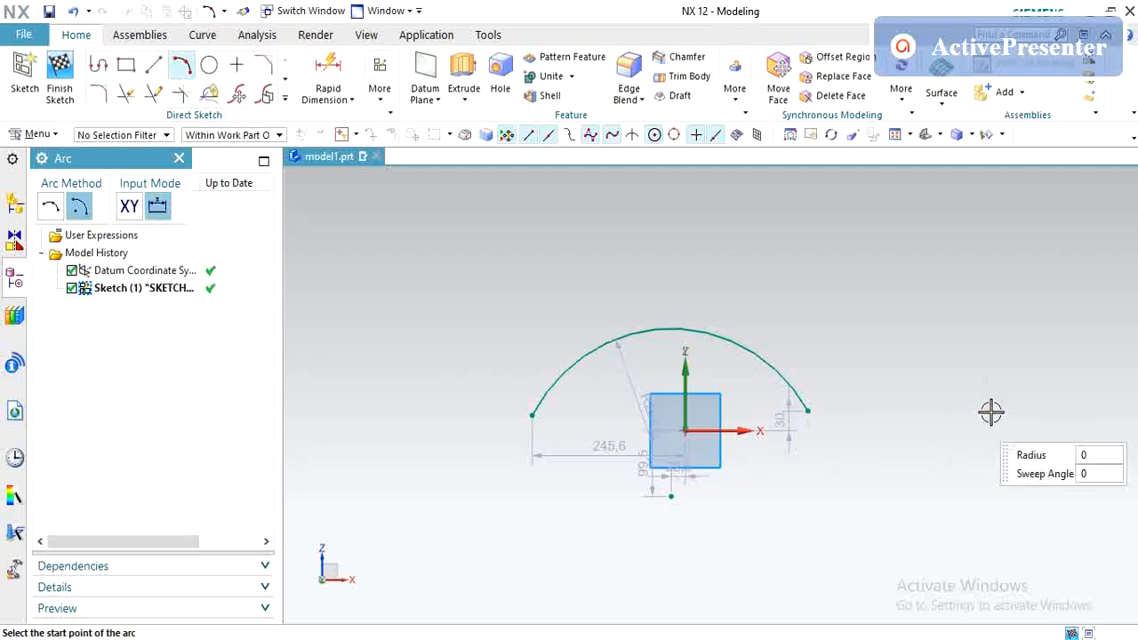
pyautogui.click(1097, 410)
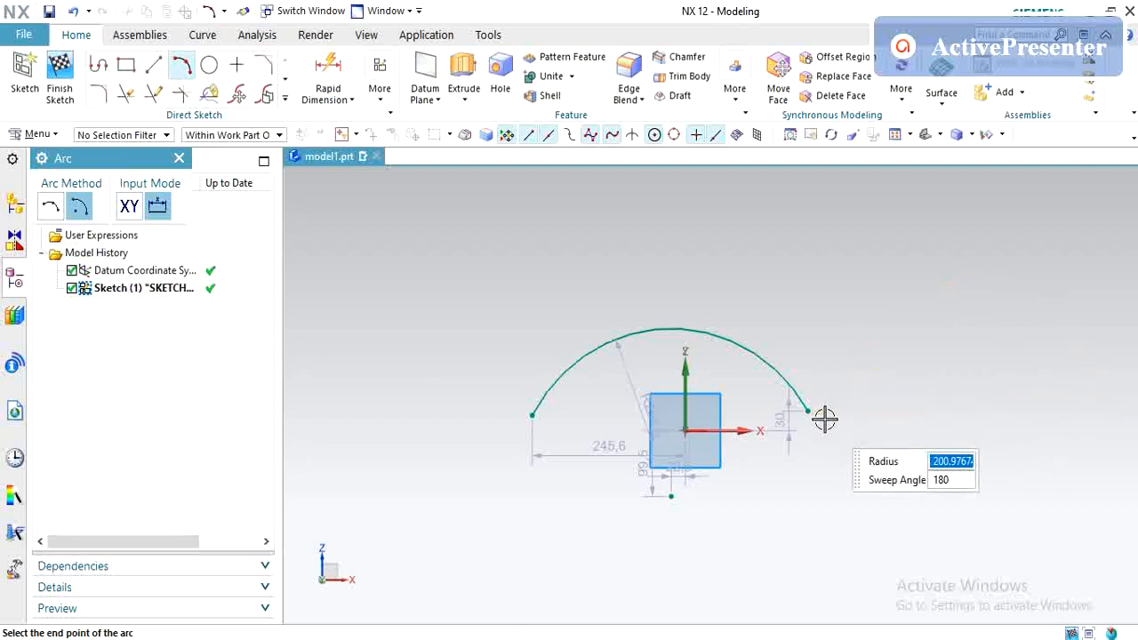
pyautogui.click(872, 485)
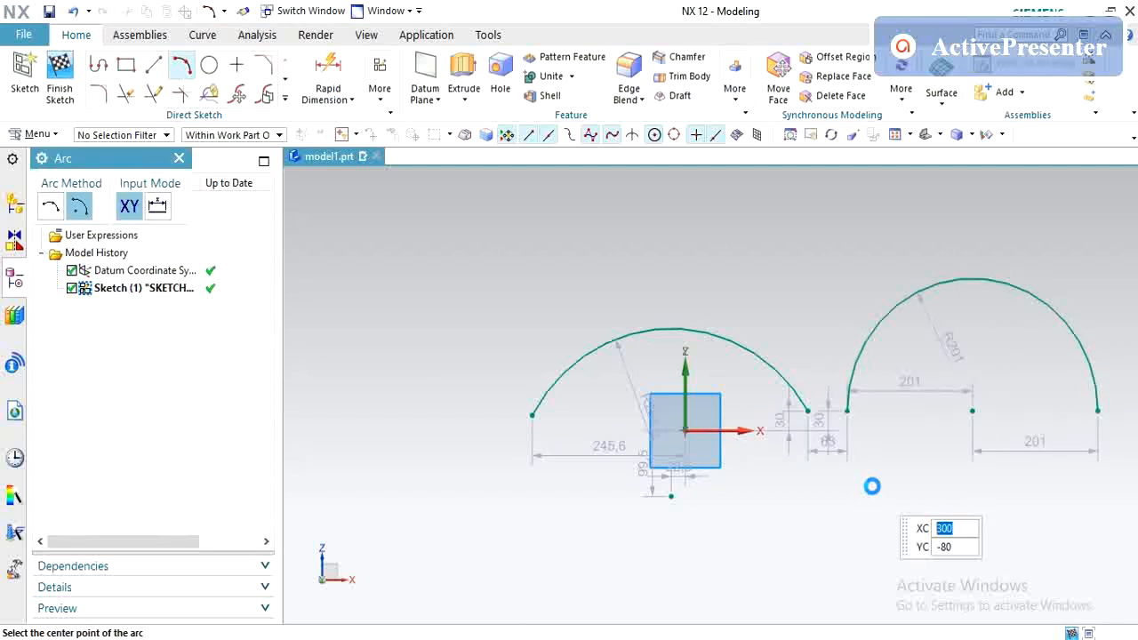
pyautogui.press('Escape')
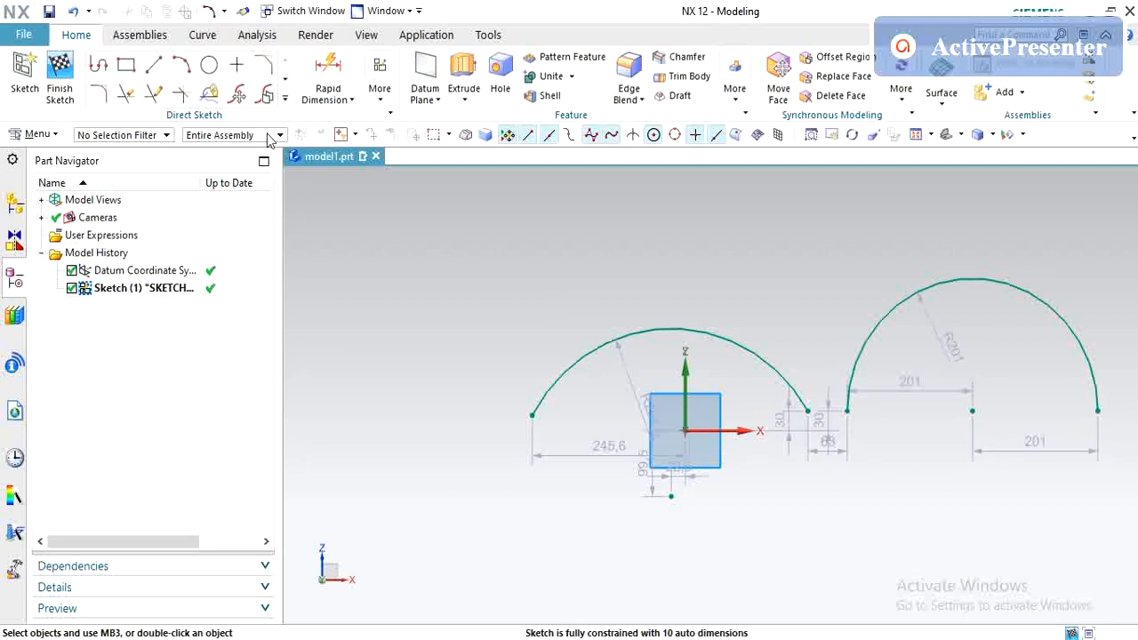
# Place three sketch points by cursor location above the first arc: near its negative X end, near the Z axis and near its positive X end
pyautogui.click(237, 67)
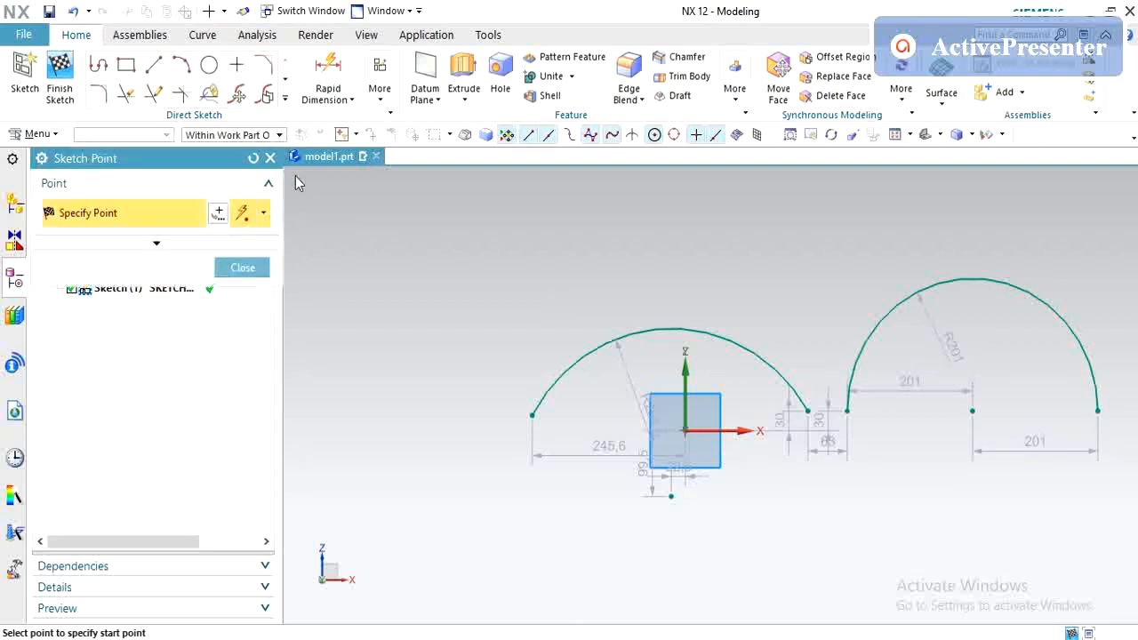
pyautogui.click(248, 214)
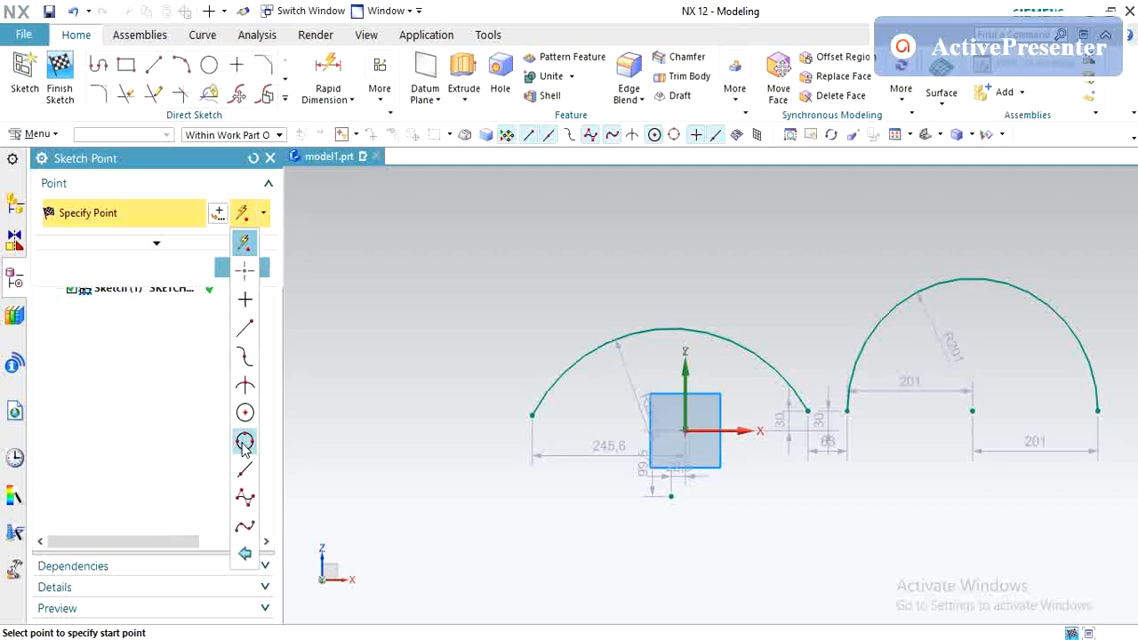
pyautogui.click(243, 269)
pyautogui.click(534, 279)
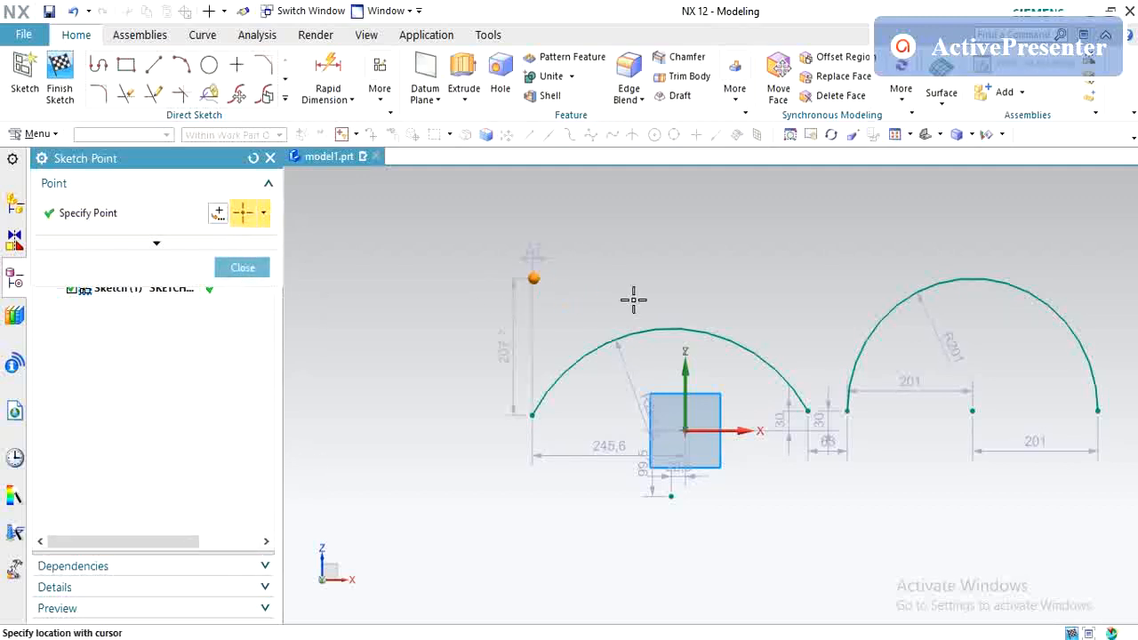
pyautogui.click(705, 257)
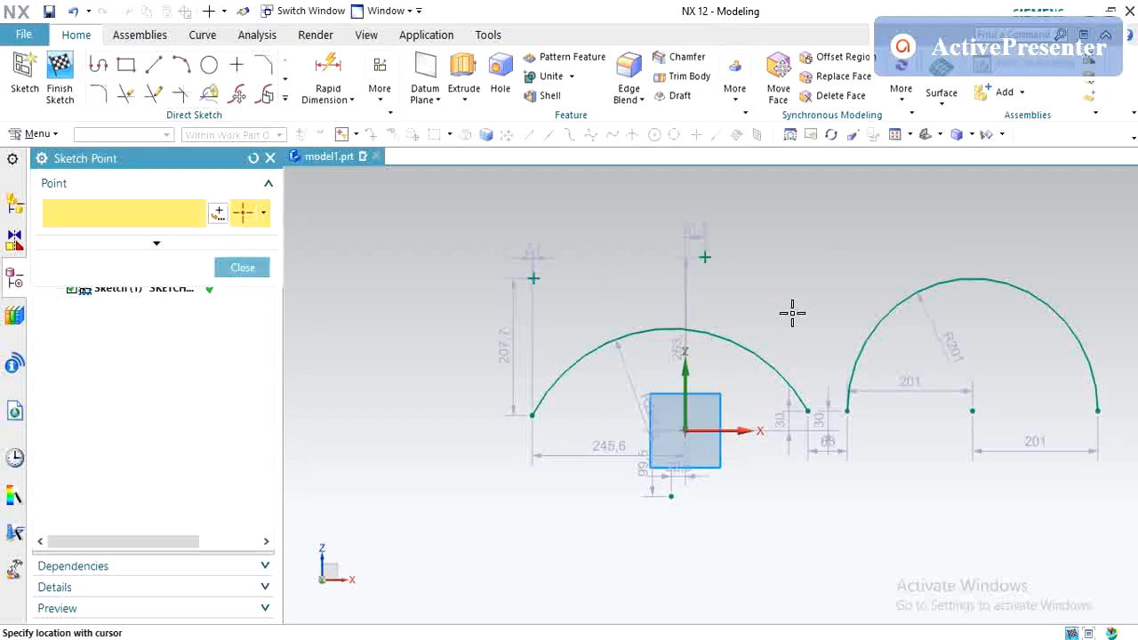
pyautogui.click(792, 313)
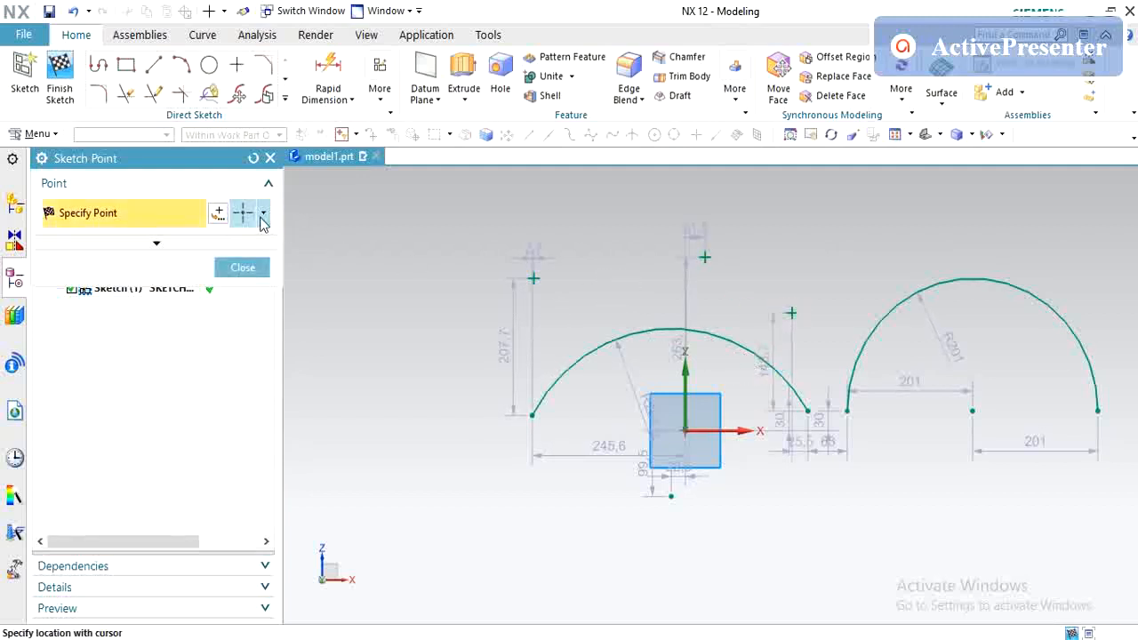
# Place a sketch point on the existing point above the first arc's positive X end, using the Existing Point method
pyautogui.click(262, 216)
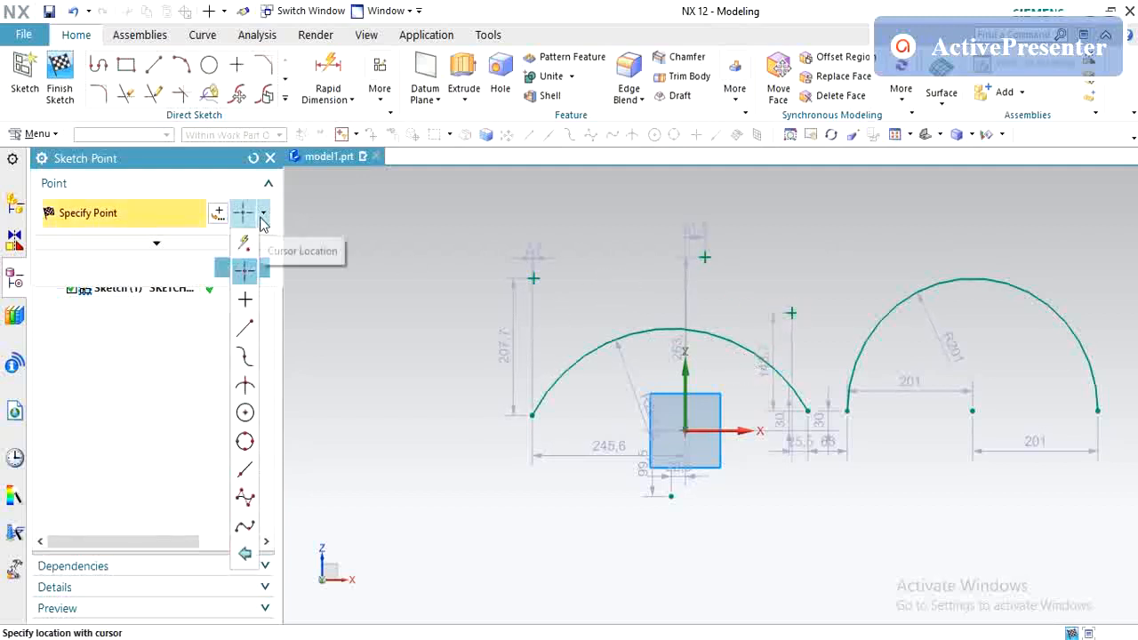
pyautogui.click(249, 301)
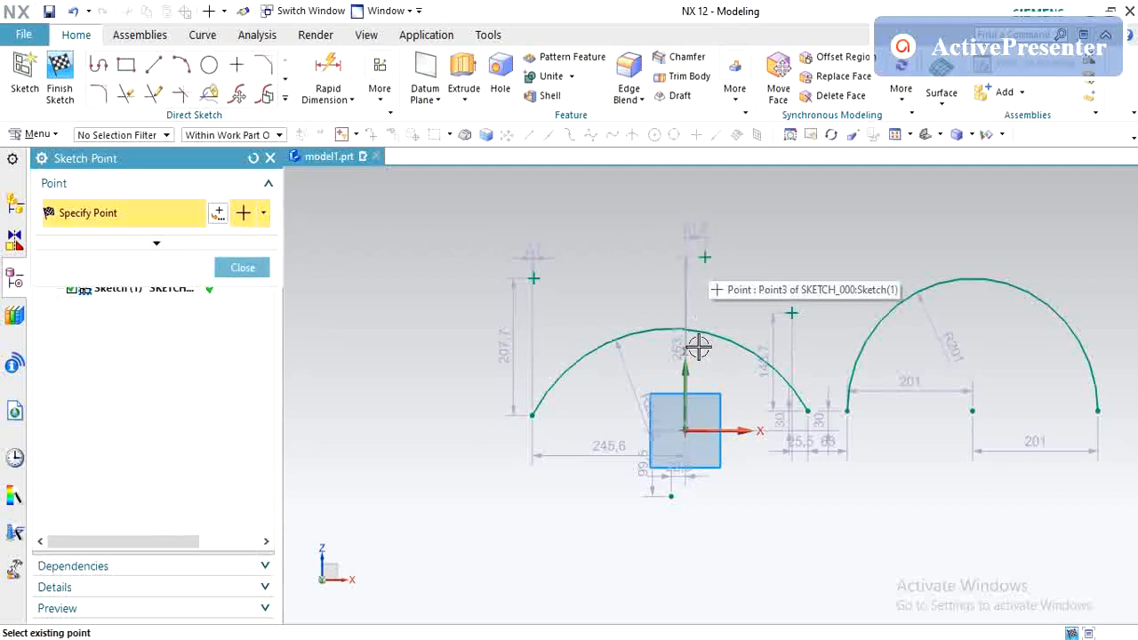
pyautogui.click(793, 313)
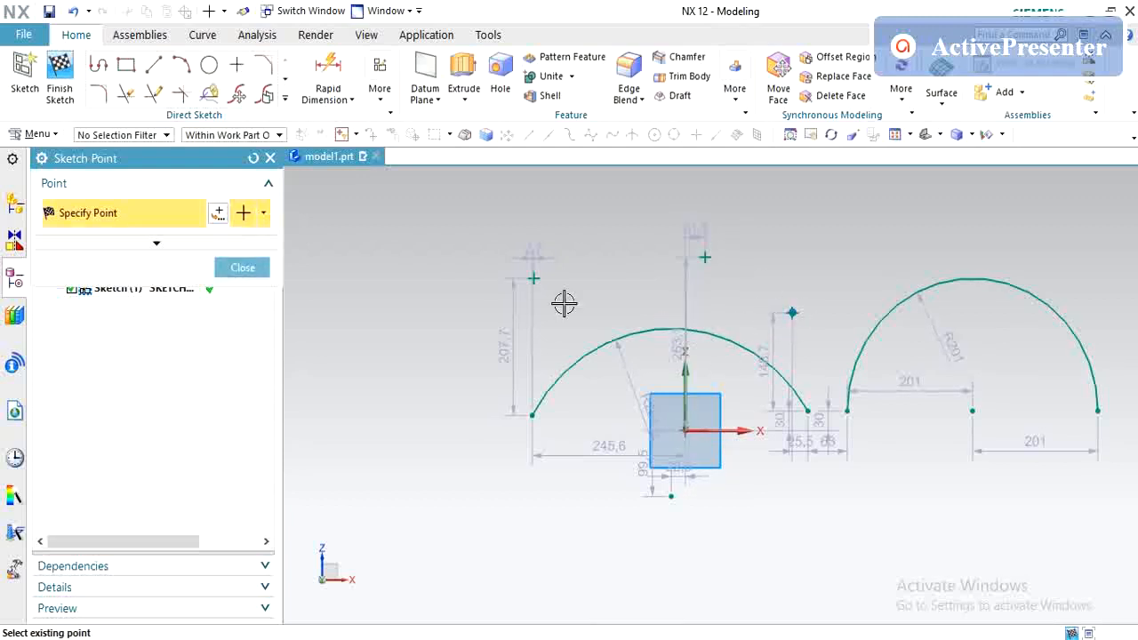
# Draw a horizontal line about 280 mm long from above the third point towards the top of the second arc
pyautogui.click(264, 213)
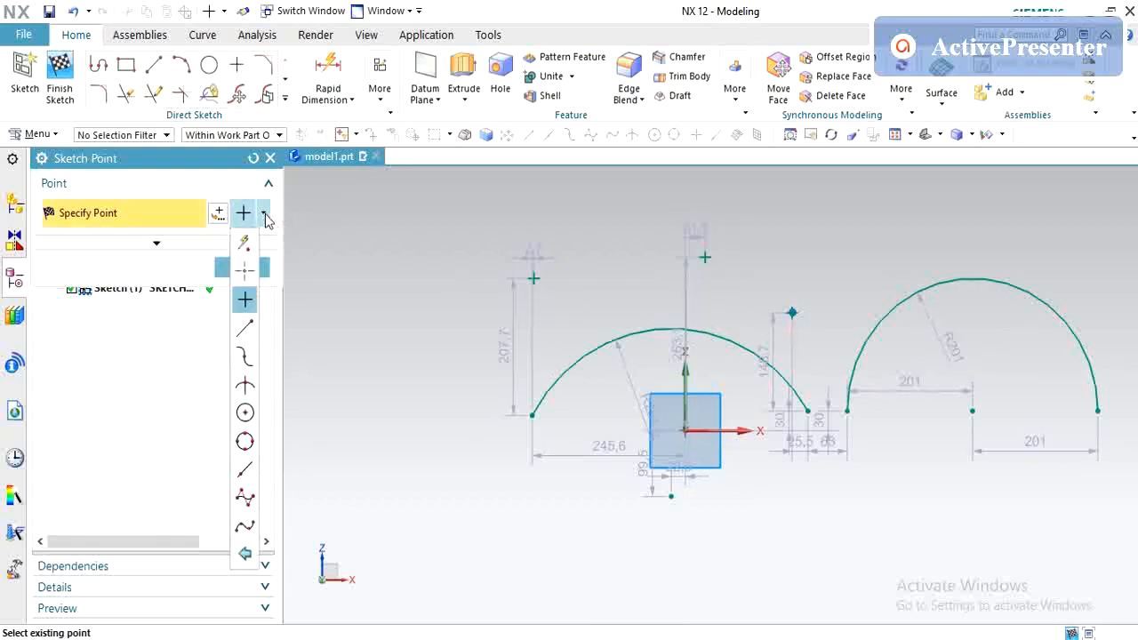
pyautogui.click(247, 330)
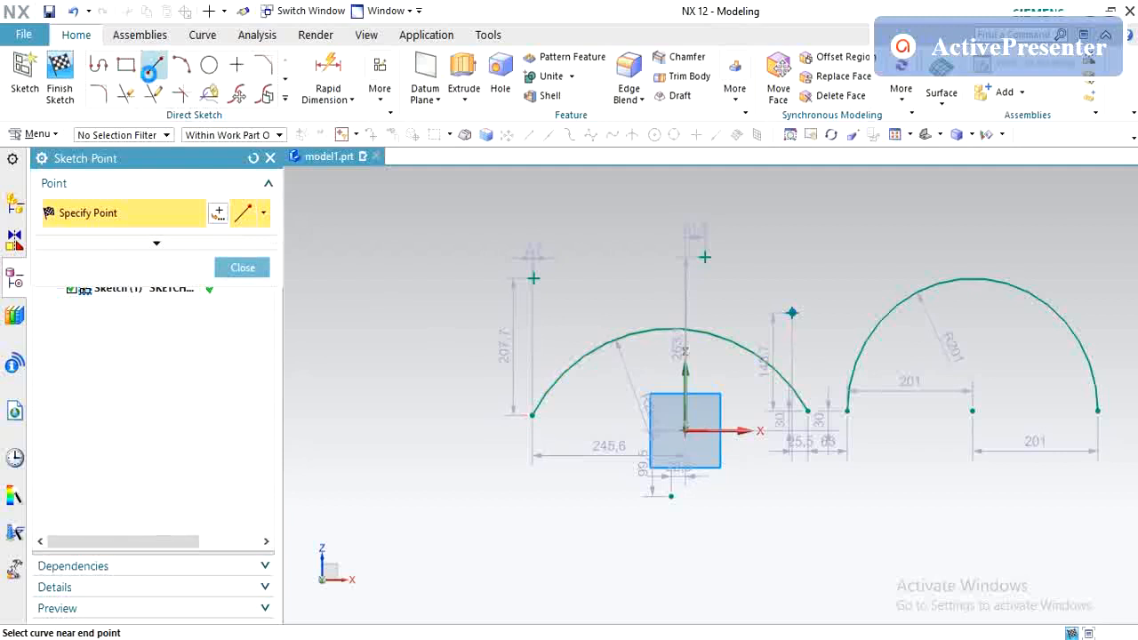
pyautogui.click(152, 68)
pyautogui.click(788, 271)
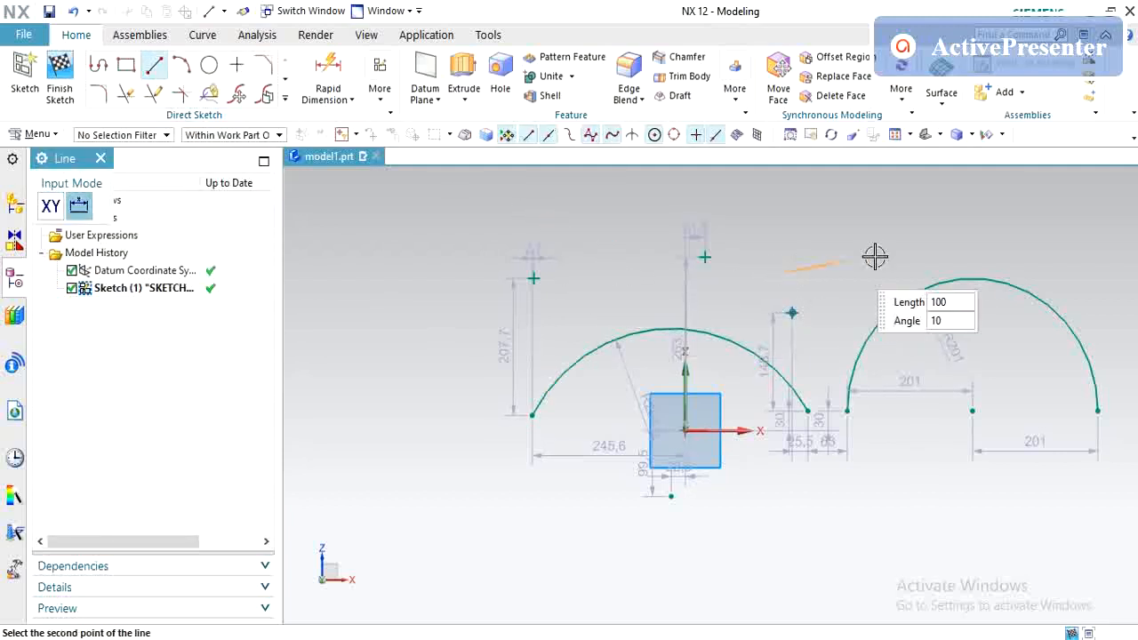
pyautogui.click(960, 270)
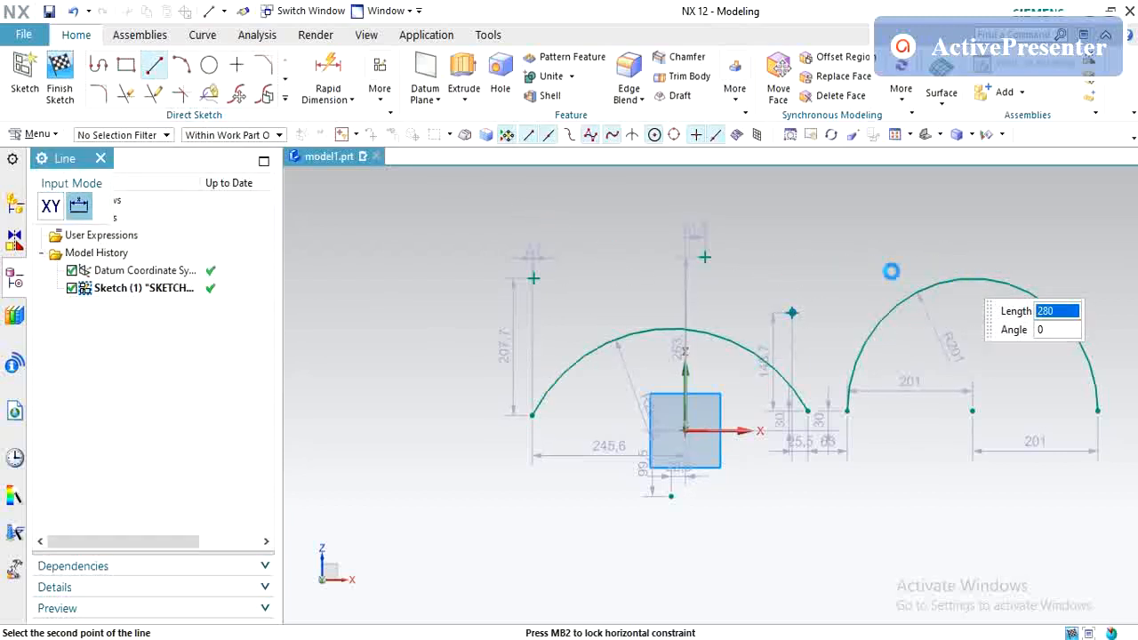
pyautogui.press('Escape')
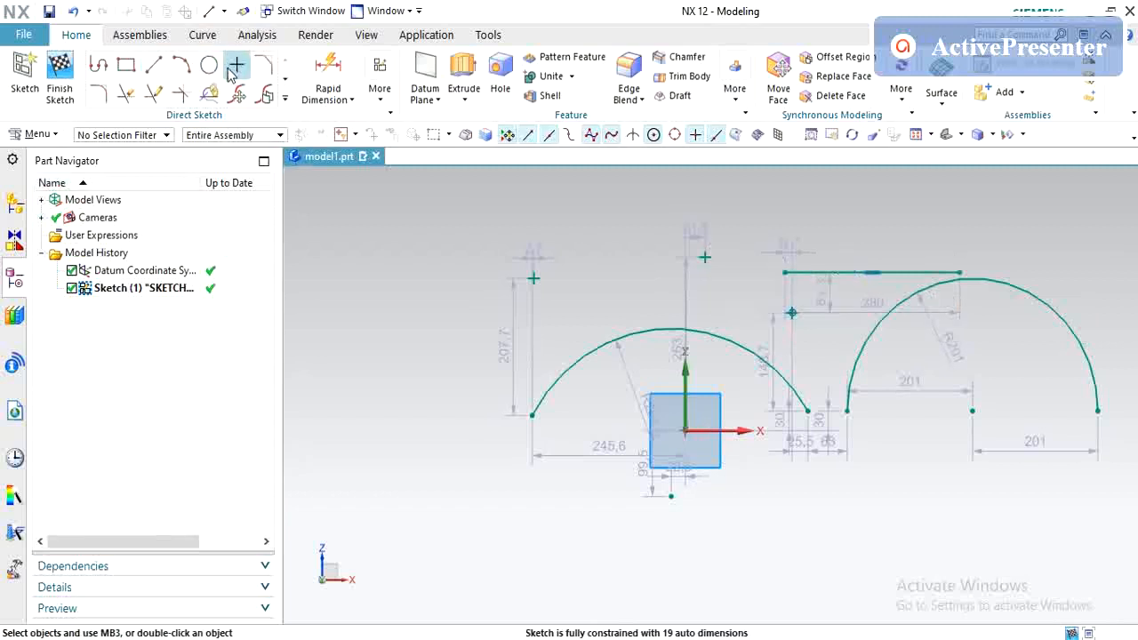
# Place a sketch point on the horizontal line's start point with the End Point method
pyautogui.click(230, 71)
pyautogui.click(263, 213)
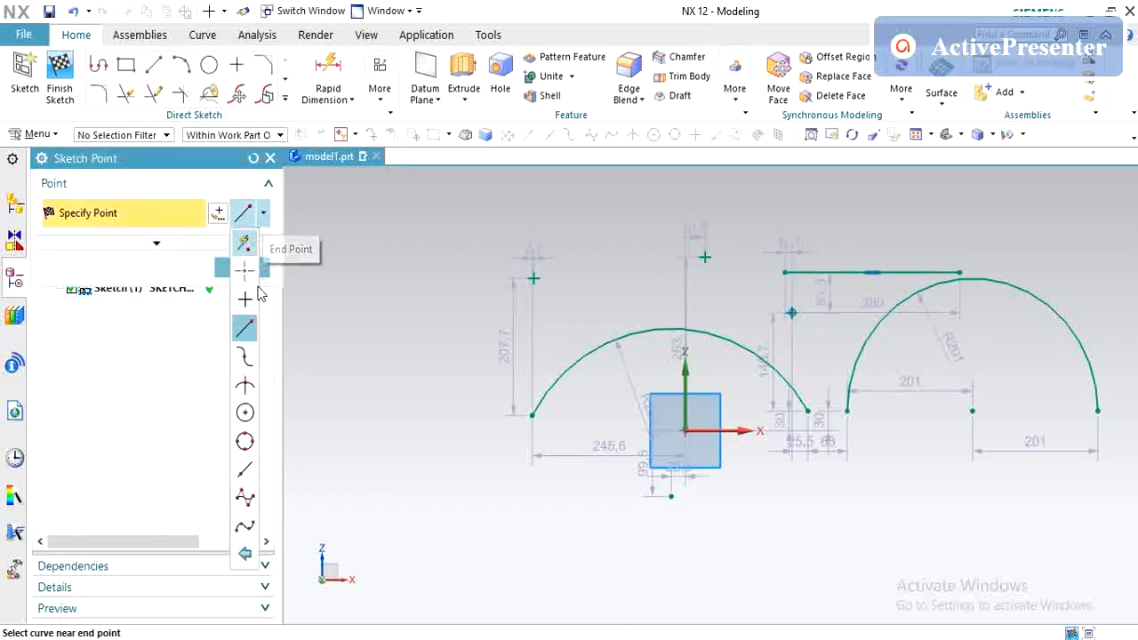
pyautogui.click(246, 327)
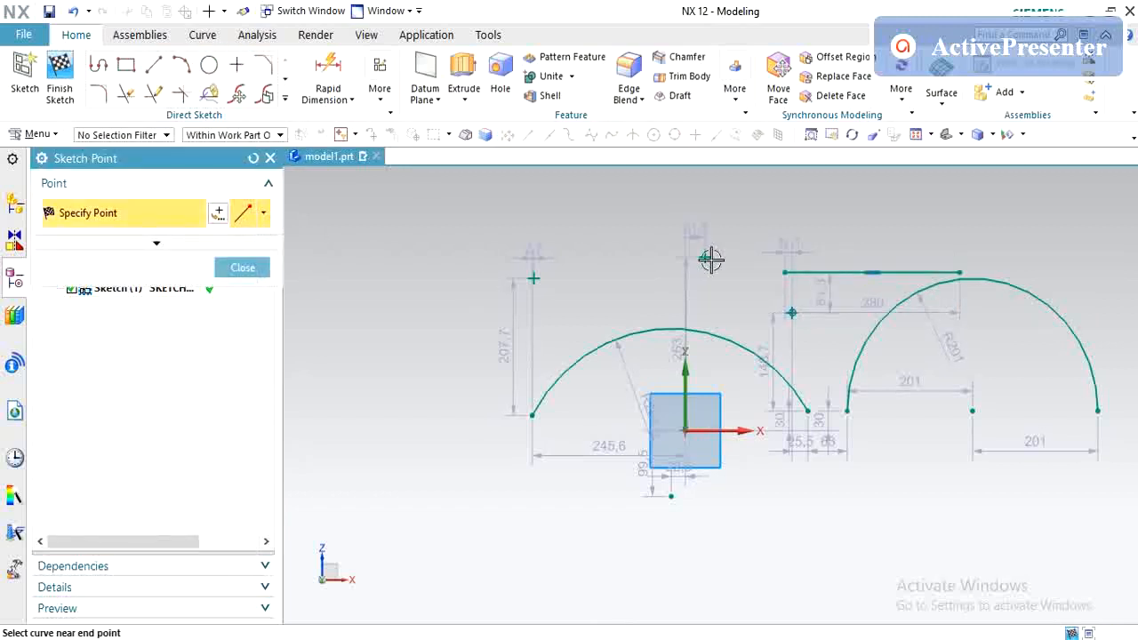
pyautogui.click(786, 271)
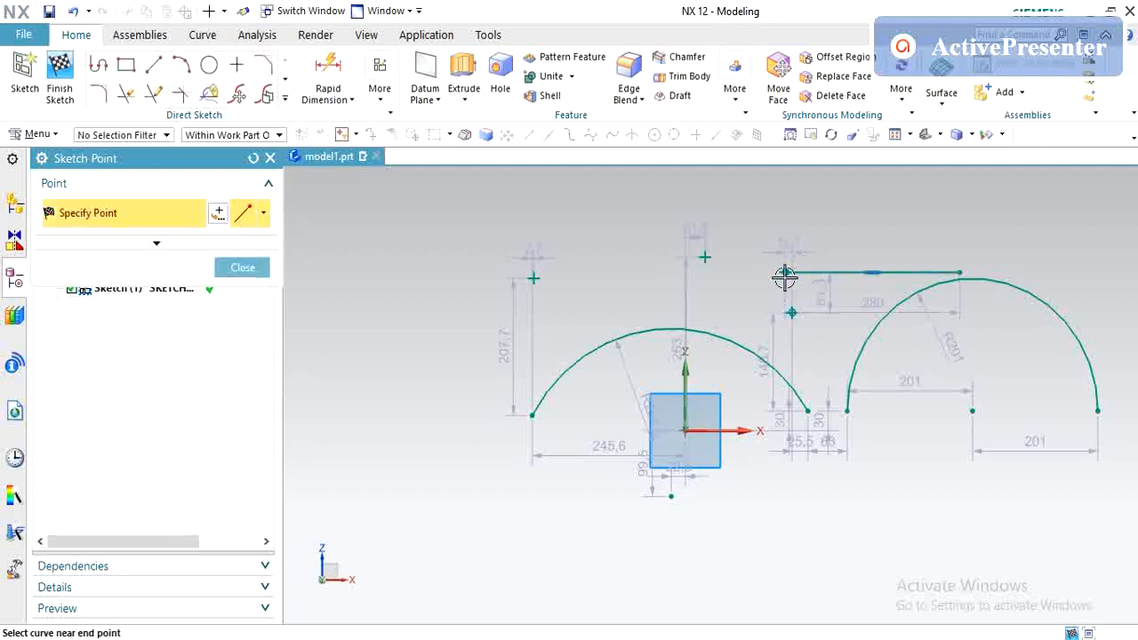
# Place control-point sketch points at the midpoint and the negative X end of the first arc
pyautogui.click(264, 214)
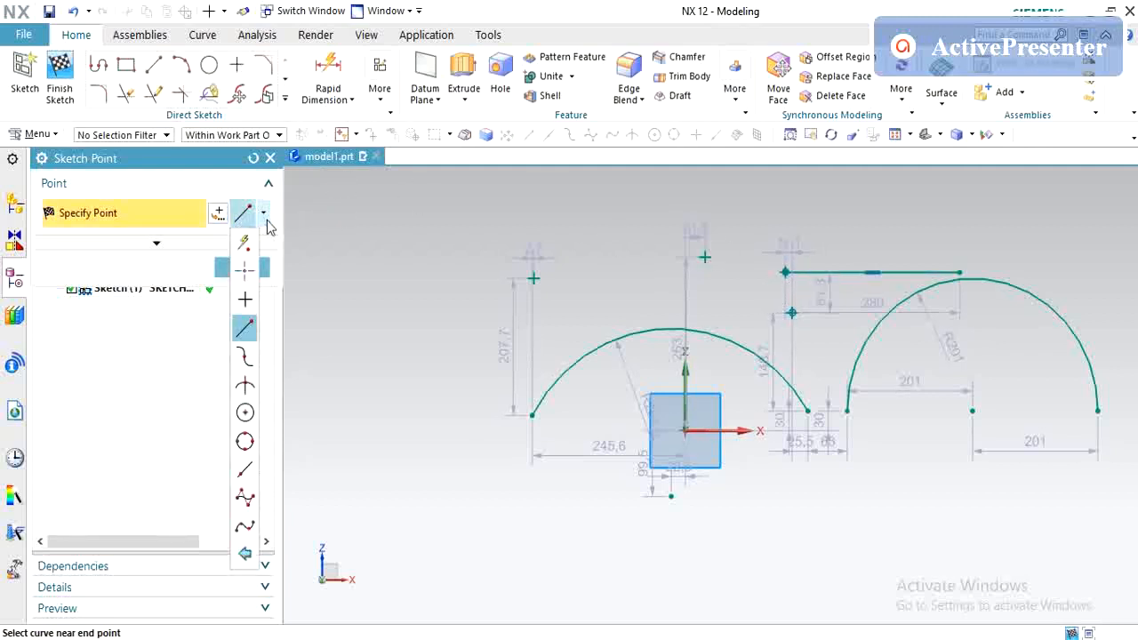
pyautogui.click(245, 358)
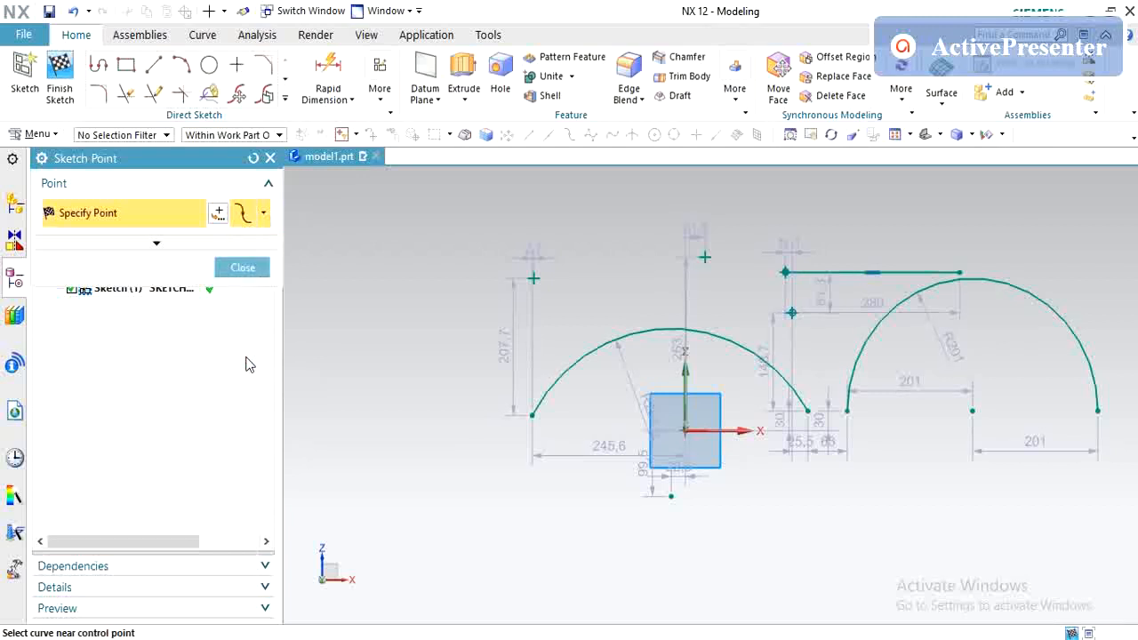
pyautogui.click(669, 328)
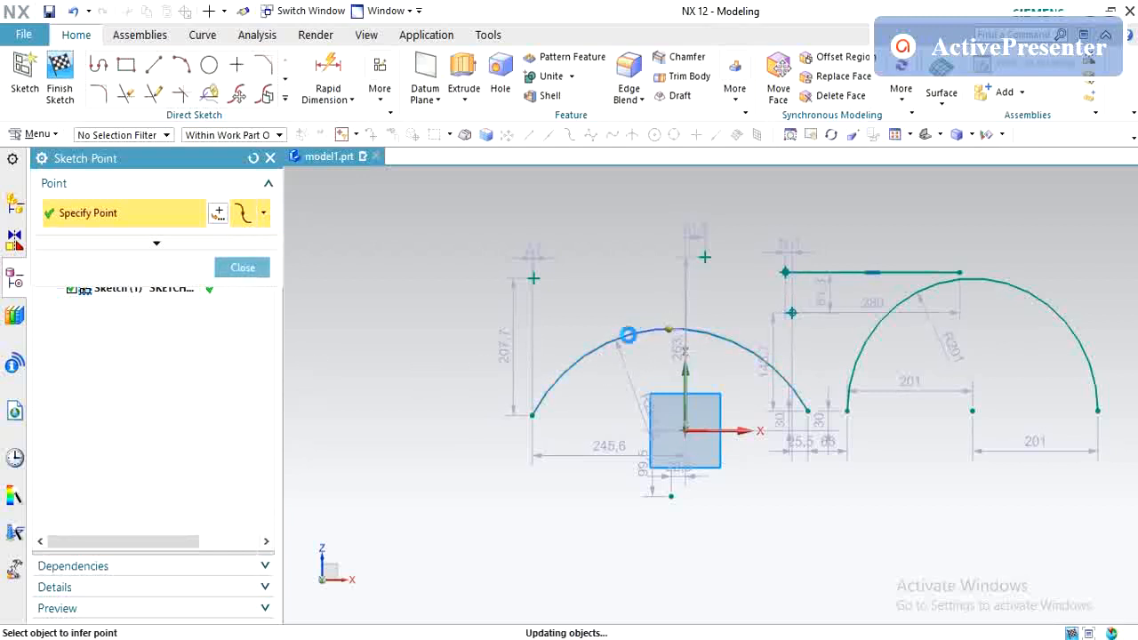
pyautogui.click(565, 371)
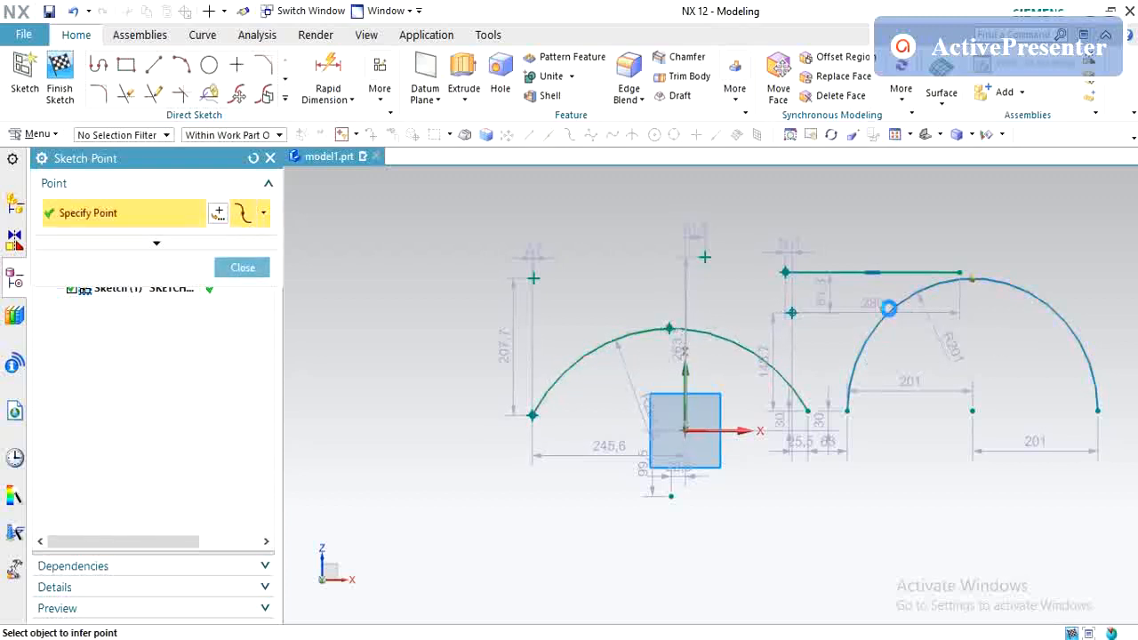
# Place control-point sketch points at the midpoint and both ends of the second arc
pyautogui.click(891, 308)
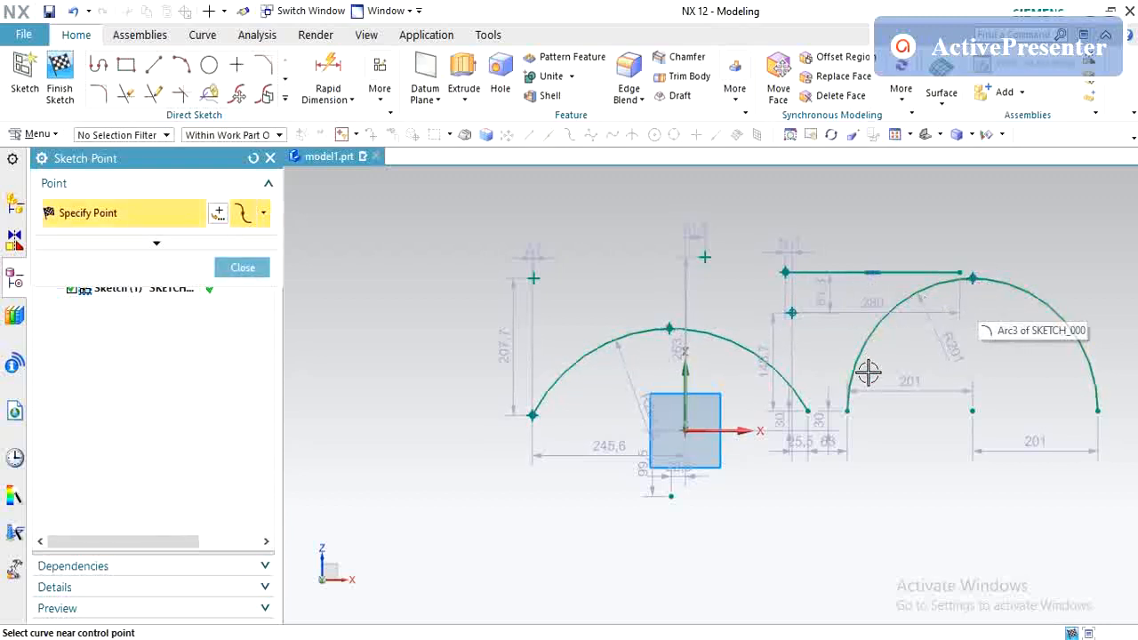
pyautogui.click(869, 338)
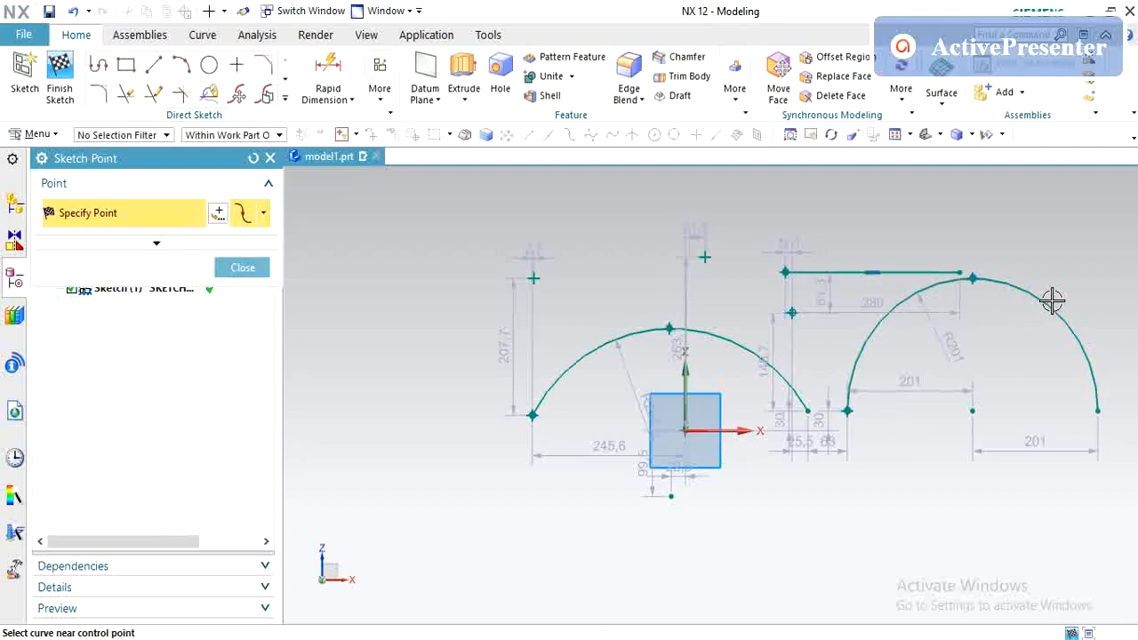
pyautogui.click(1092, 377)
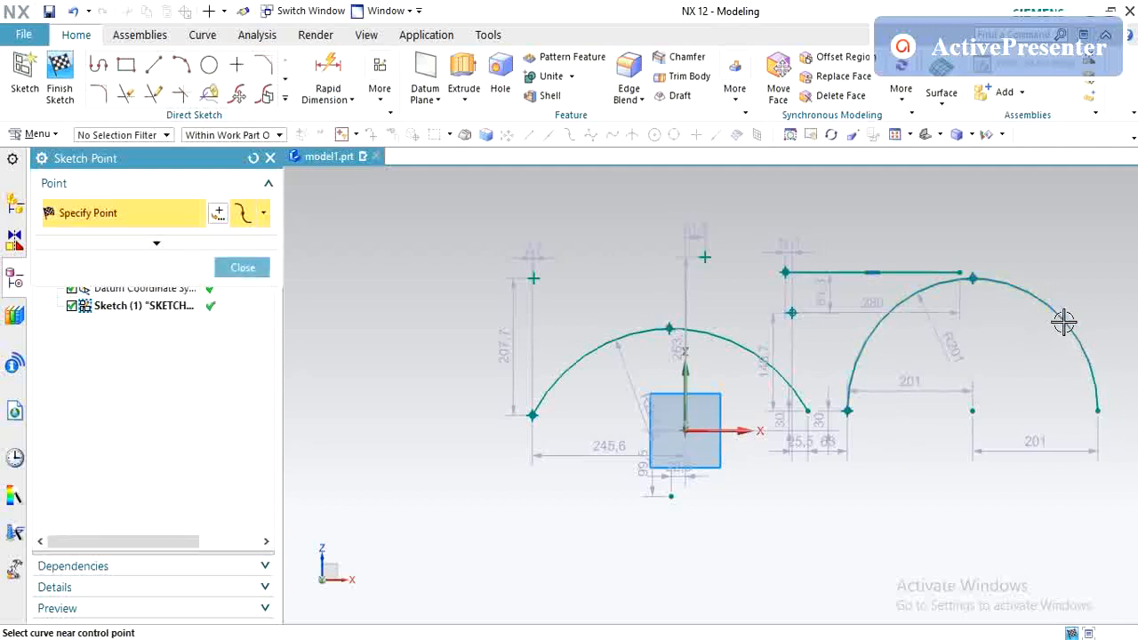
pyautogui.click(1096, 410)
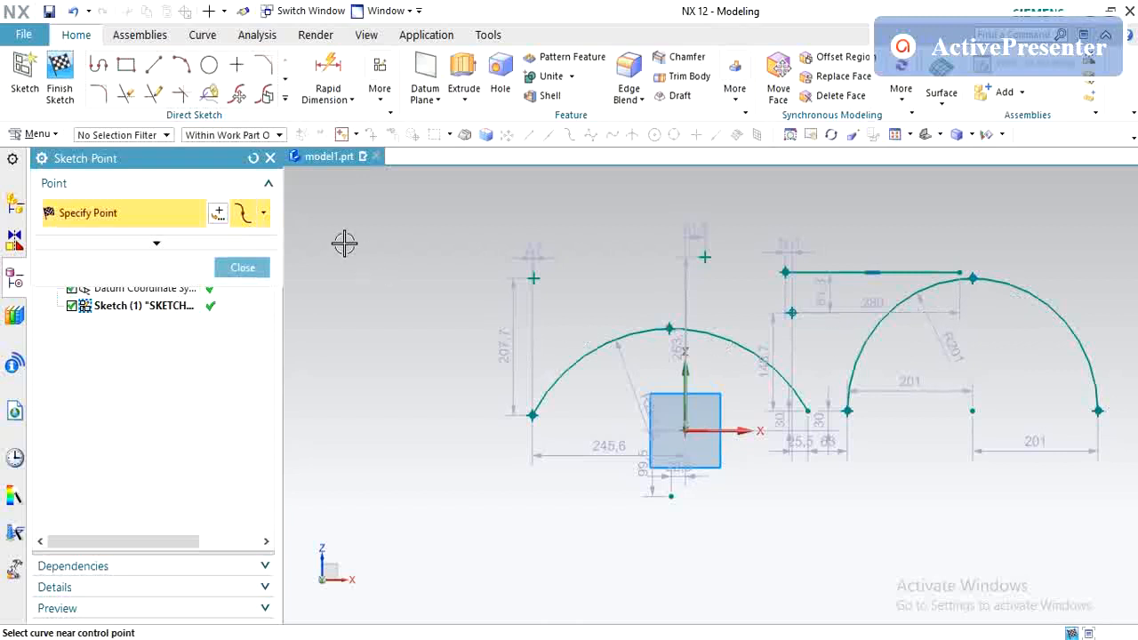
# Move the horizontal 280 mm line down to about 30 mm below the third point, so that it crosses the second arc
pyautogui.click(264, 213)
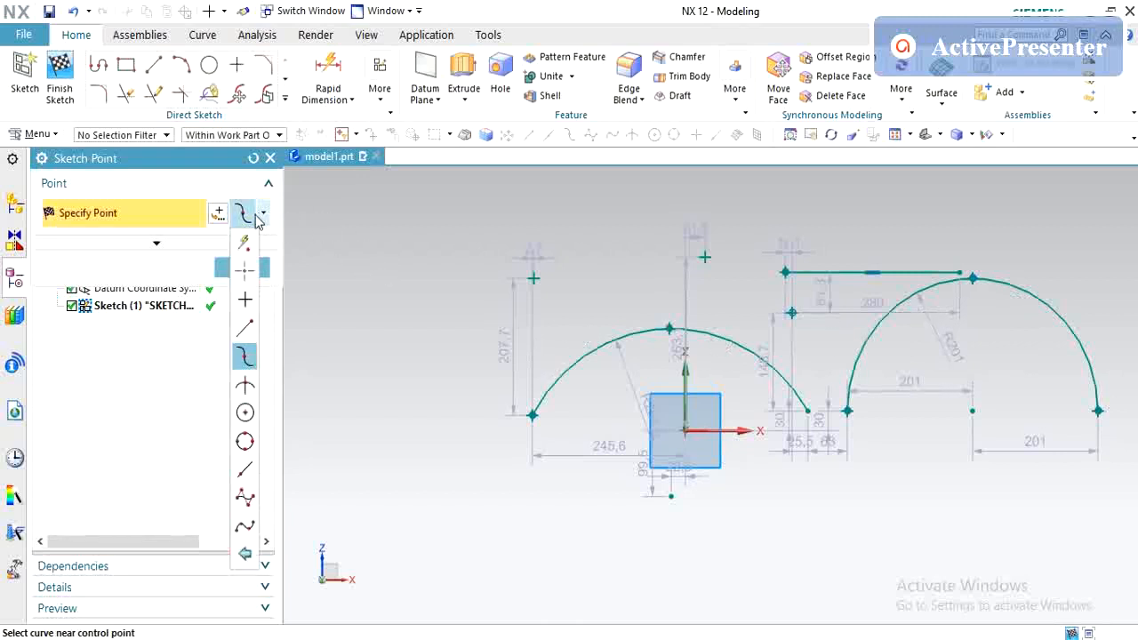
pyautogui.click(245, 386)
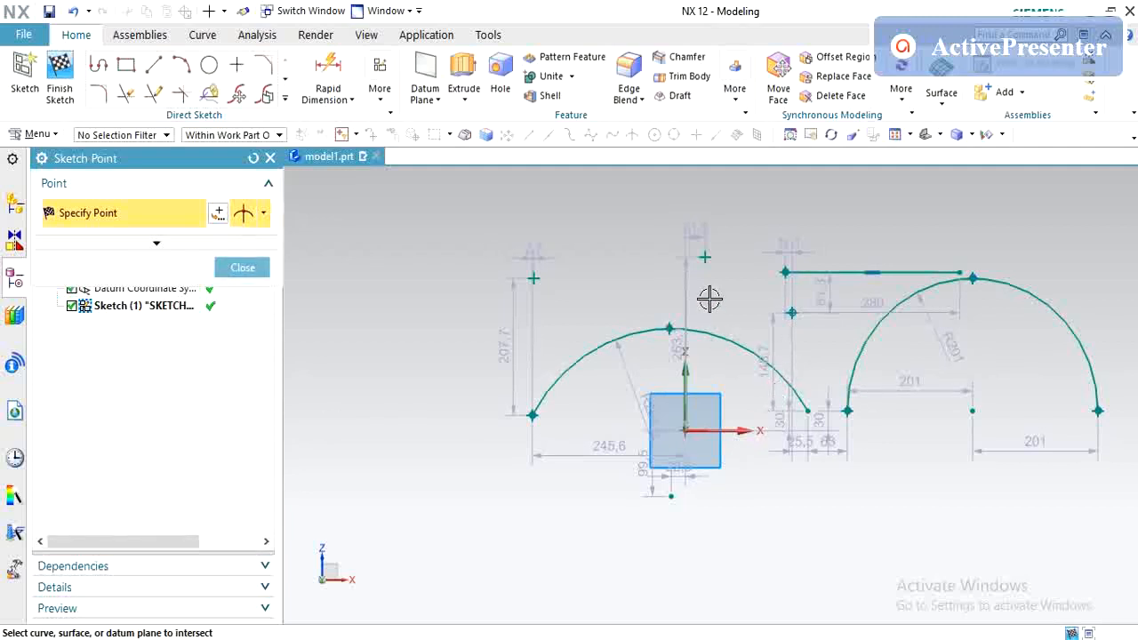
pyautogui.press('Escape')
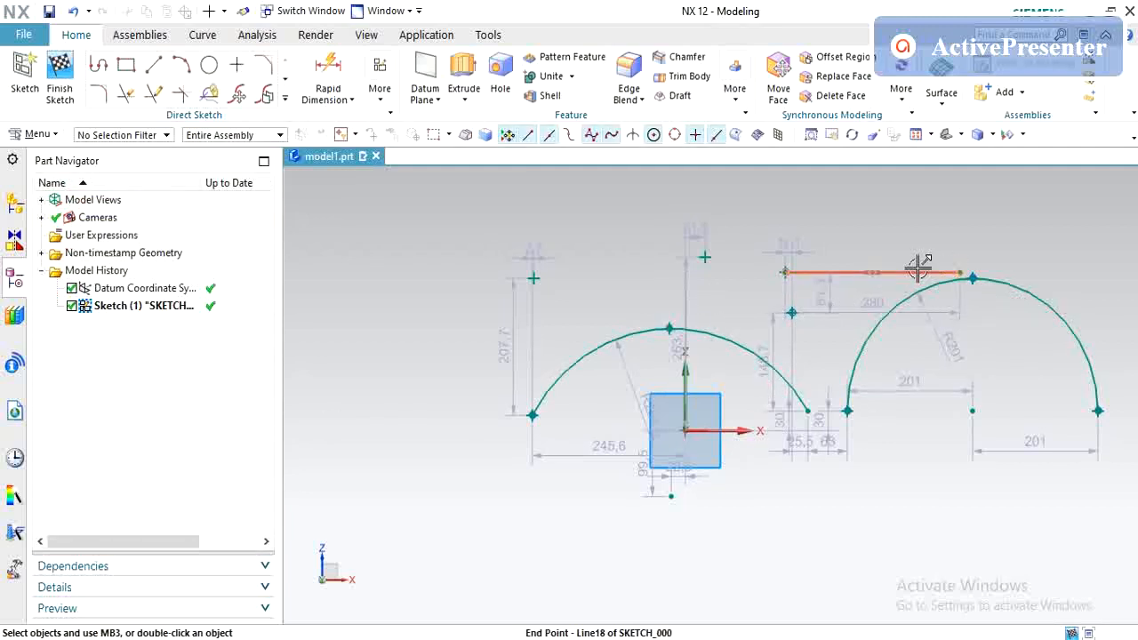
pyautogui.moveTo(901, 273); pyautogui.dragTo(909, 334)
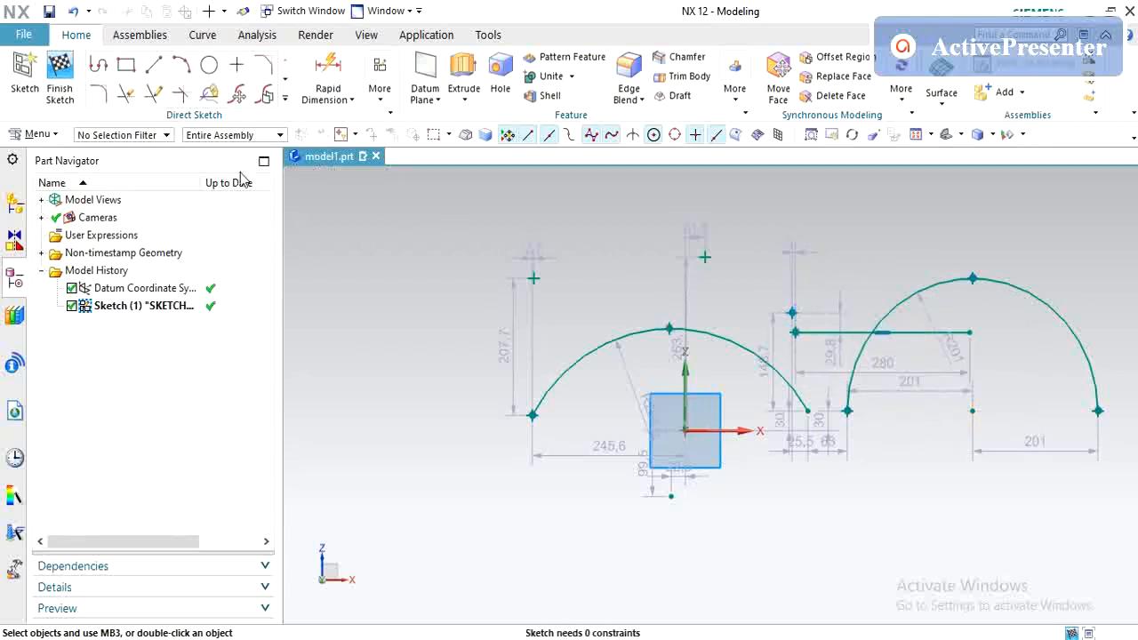
# Place a sketch point where the second arc crosses the horizontal line, using the Intersection Point method
pyautogui.click(235, 67)
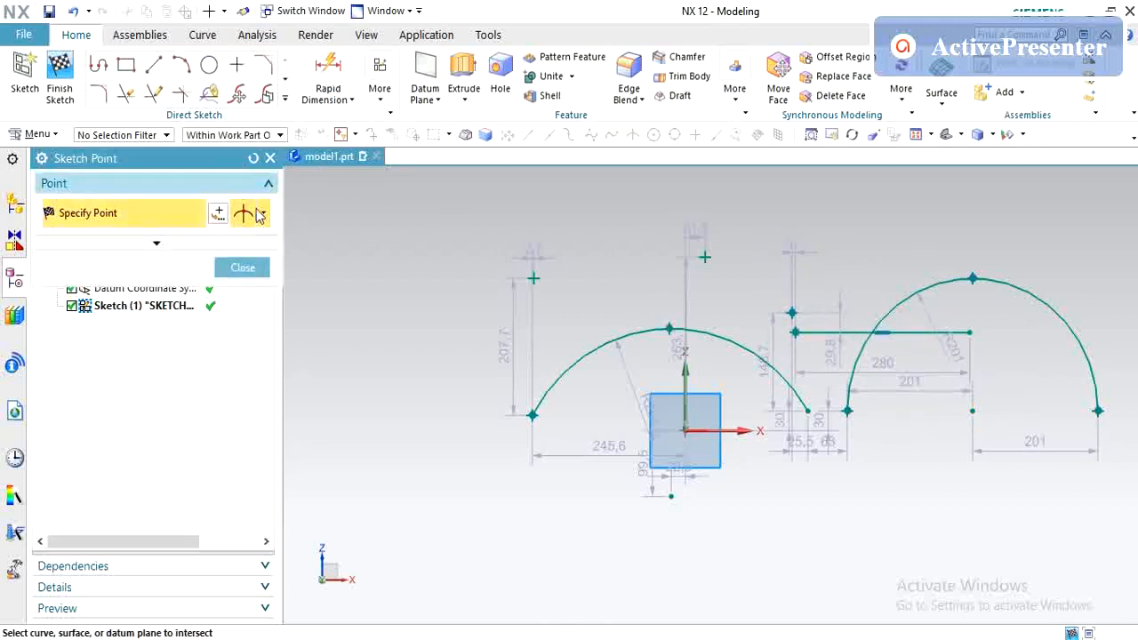
pyautogui.click(263, 213)
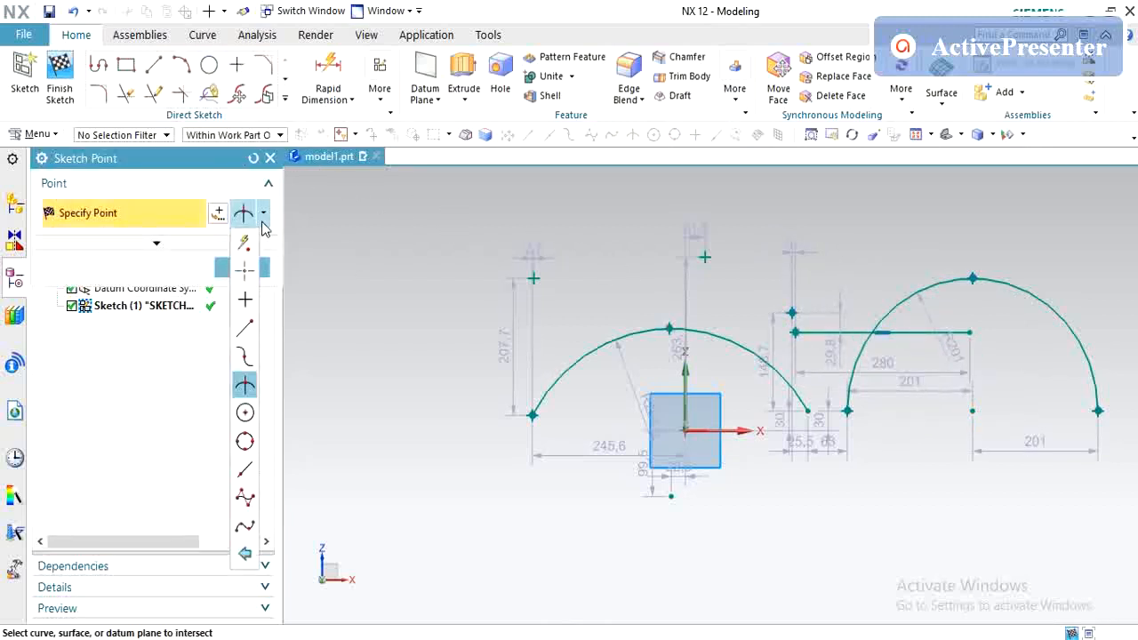
pyautogui.click(246, 388)
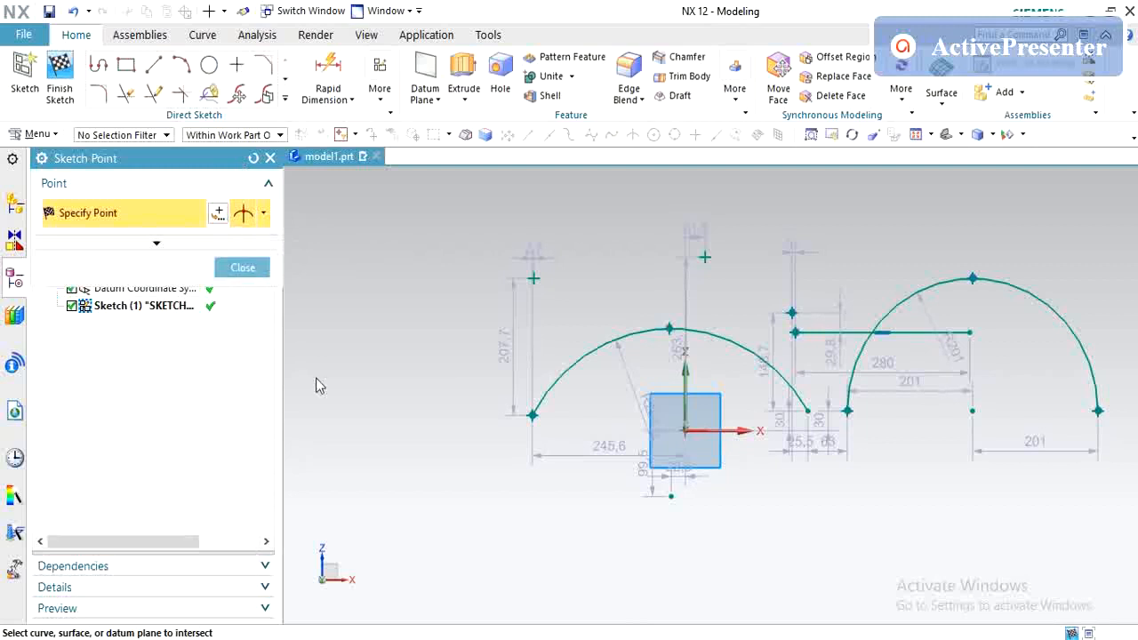
pyautogui.click(896, 303)
pyautogui.click(873, 332)
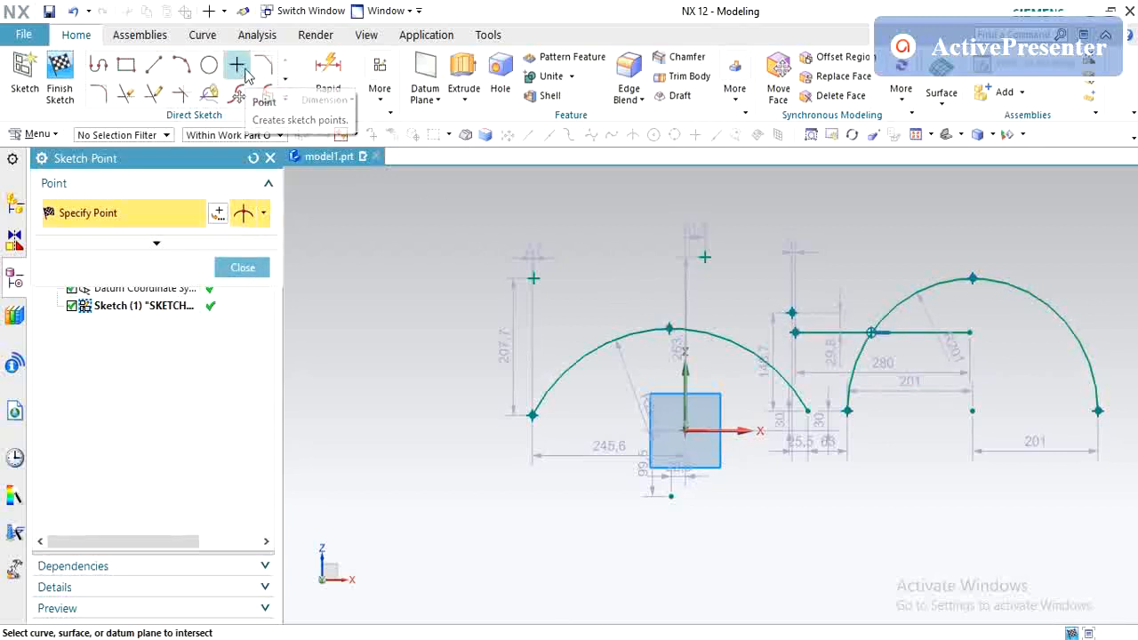
# Place a sketch point at the first arc's center with the arc center method
pyautogui.click(237, 67)
pyautogui.click(263, 216)
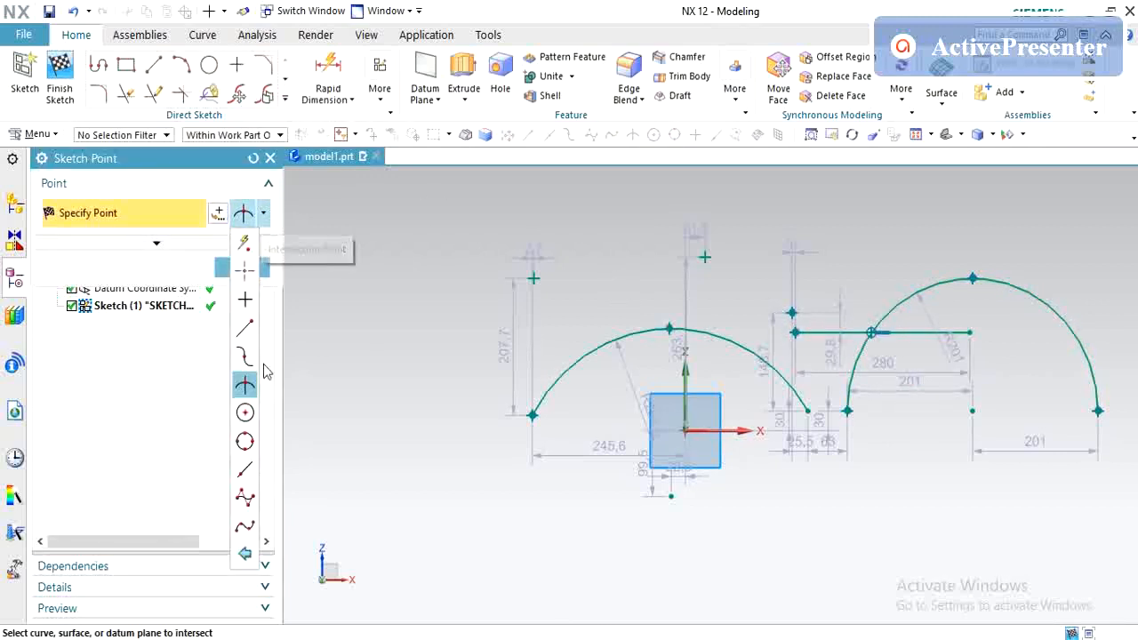
pyautogui.click(245, 413)
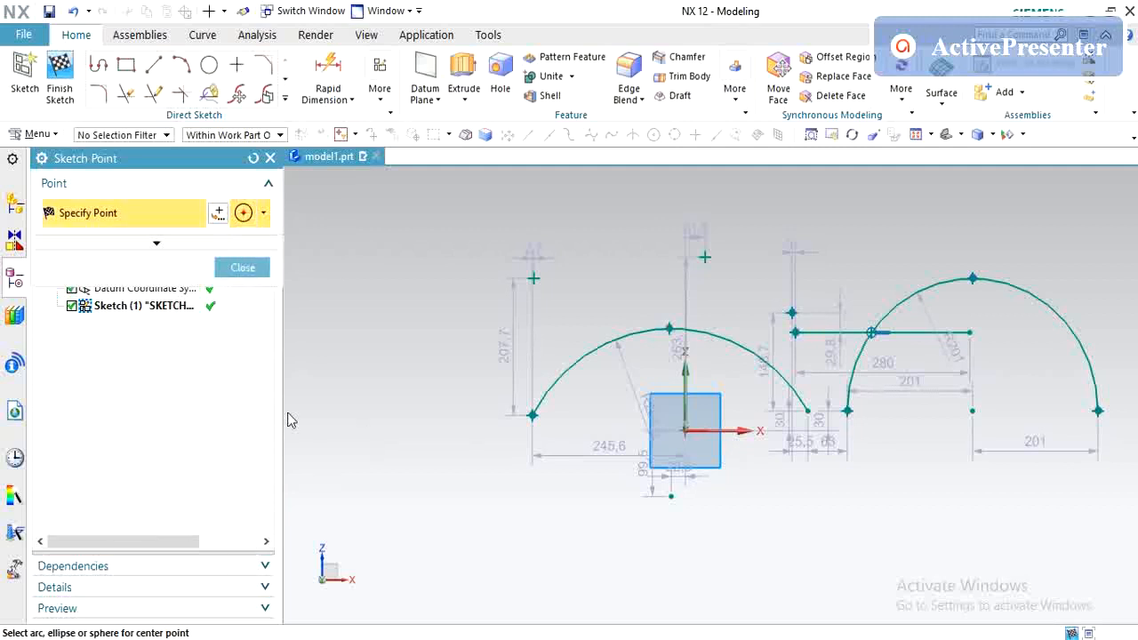
pyautogui.click(641, 331)
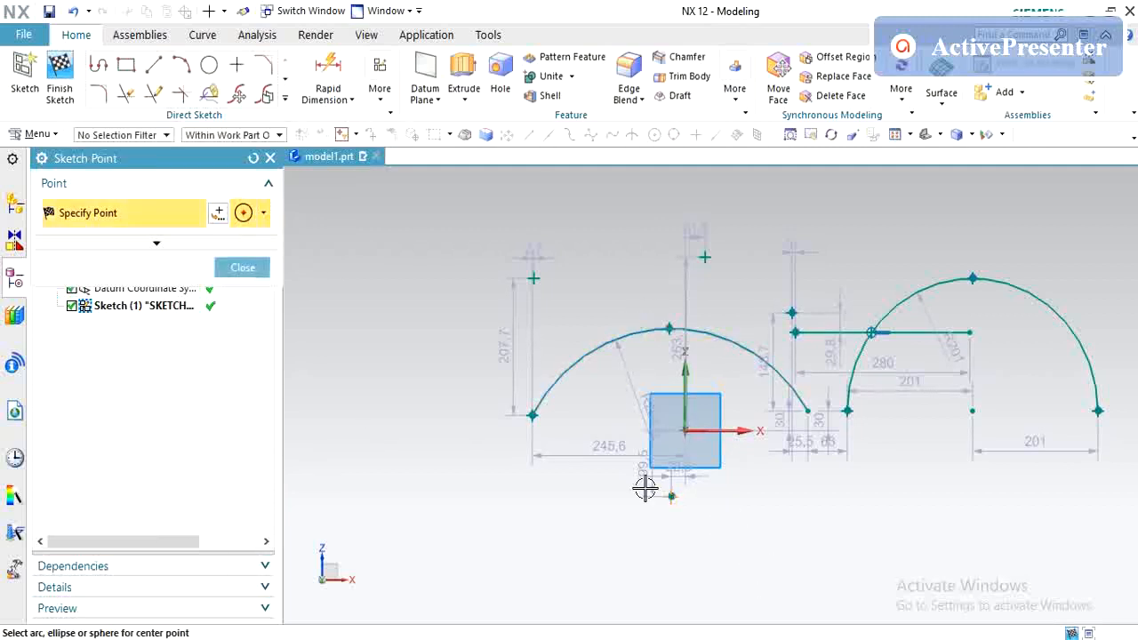
# Place sketch points at the upper quadrant of the first arc and of the second arc, using the Quadrant Point method
pyautogui.click(237, 64)
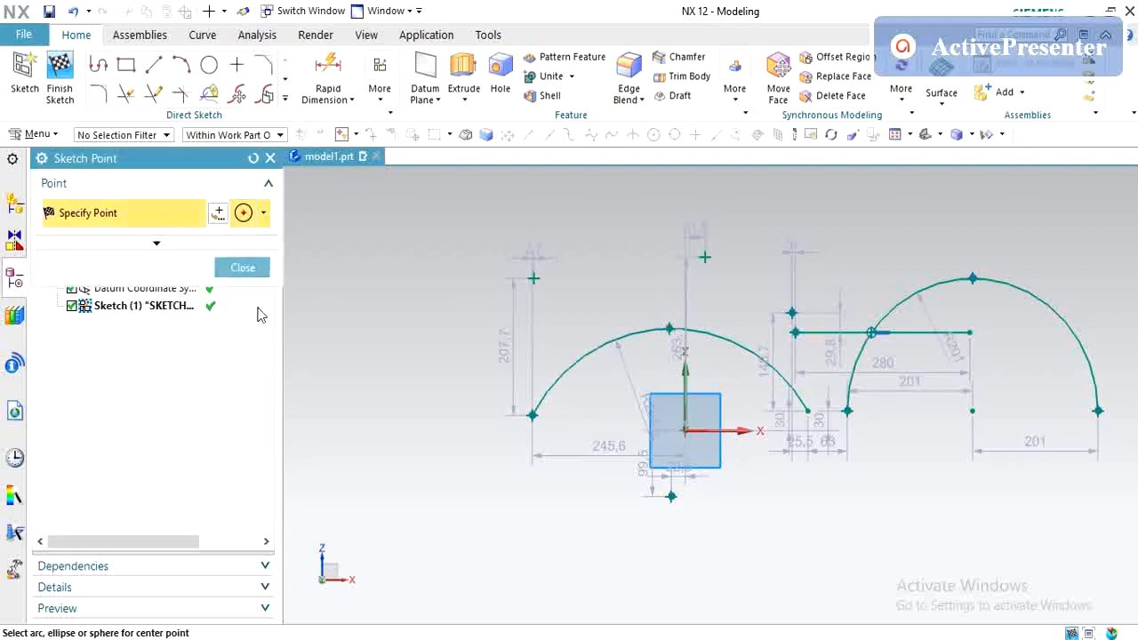
pyautogui.click(263, 214)
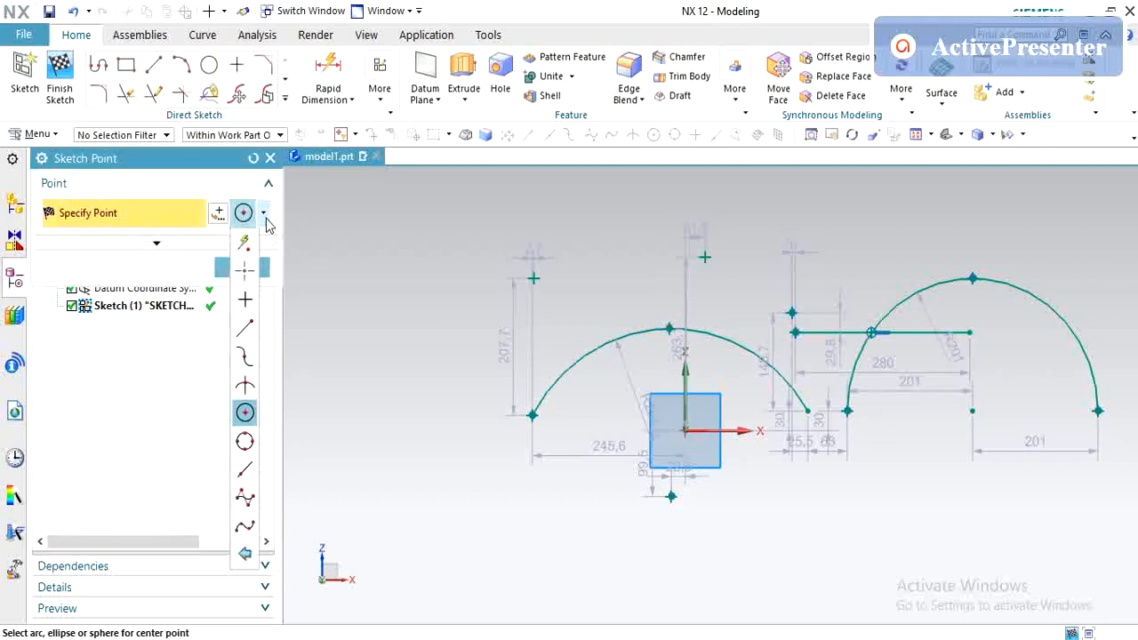
pyautogui.click(244, 442)
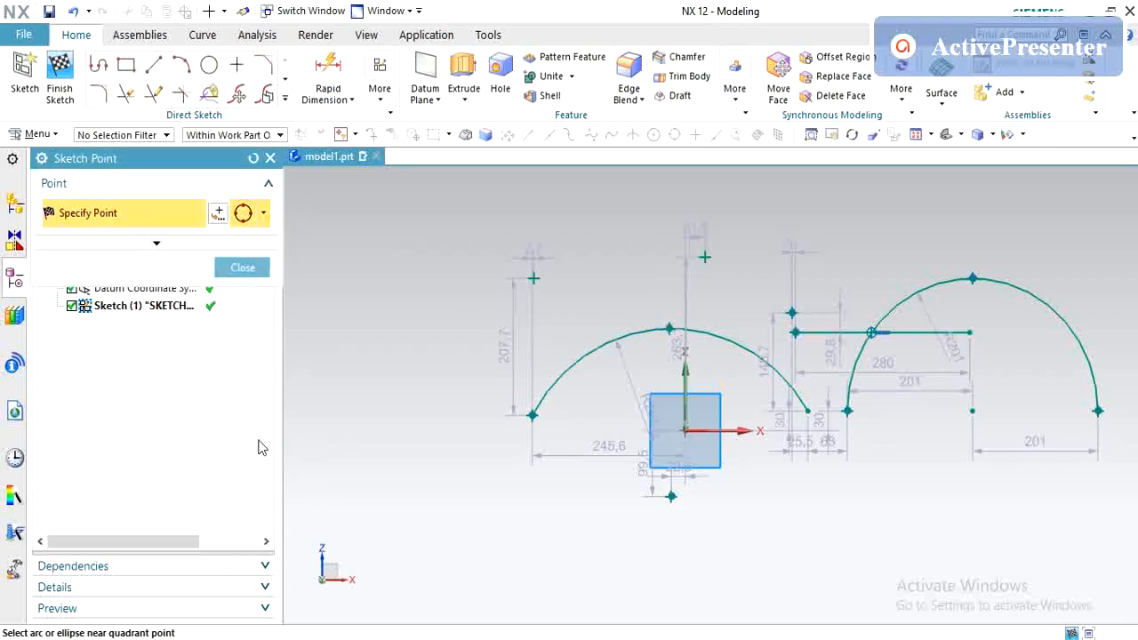
pyautogui.click(589, 355)
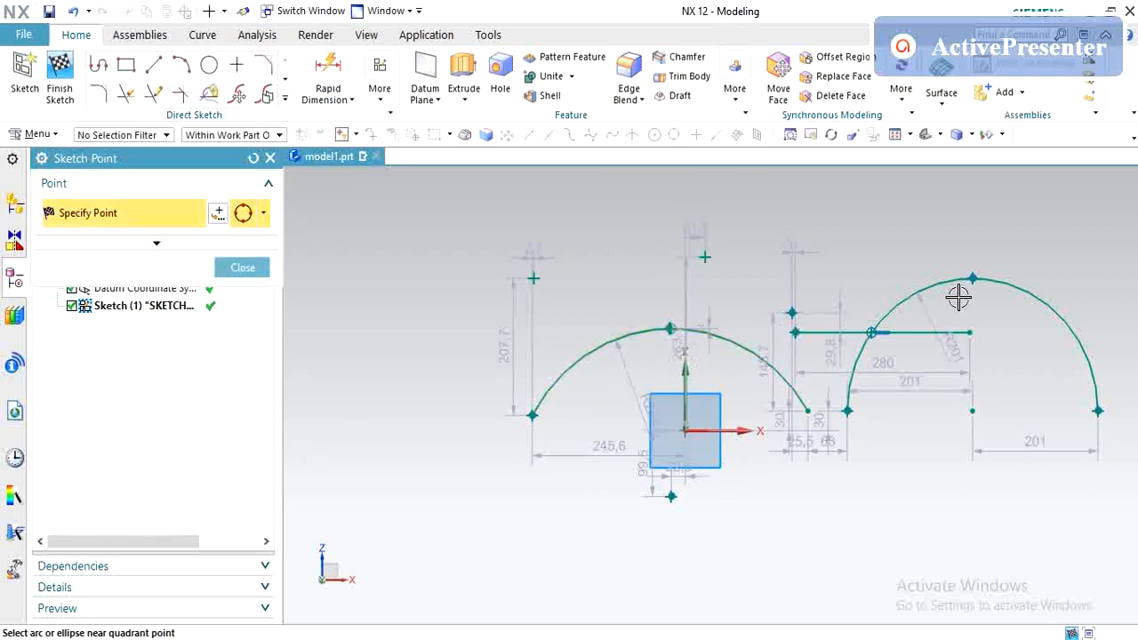
pyautogui.click(930, 294)
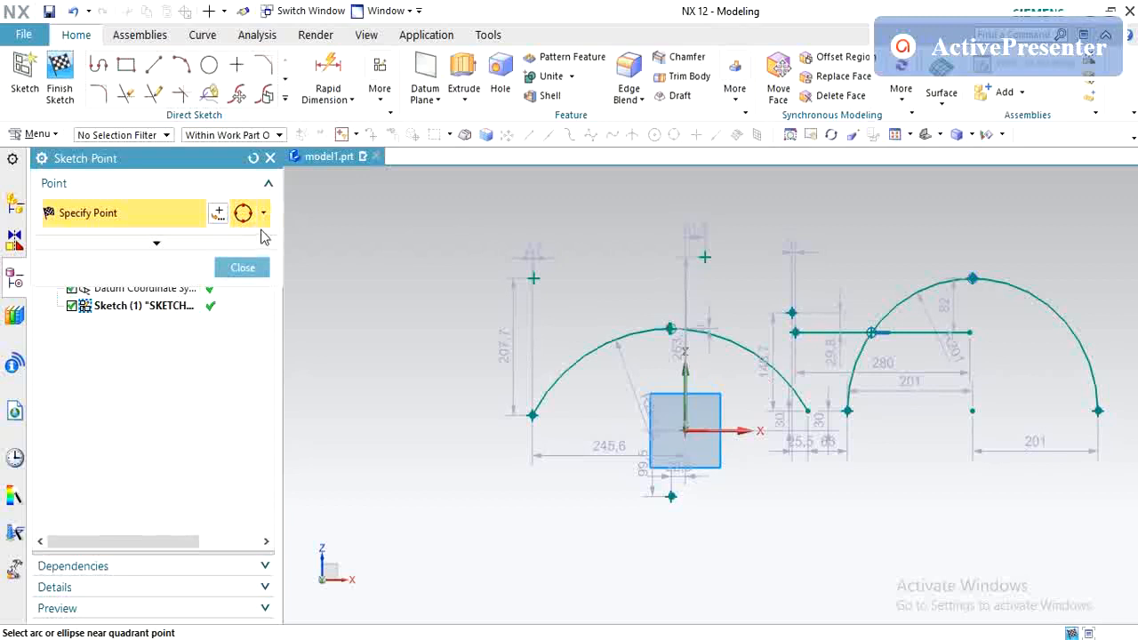
# Place a sketch point on the first arc about 70 mm horizontally from its left end, using the Point on Curve/Edge method
pyautogui.click(263, 213)
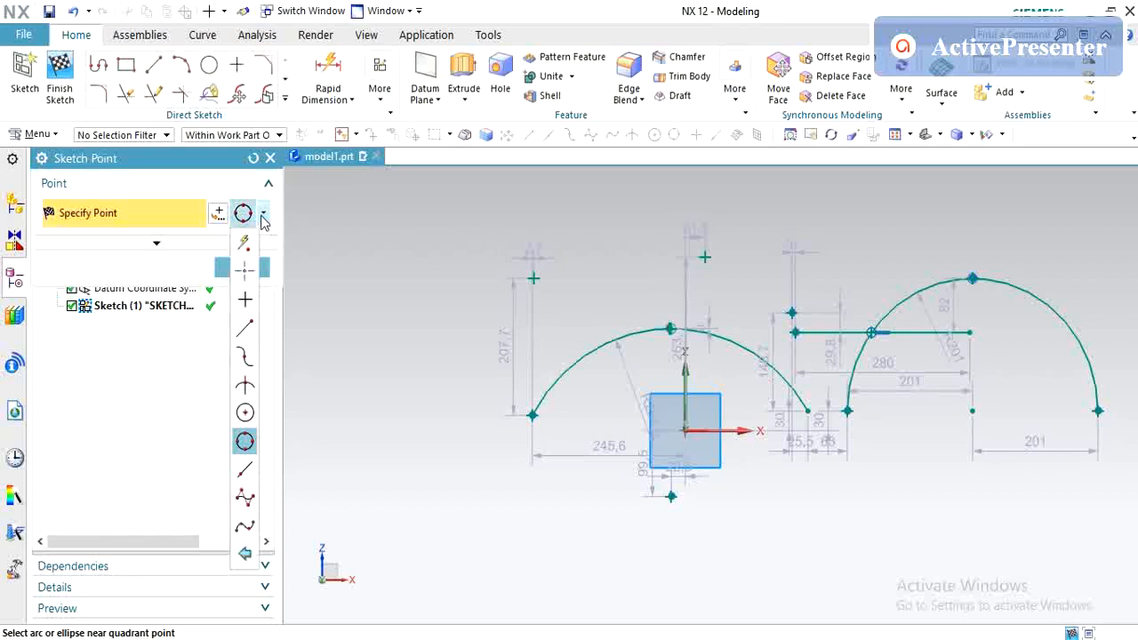
pyautogui.click(245, 474)
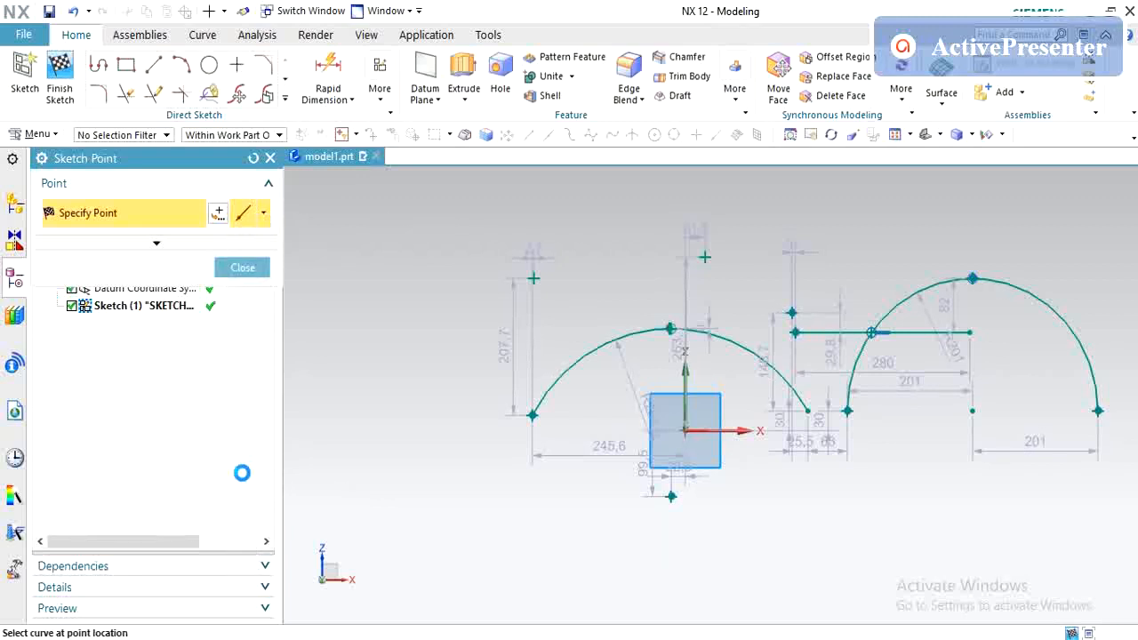
pyautogui.click(578, 364)
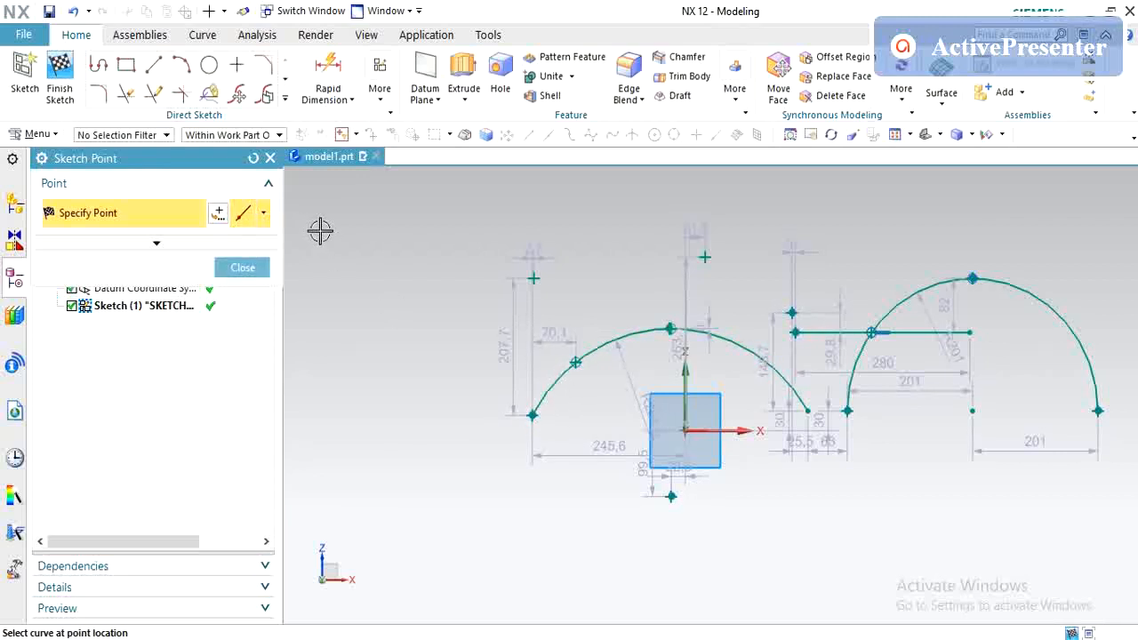
pyautogui.click(263, 214)
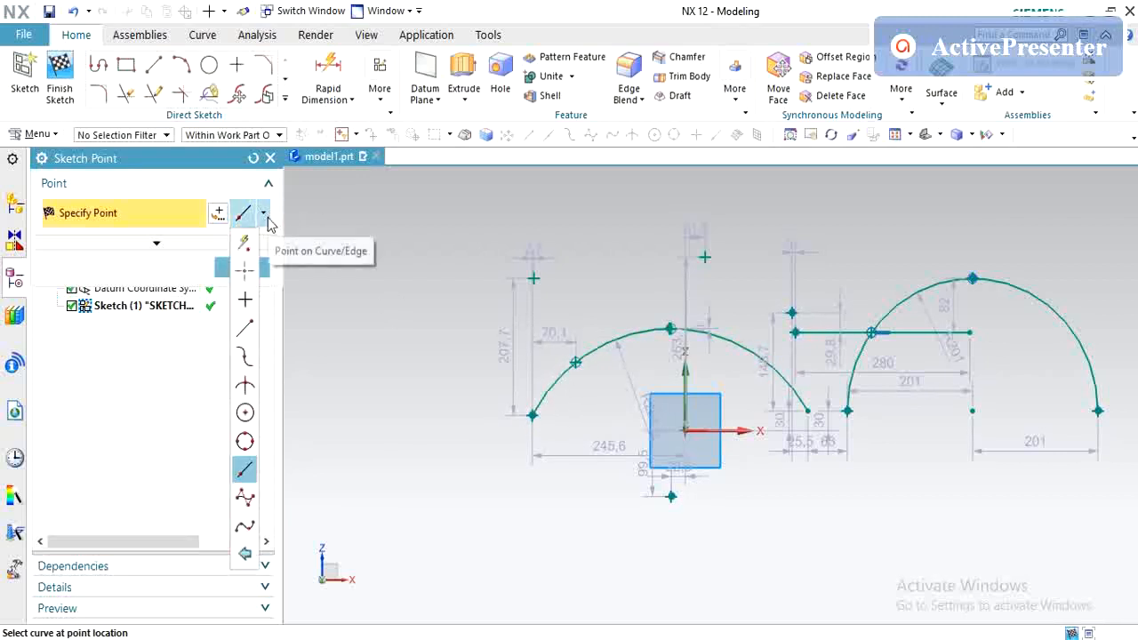
pyautogui.click(246, 499)
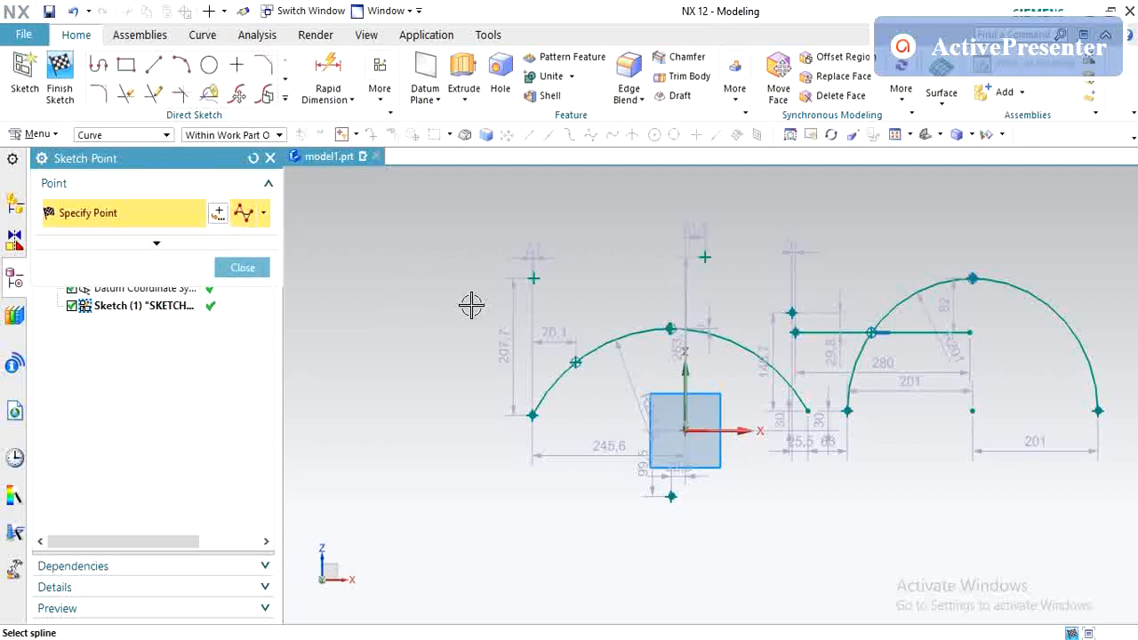
pyautogui.click(263, 214)
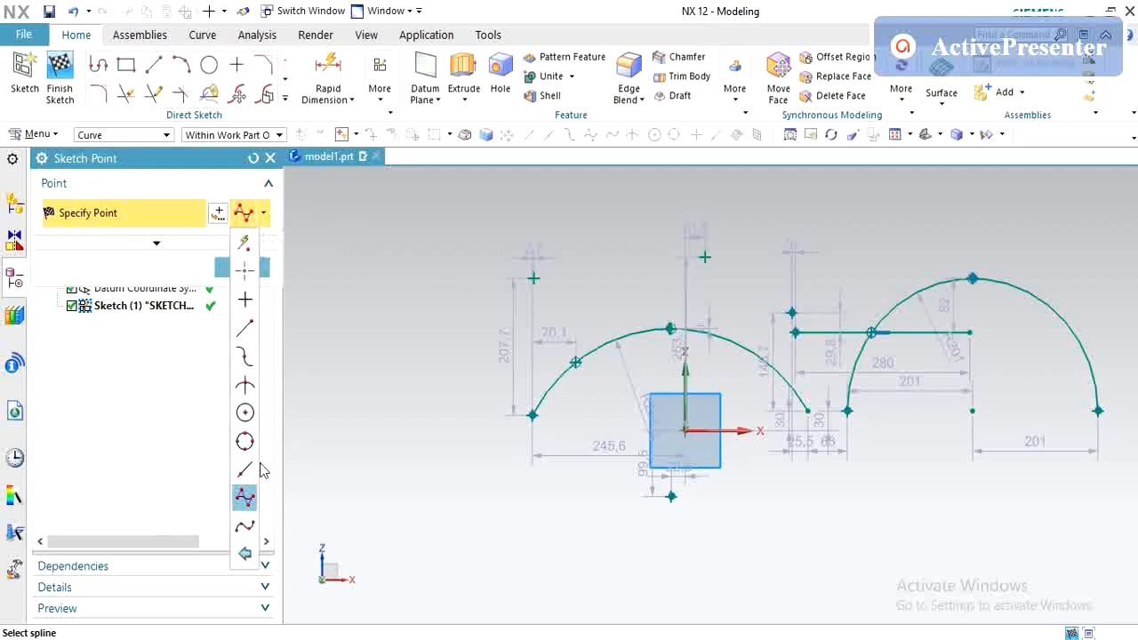
pyautogui.click(246, 528)
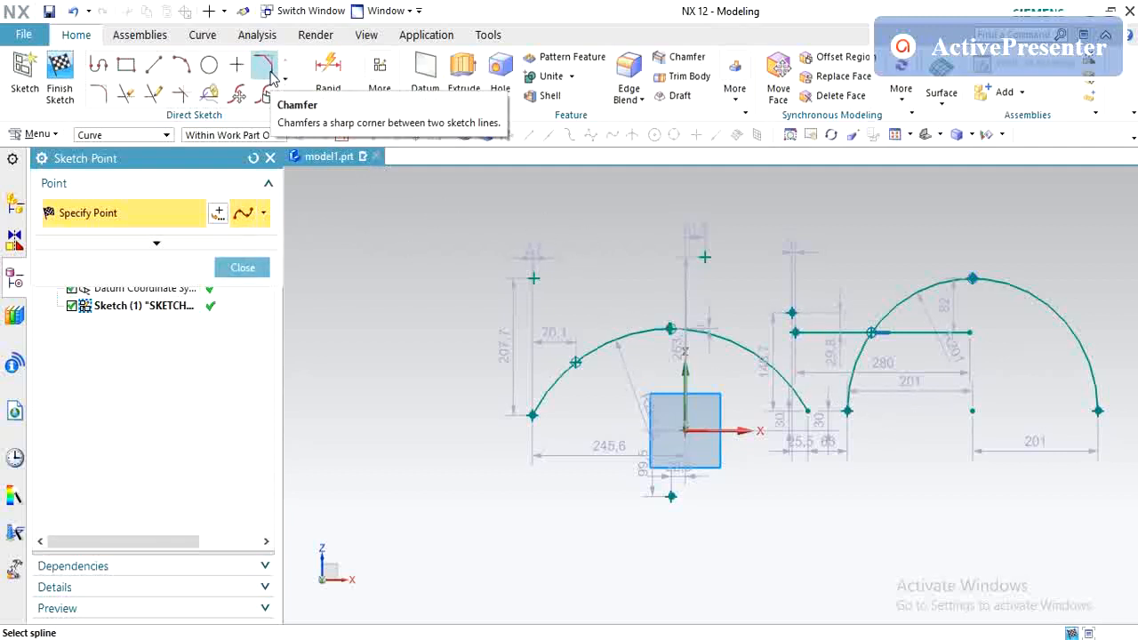
pyautogui.press('Escape')
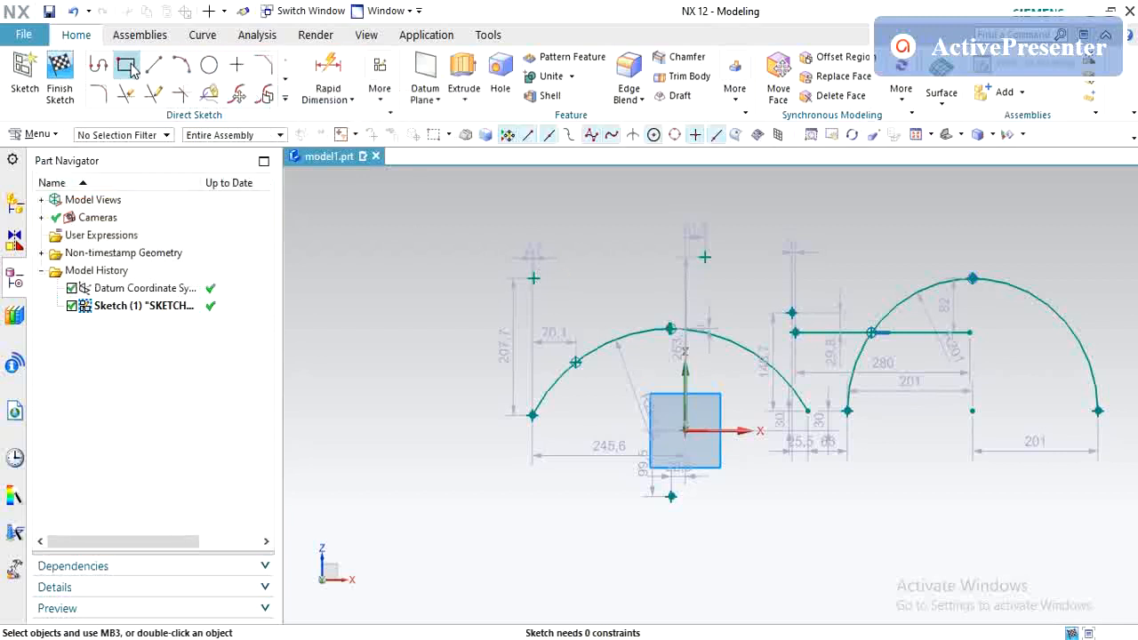
# Draw a 160 by 180 mm rectangle by two opposite corners in the free area left of the first arc
pyautogui.click(126, 64)
pyautogui.click(333, 256)
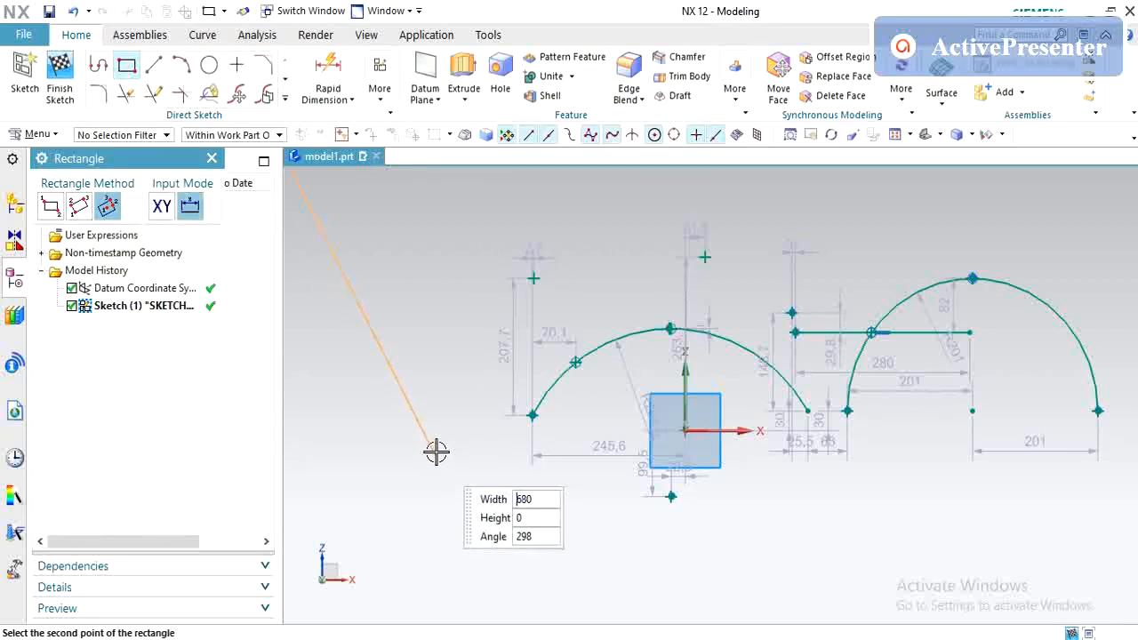
pyautogui.press('Escape')
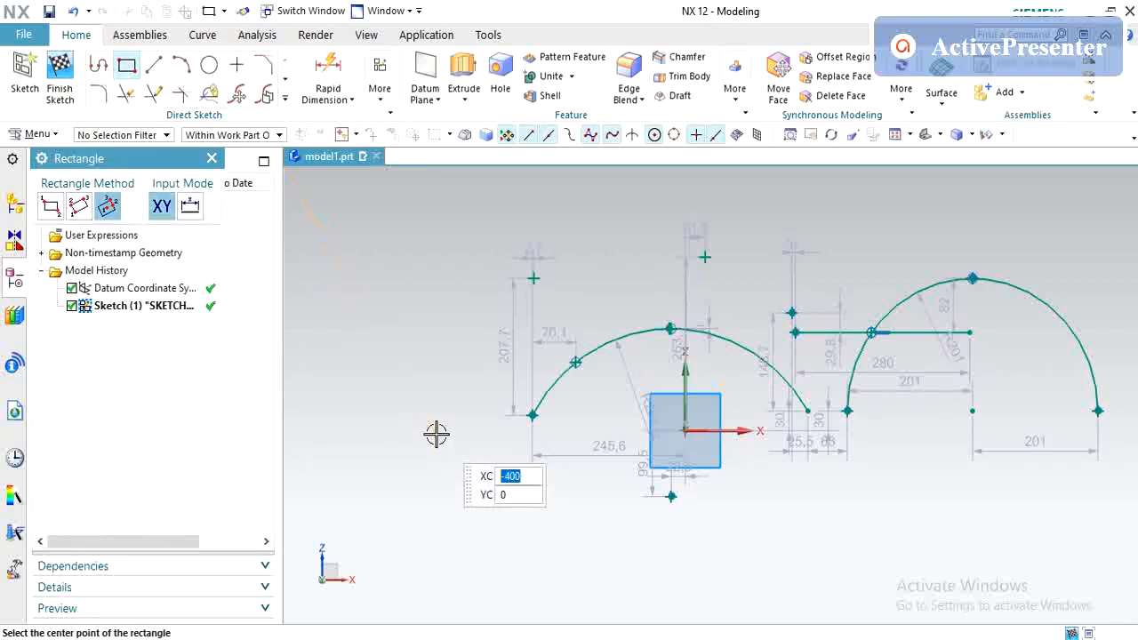
pyautogui.click(51, 206)
pyautogui.click(380, 391)
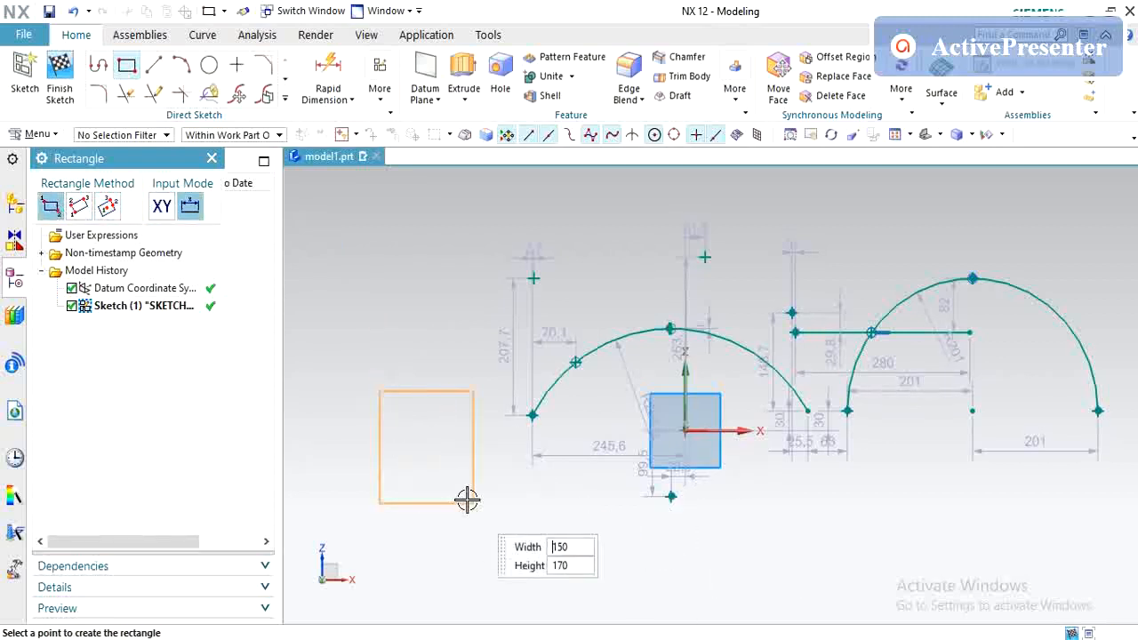
pyautogui.click(478, 513)
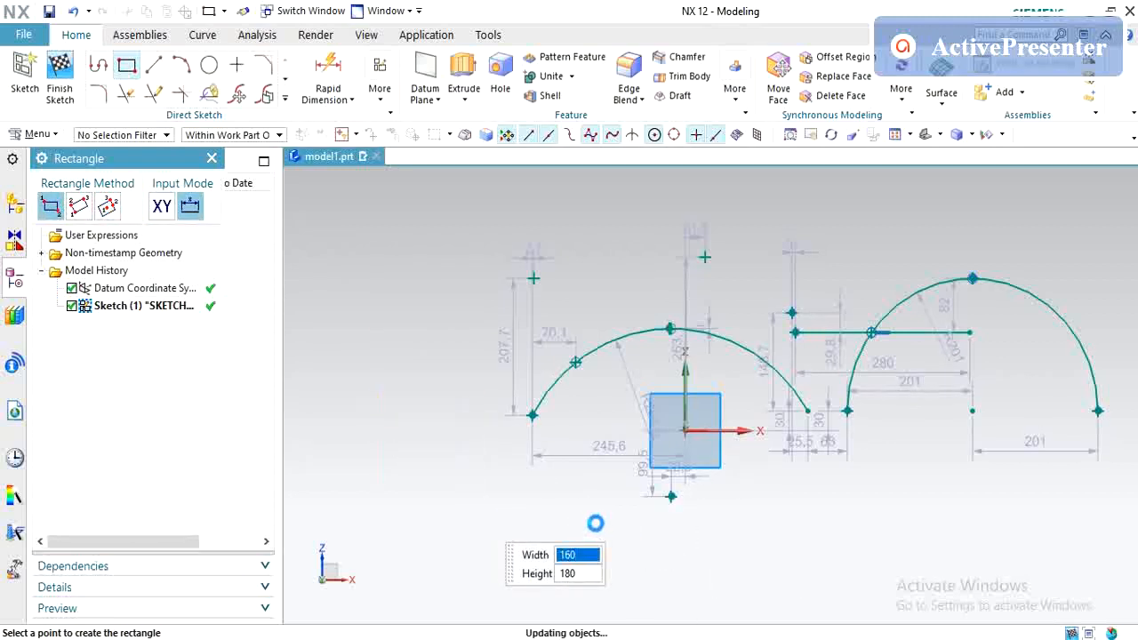
pyautogui.press('Escape')
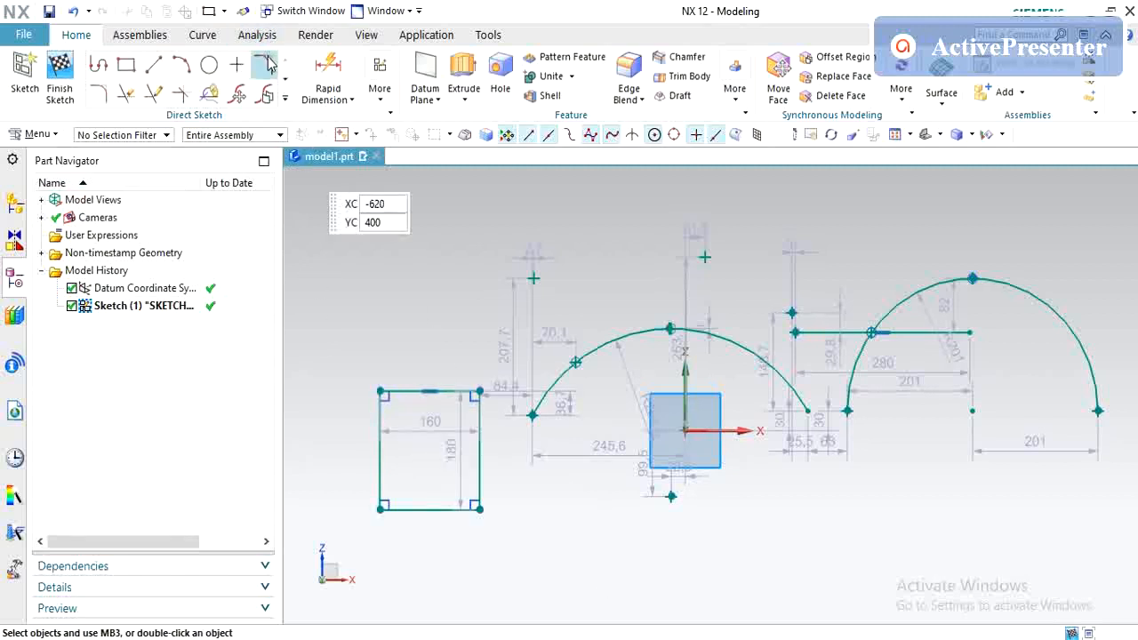
# Chamfer the rectangle's upper-right corner with an asymmetric chamfer of 50 by 50 mm, trimming the input lines
pyautogui.click(266, 64)
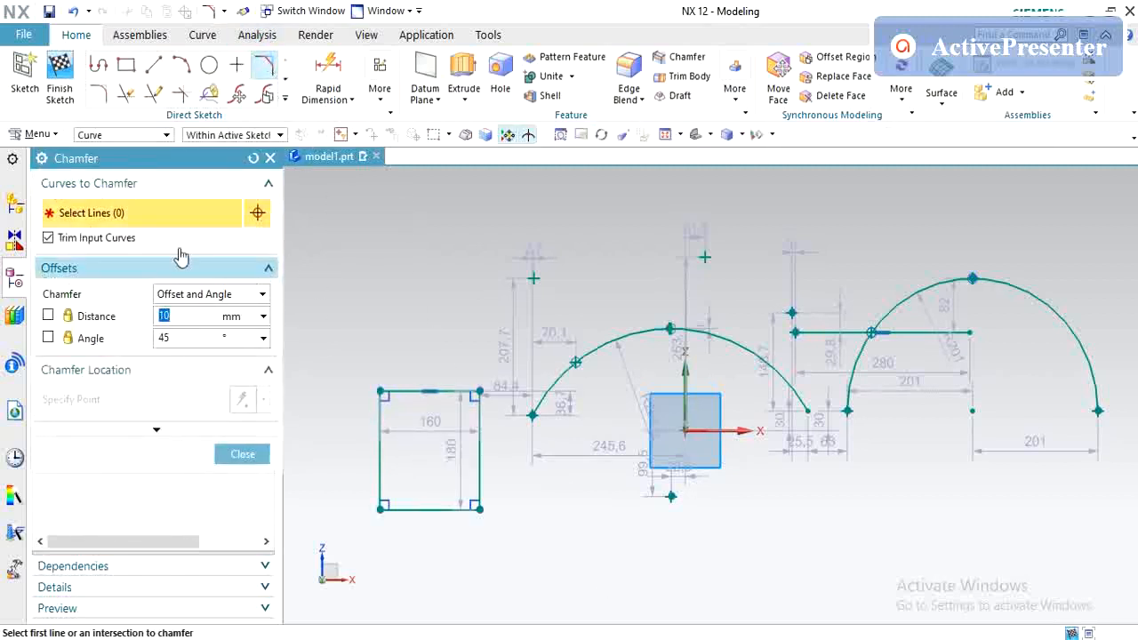
pyautogui.click(438, 391)
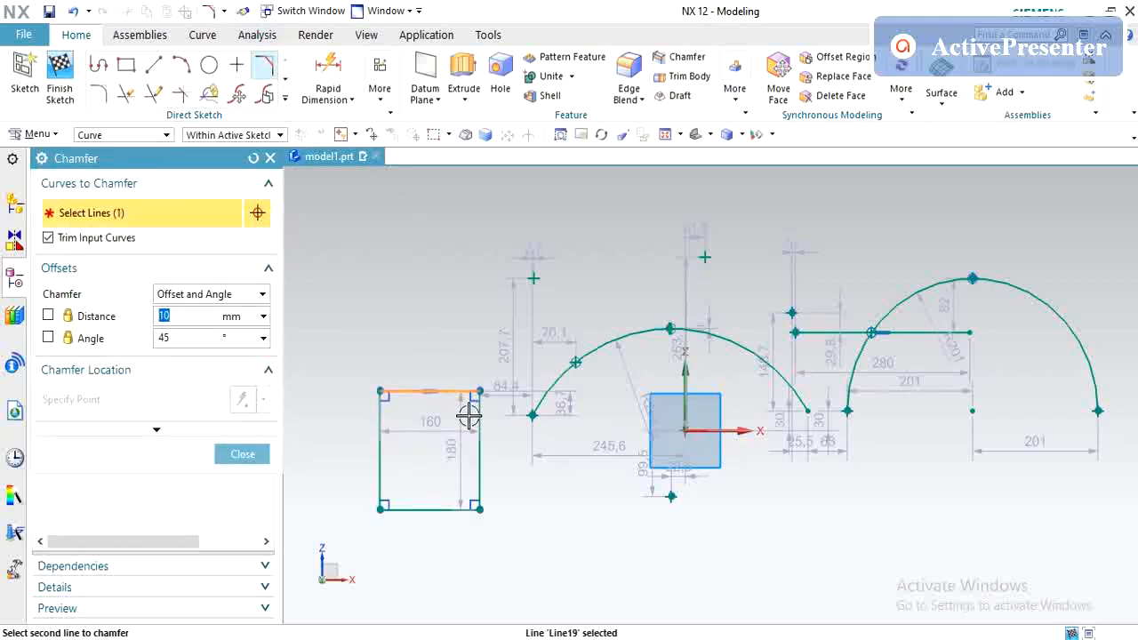
pyautogui.click(481, 424)
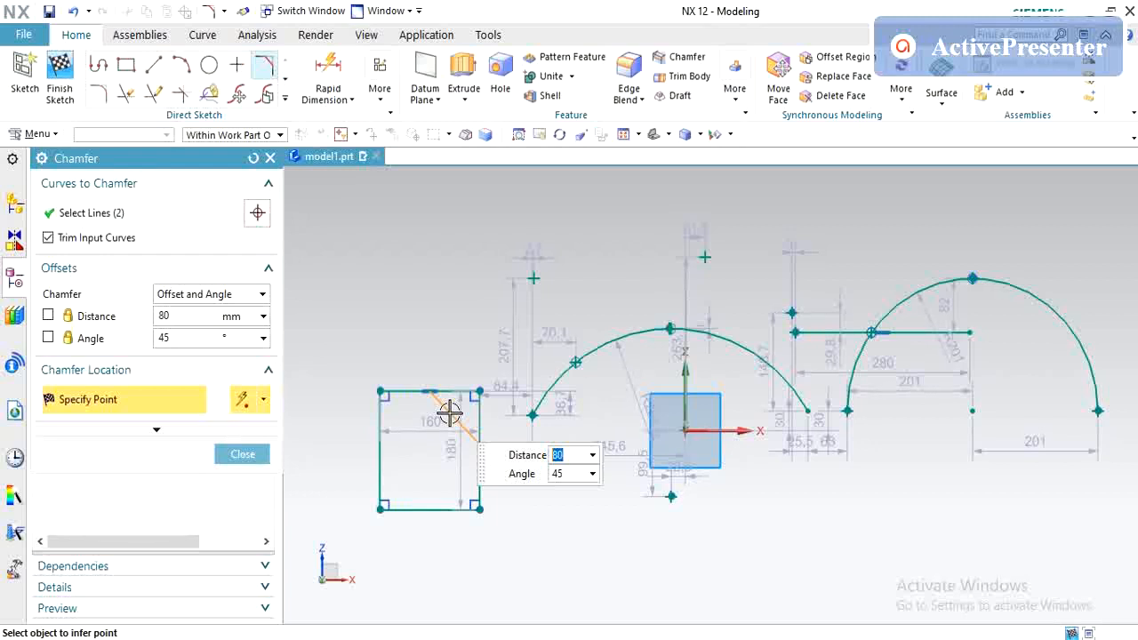
pyautogui.click(263, 294)
pyautogui.click(249, 314)
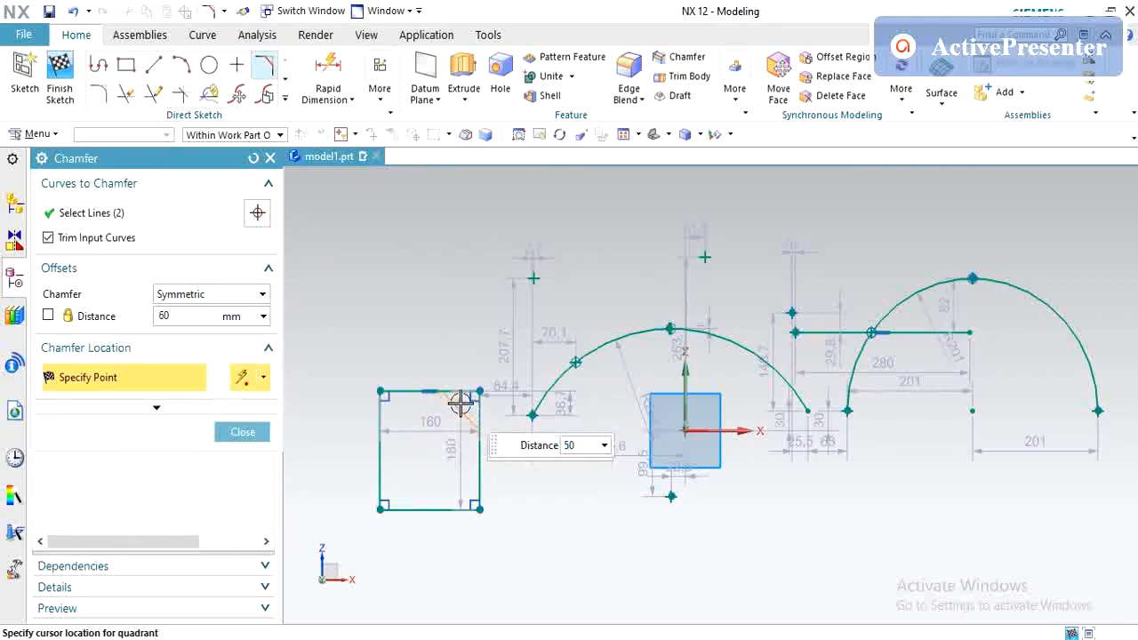
pyautogui.click(234, 300)
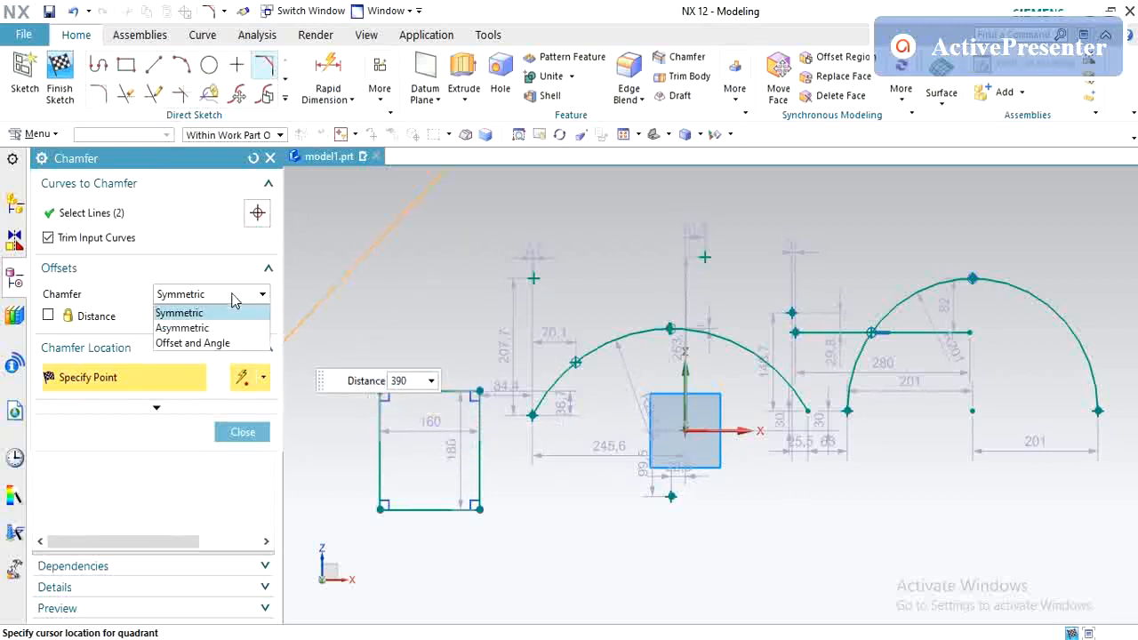
pyautogui.click(229, 327)
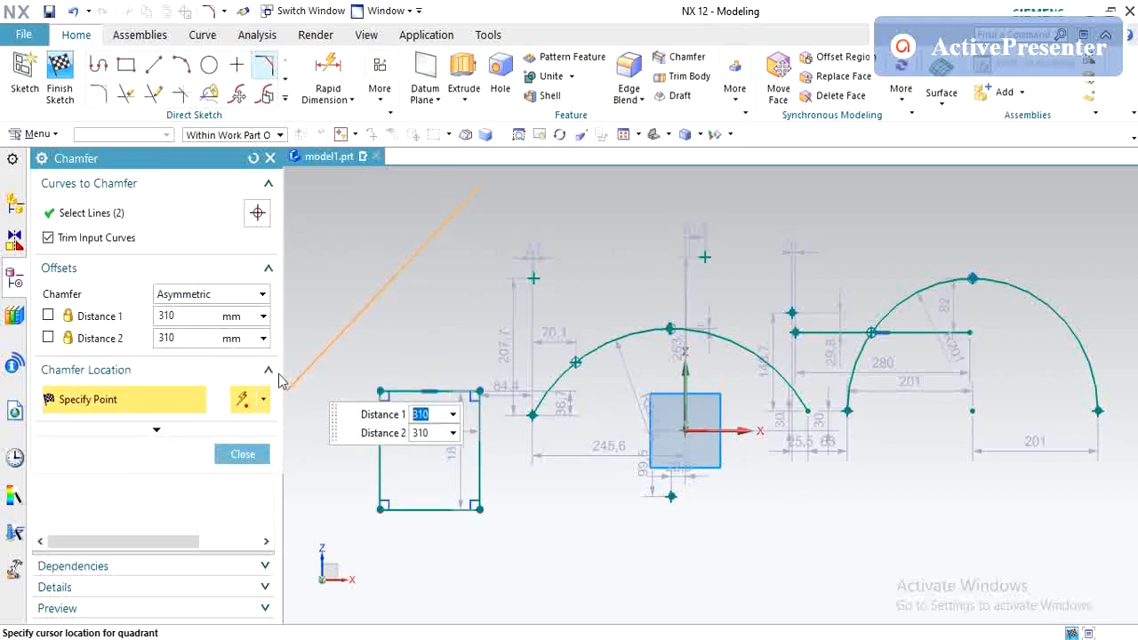
pyautogui.click(465, 425)
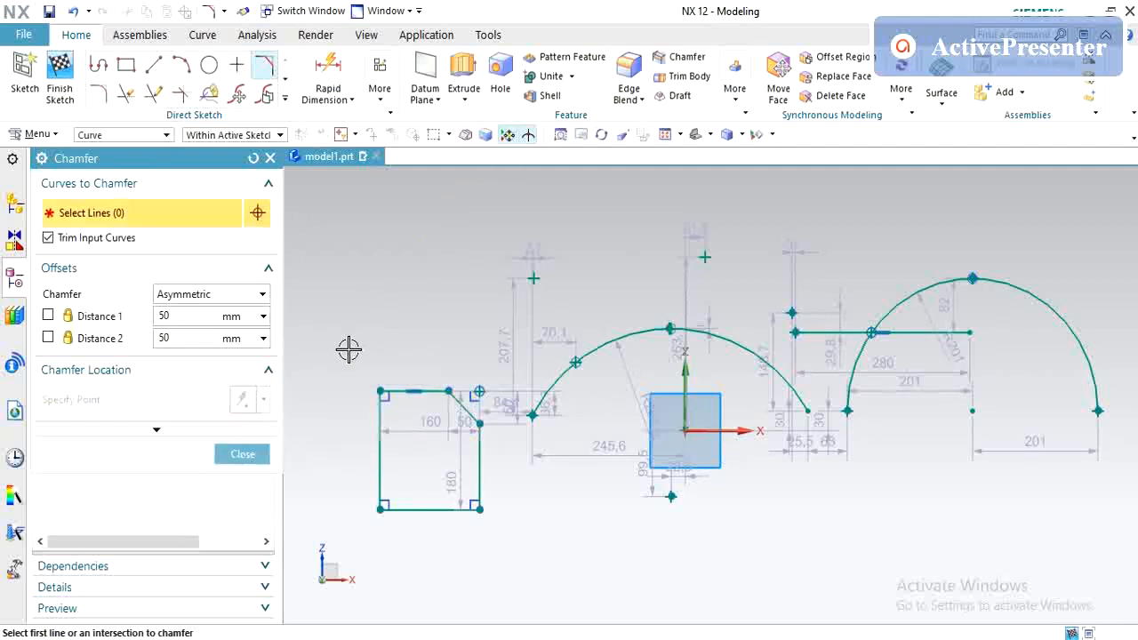
# Add a larger asymmetric chamfer of about 130 by 120 mm between the rectangle's upper and right edges by sweeping across the lines
pyautogui.click(263, 295)
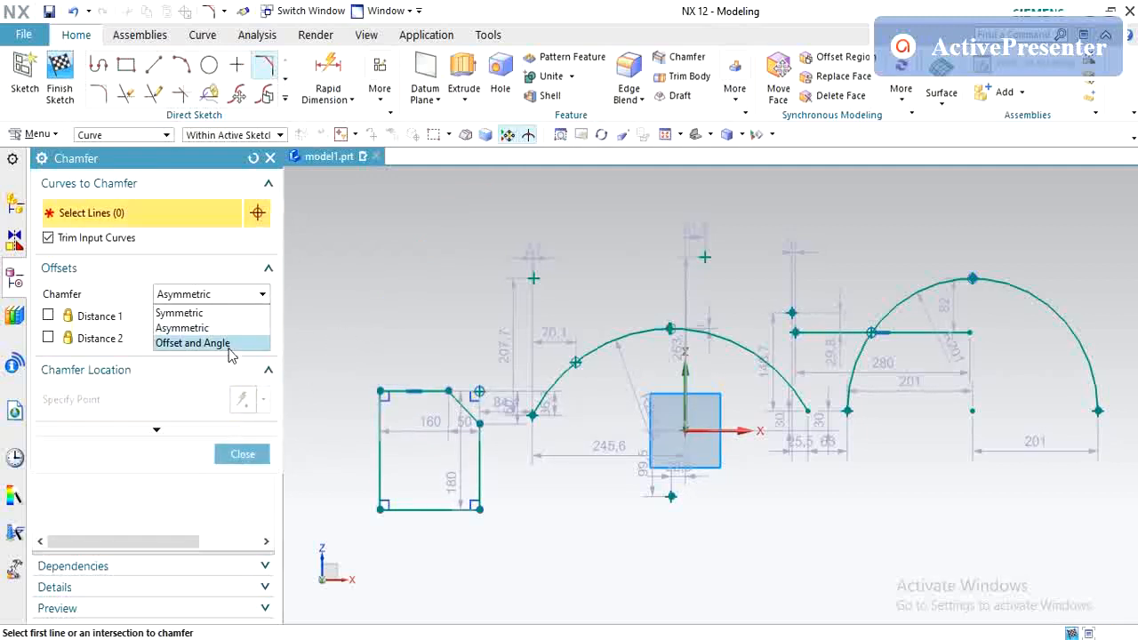
pyautogui.click(337, 323)
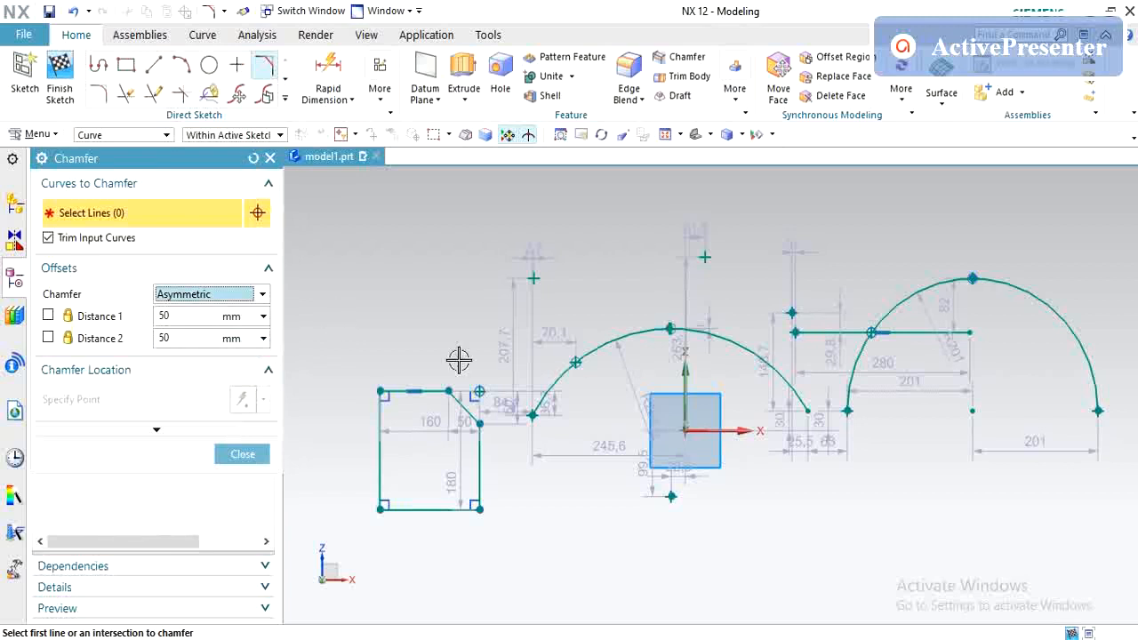
pyautogui.scroll(-2, 464, 363)
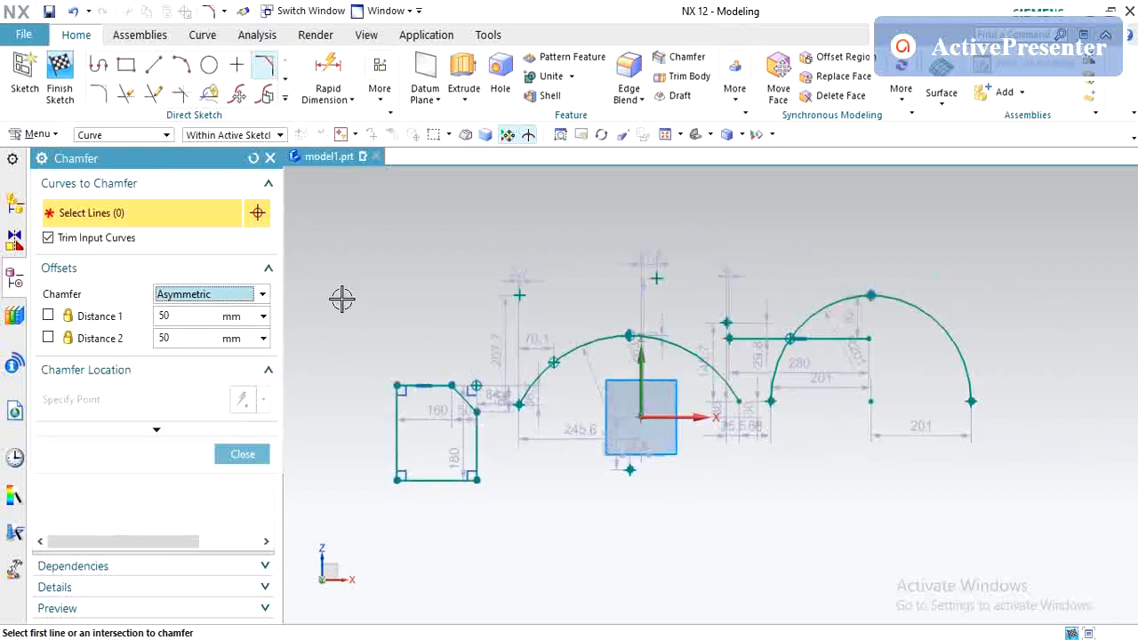
pyautogui.moveTo(343, 298); pyautogui.dragTo(565, 533)
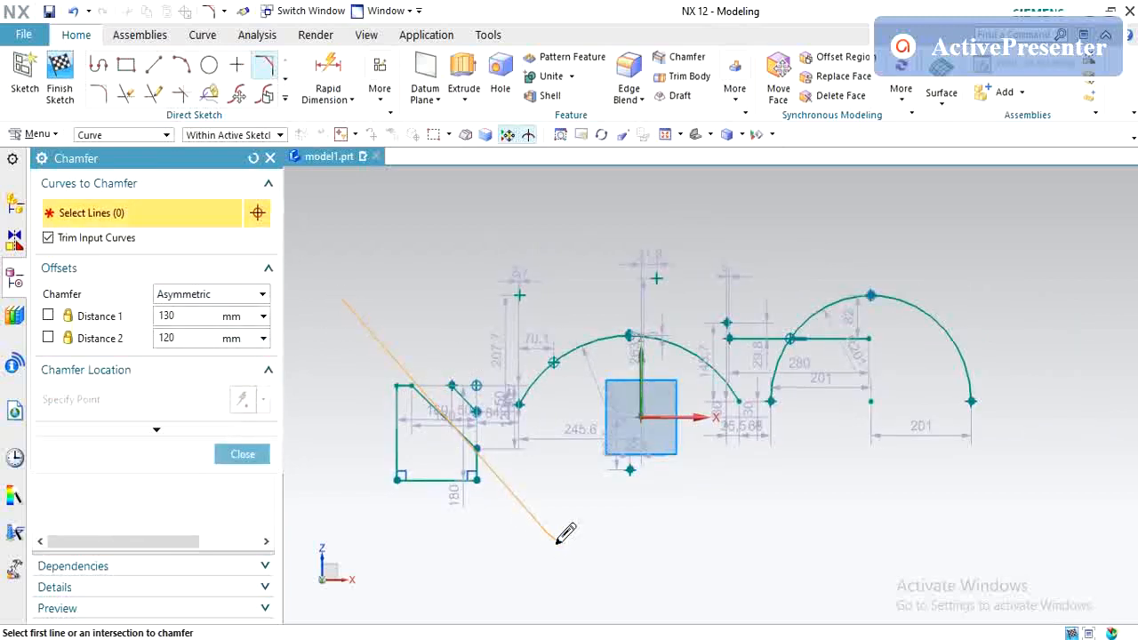
pyautogui.press('Escape')
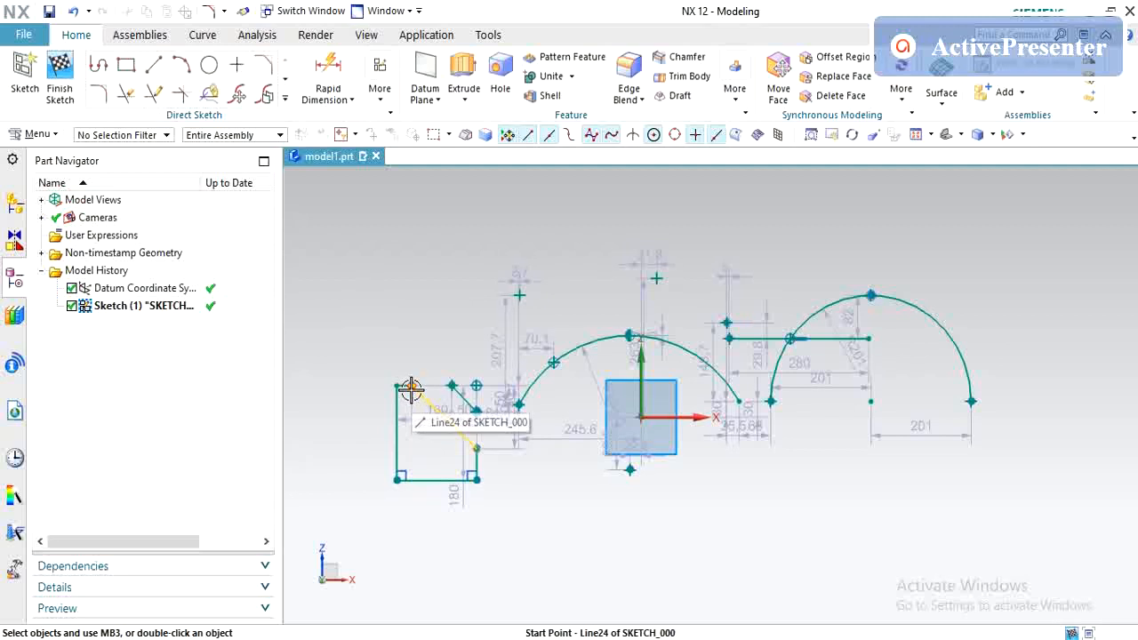
# Fillet the lower-right corner of the profile in model2.prt at a radius of about 72 mm, untrimmed and with Delete Third Curve enabled
pyautogui.click(101, 98)
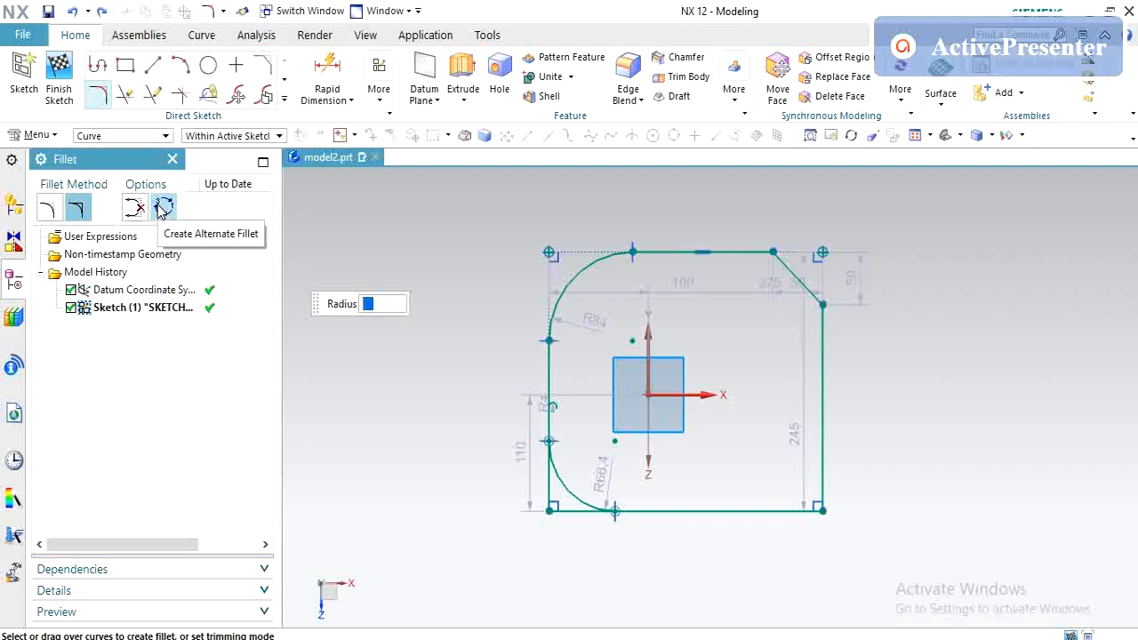
pyautogui.click(134, 207)
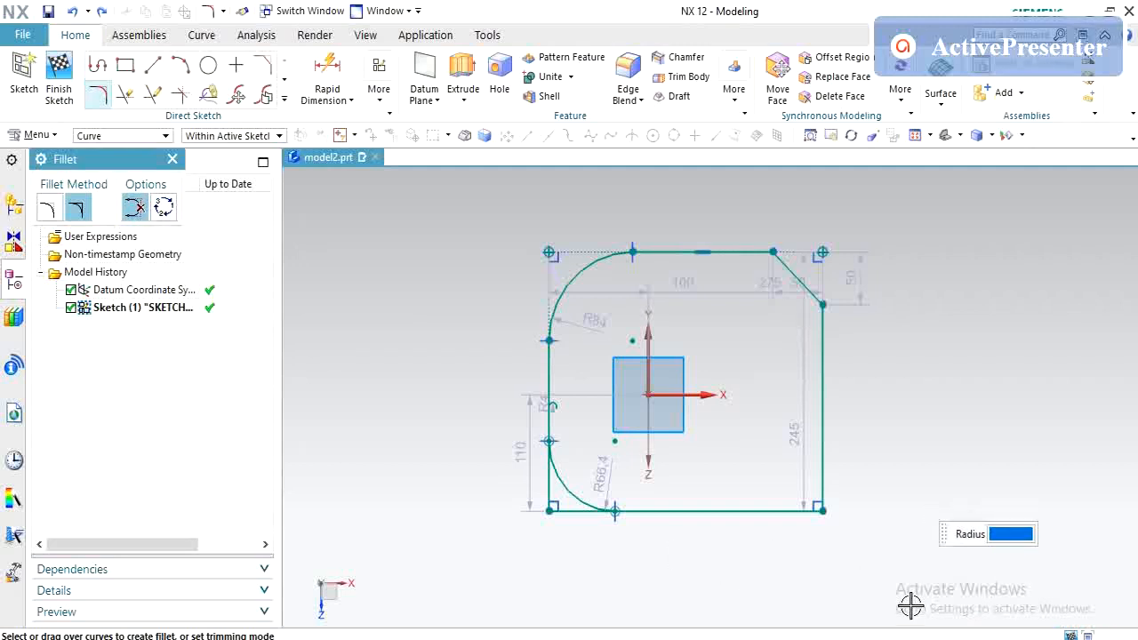
pyautogui.click(820, 446)
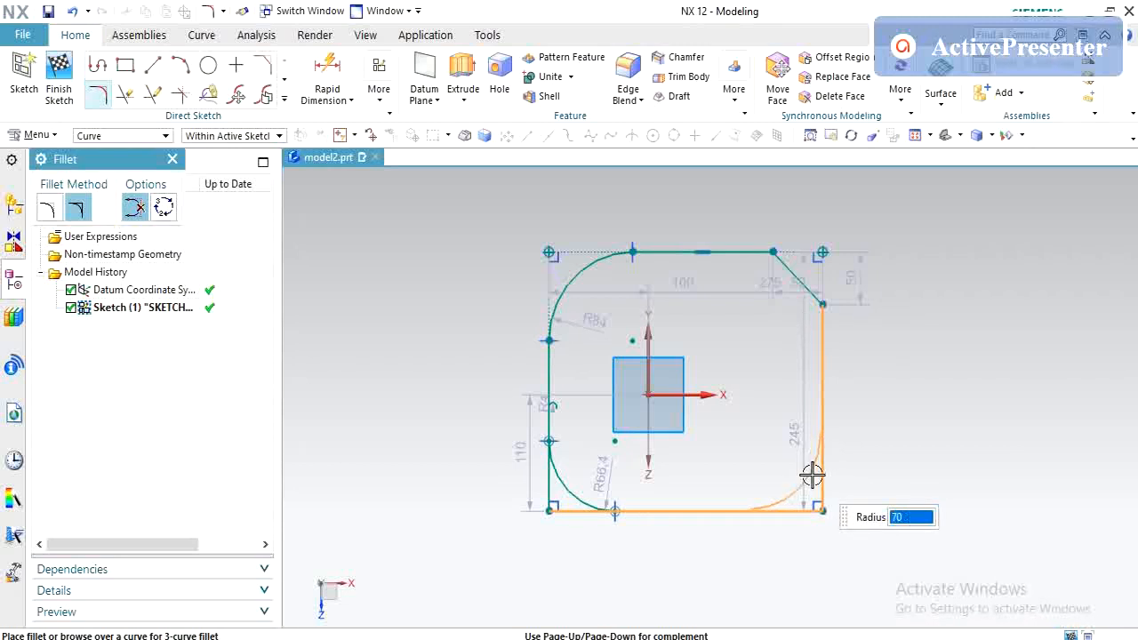
pyautogui.click(813, 504)
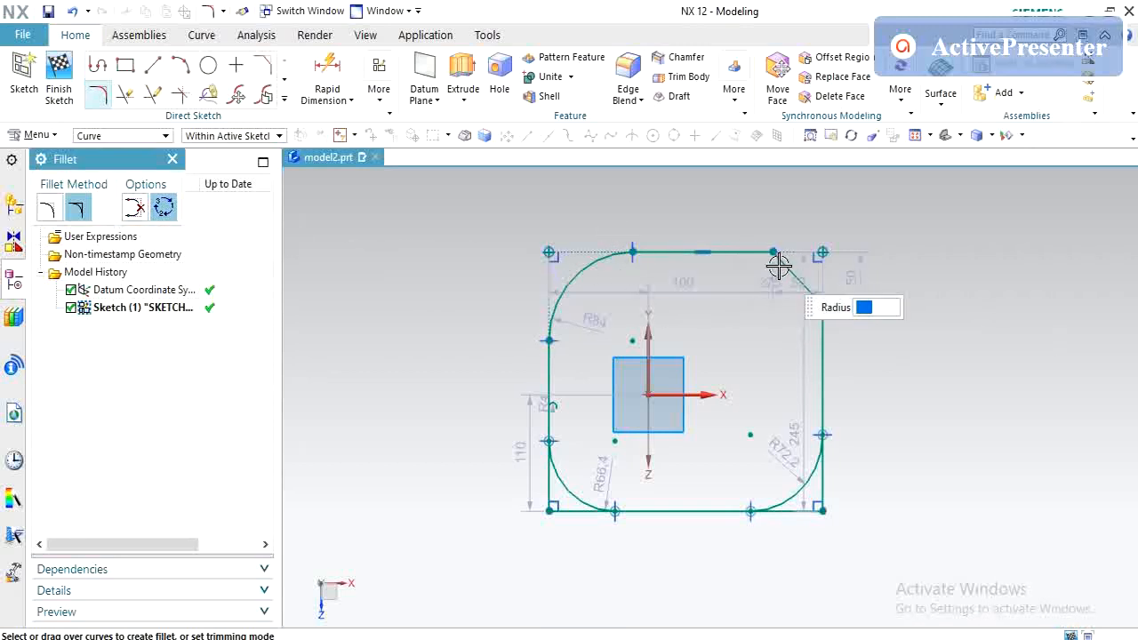
pyautogui.click(747, 251)
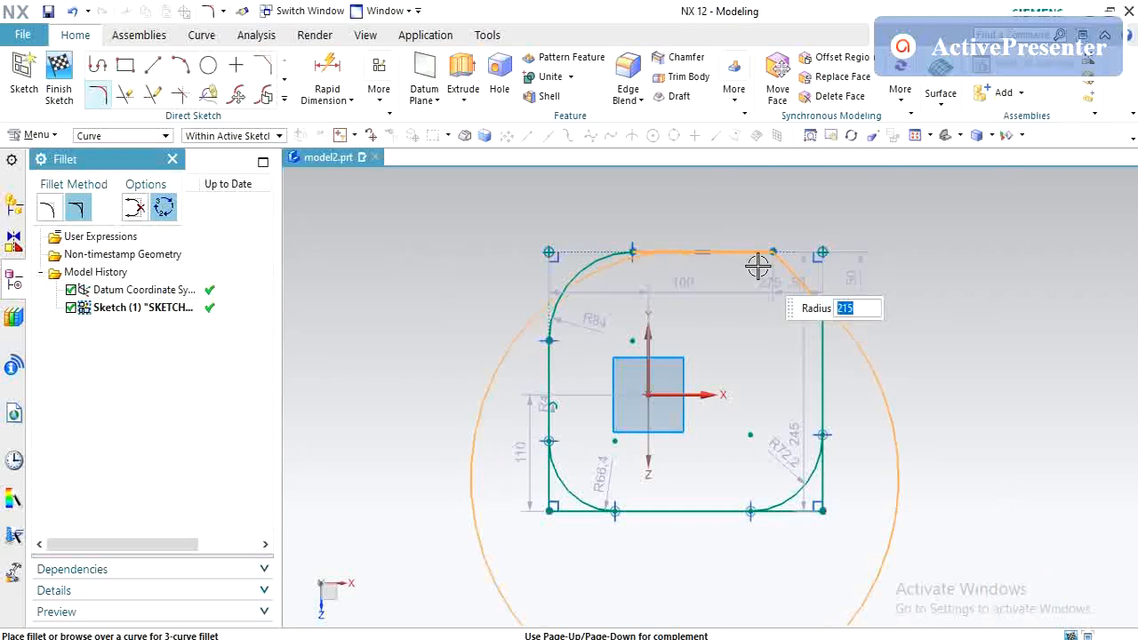
pyautogui.press('Escape')
pyautogui.press('Escape')
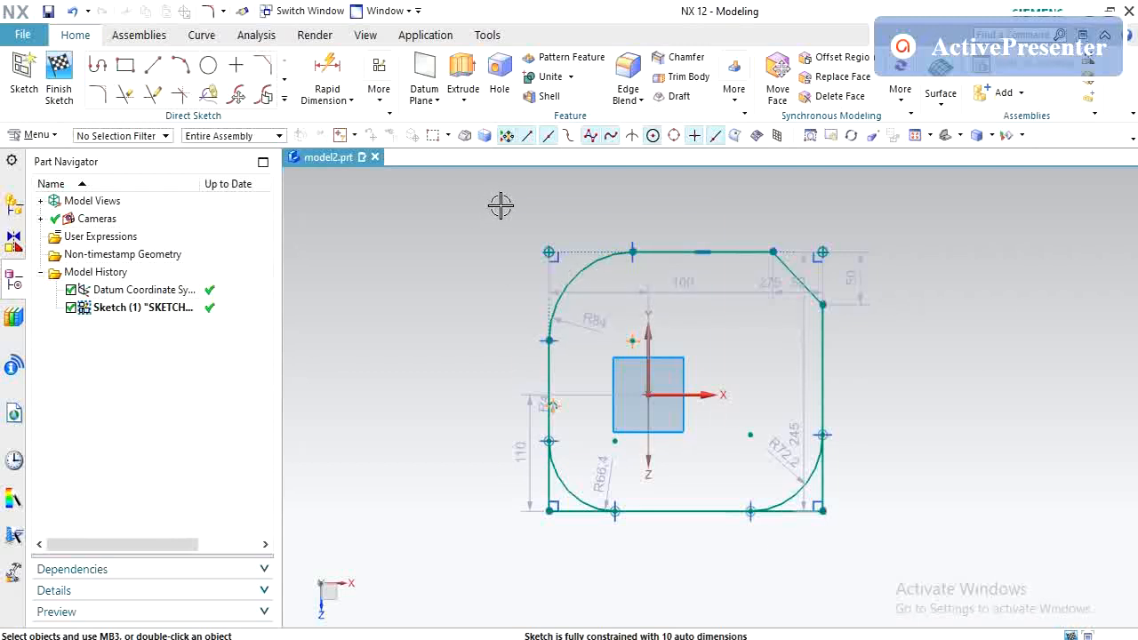
# Delete the entire sketch while keeping the datum coordinate system
pyautogui.moveTo(501, 206); pyautogui.dragTo(874, 605)
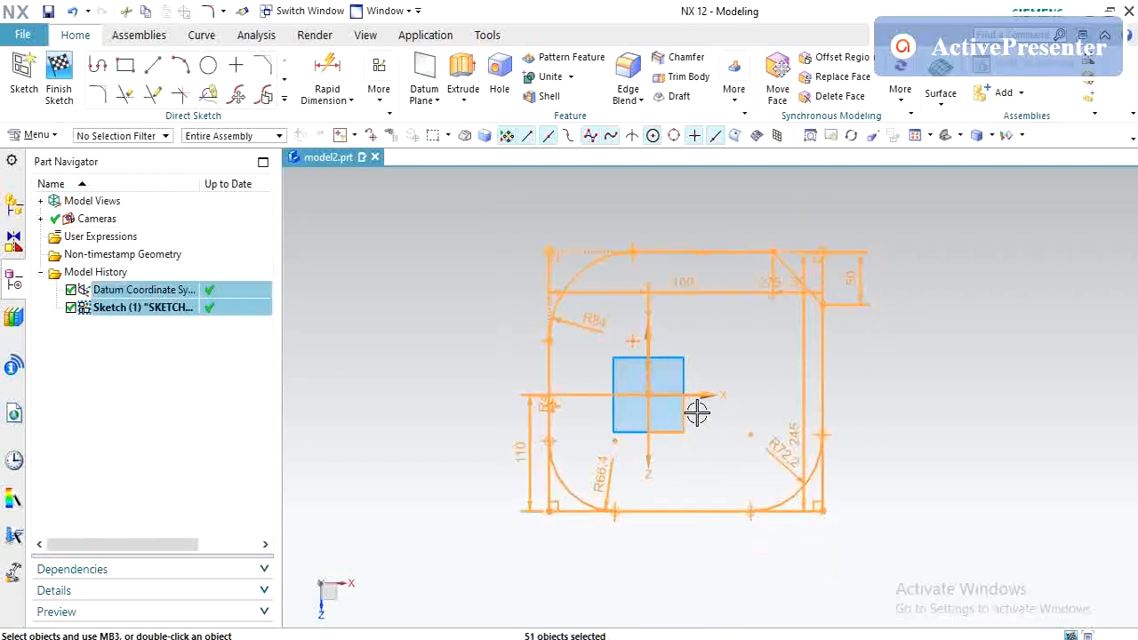
pyautogui.keyDown('ctrl'); pyautogui.click(211, 292); pyautogui.keyUp('ctrl')
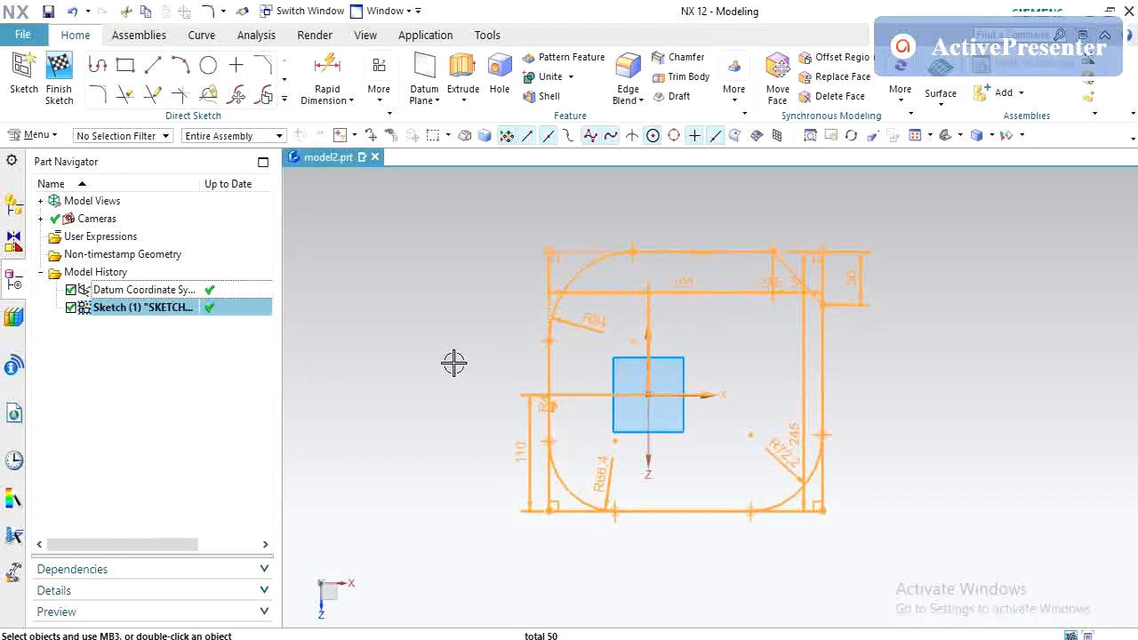
pyautogui.press('Delete')
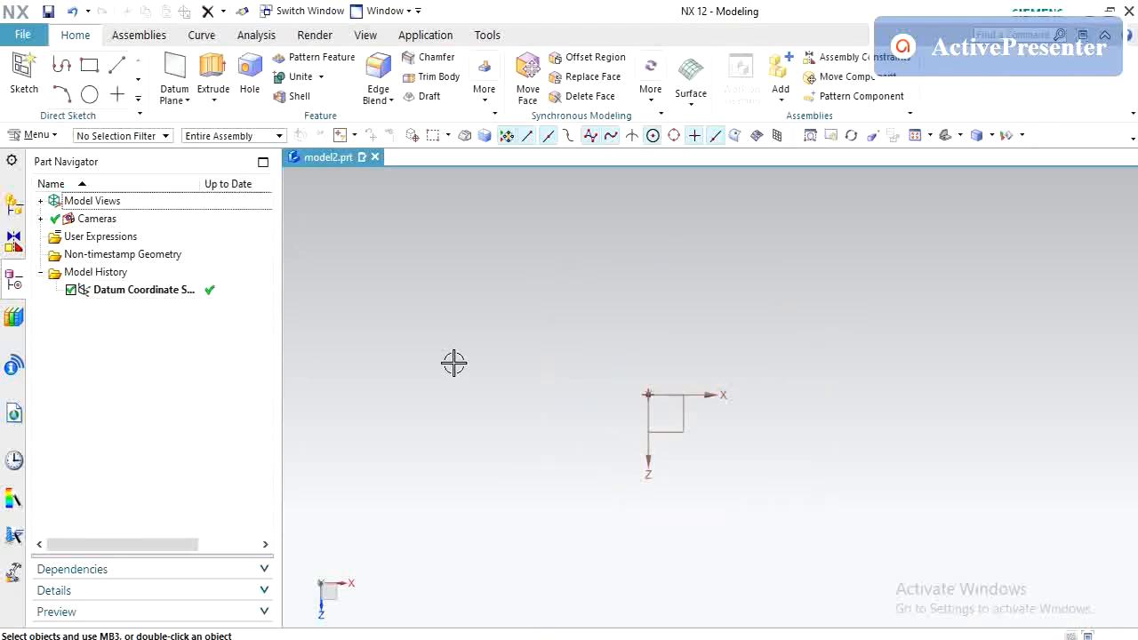
pyautogui.click(89, 65)
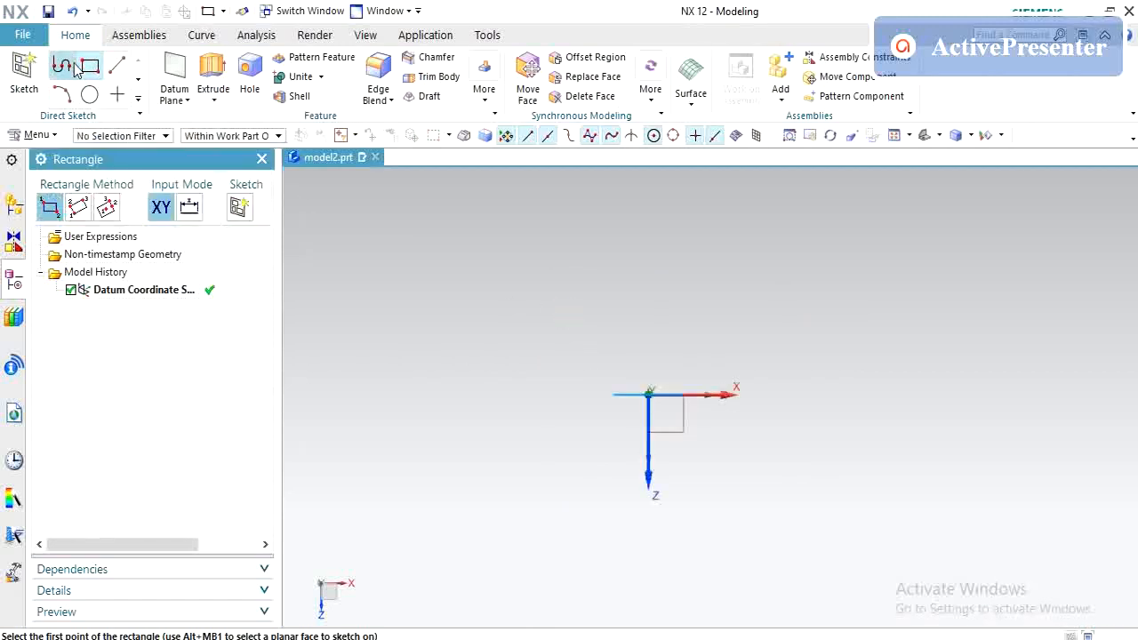
pyautogui.press('Escape')
pyautogui.click(117, 65)
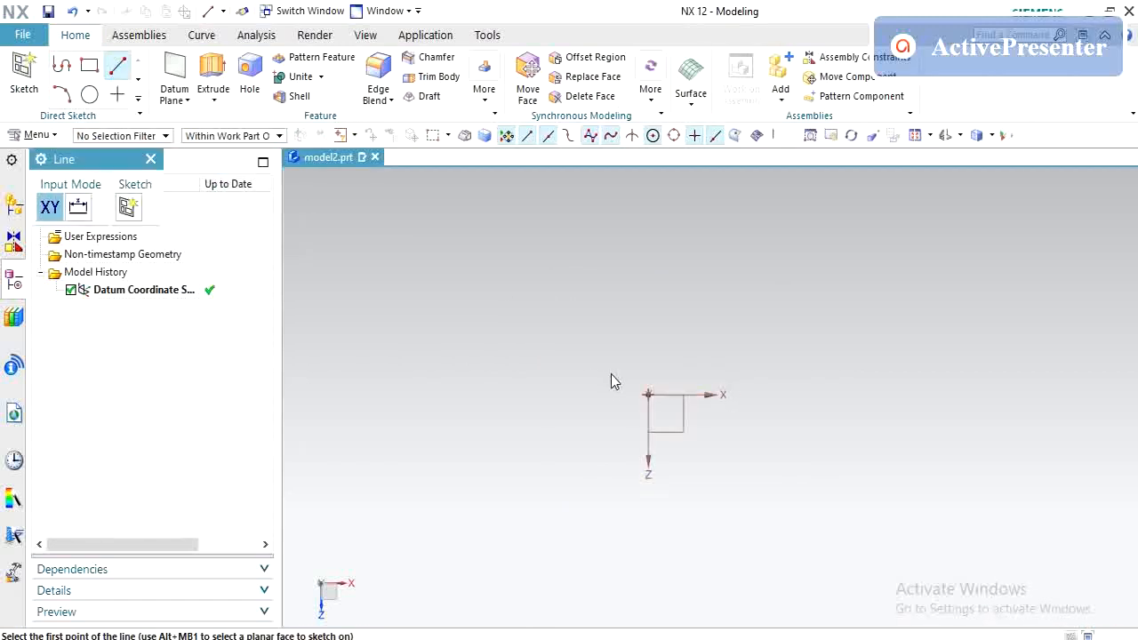
pyautogui.click(140, 103)
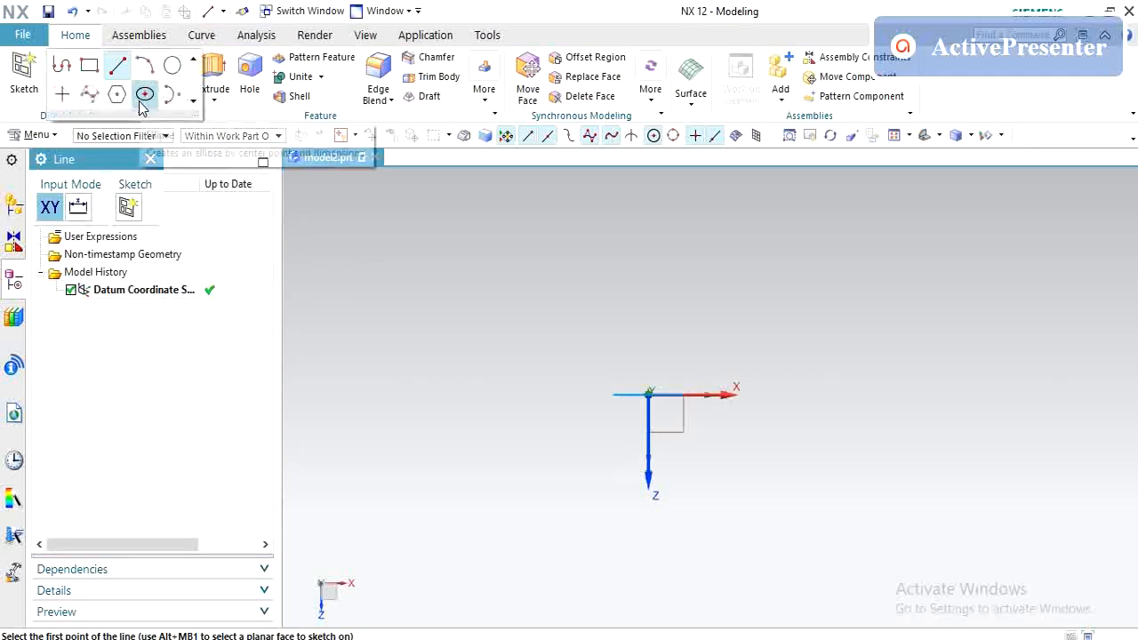
pyautogui.press('Escape')
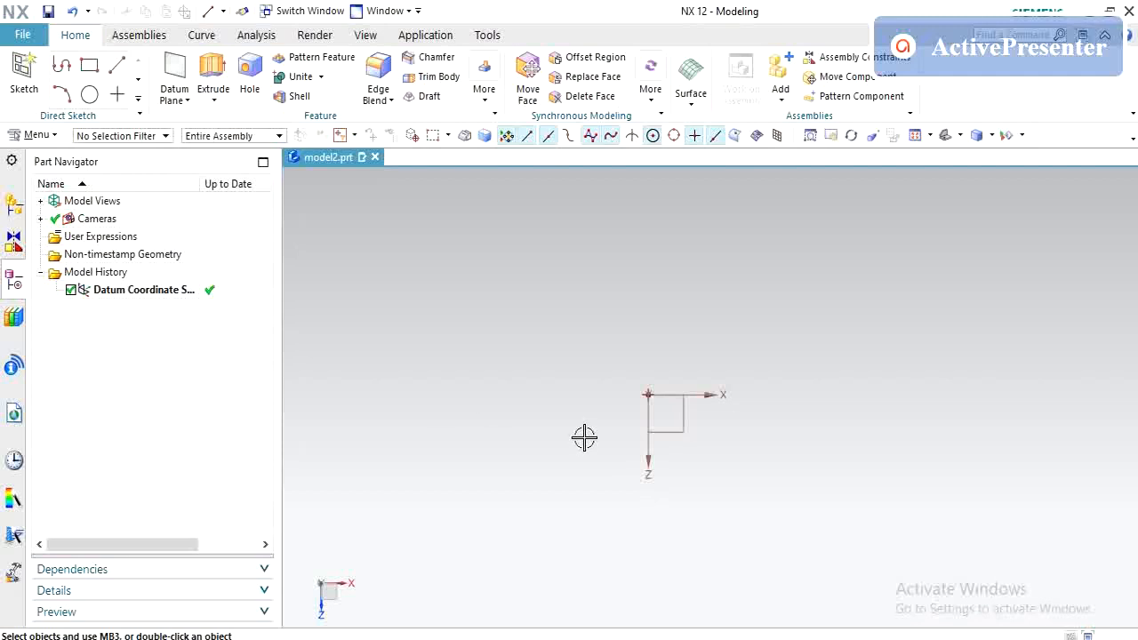
# Undo the deletion of the sketch
pyautogui.hotkey('ctrl', 'z')
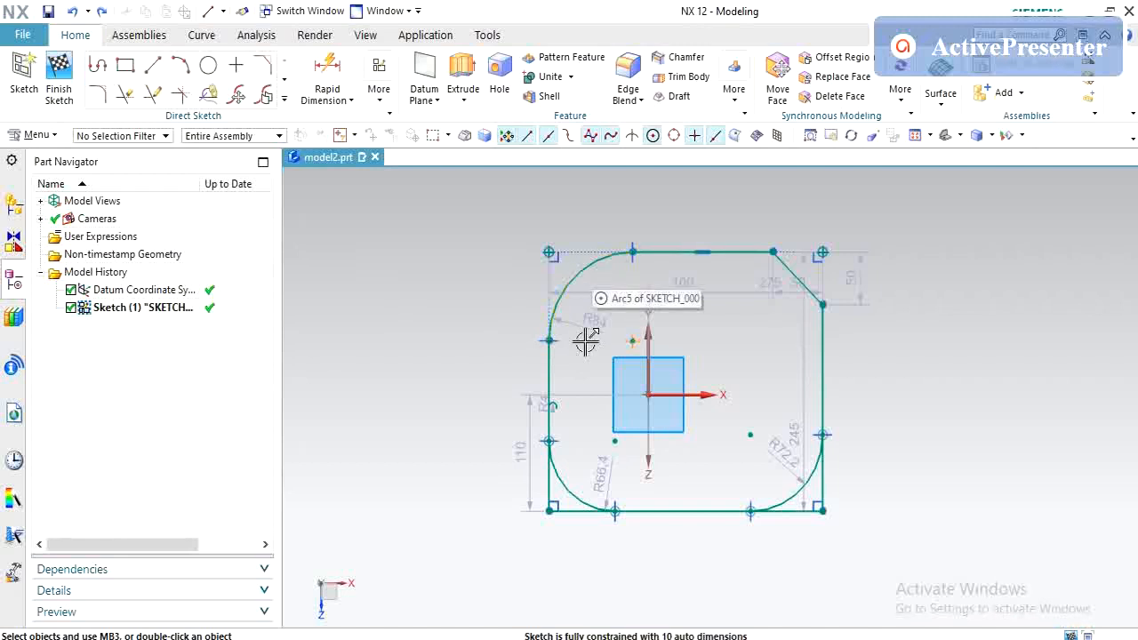
# Delete the two fillet arcs at the profile's lower corners
pyautogui.click(560, 474)
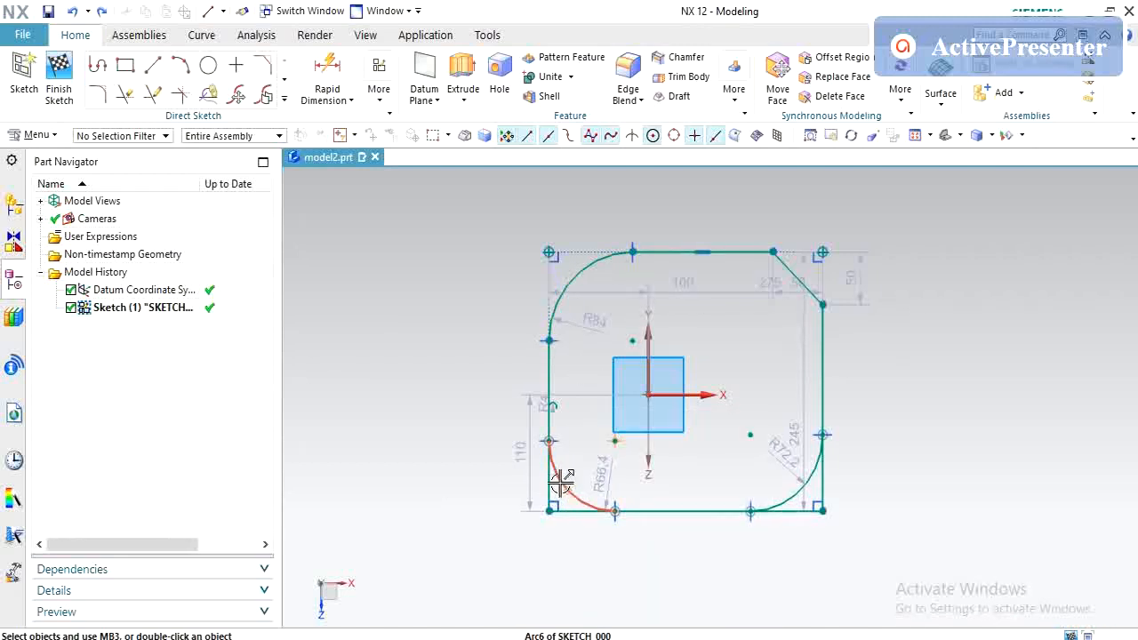
pyautogui.press('Delete')
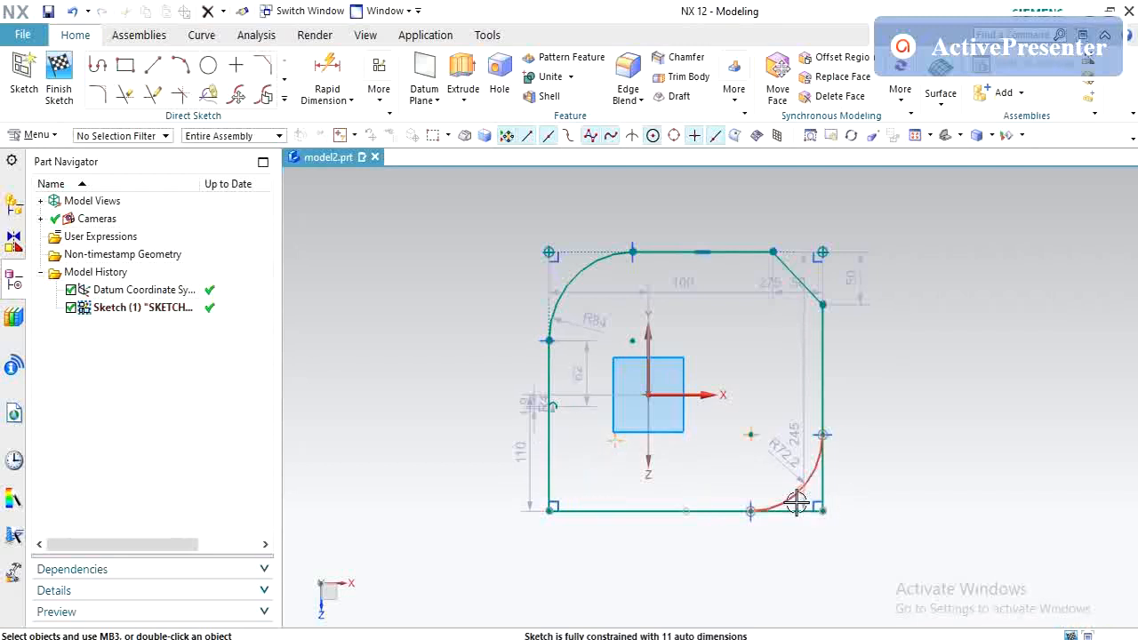
pyautogui.click(794, 503)
pyautogui.press('Delete')
# Delete the profile's left edge, upper edge and upper-left fillet arc
pyautogui.click(549, 454)
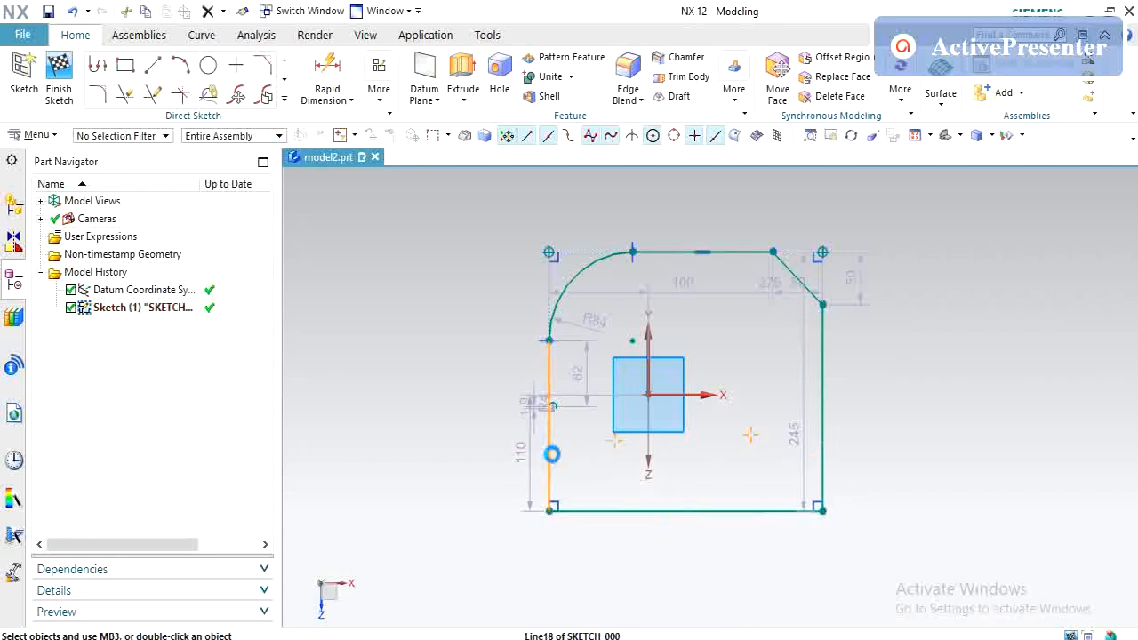
pyautogui.press('Delete')
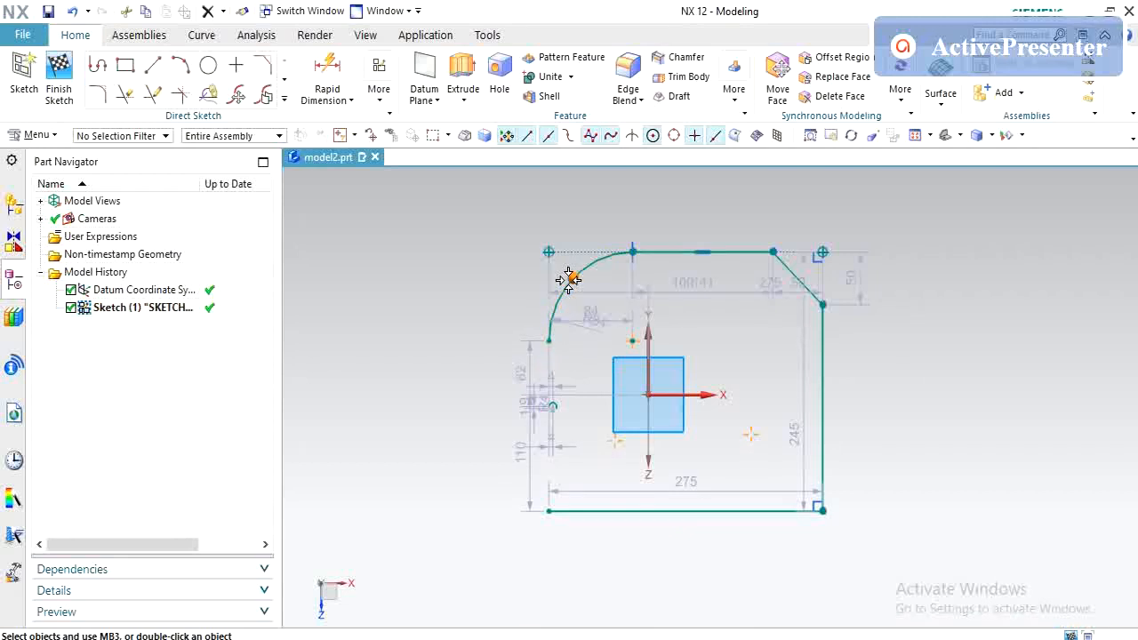
pyautogui.press('Delete')
pyautogui.click(652, 252)
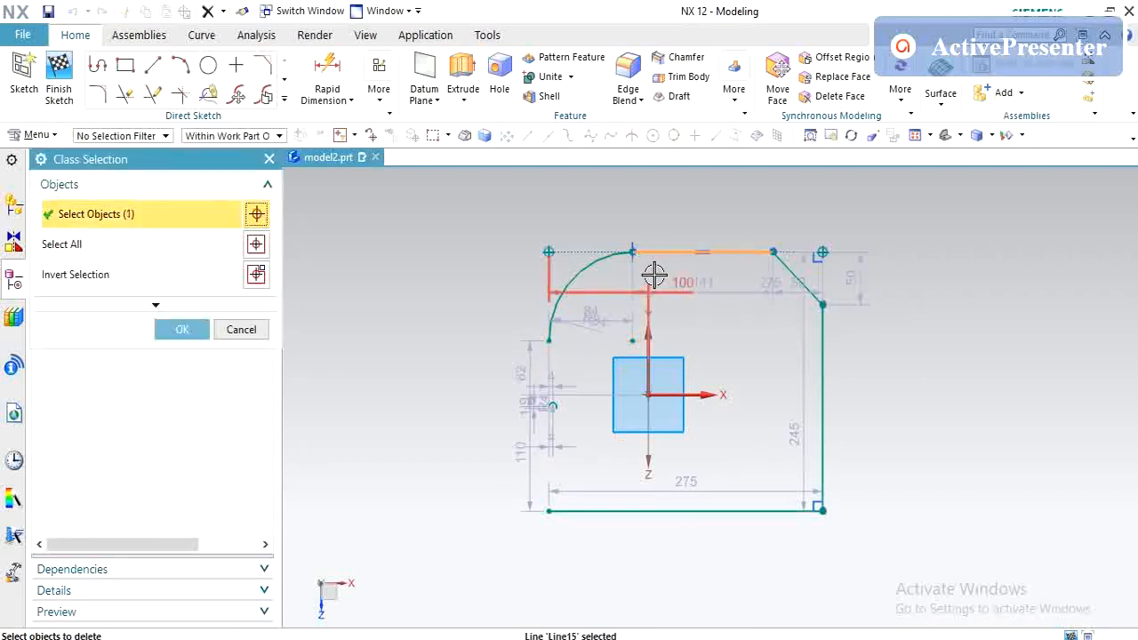
pyautogui.click(181, 329)
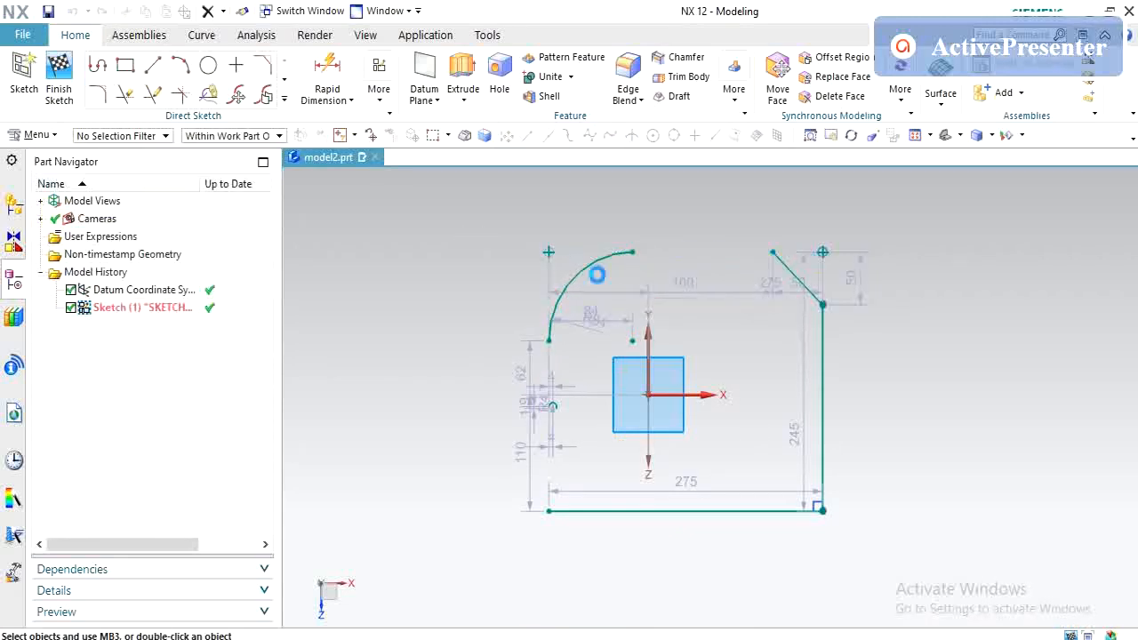
pyautogui.click(596, 265)
pyautogui.press('Delete')
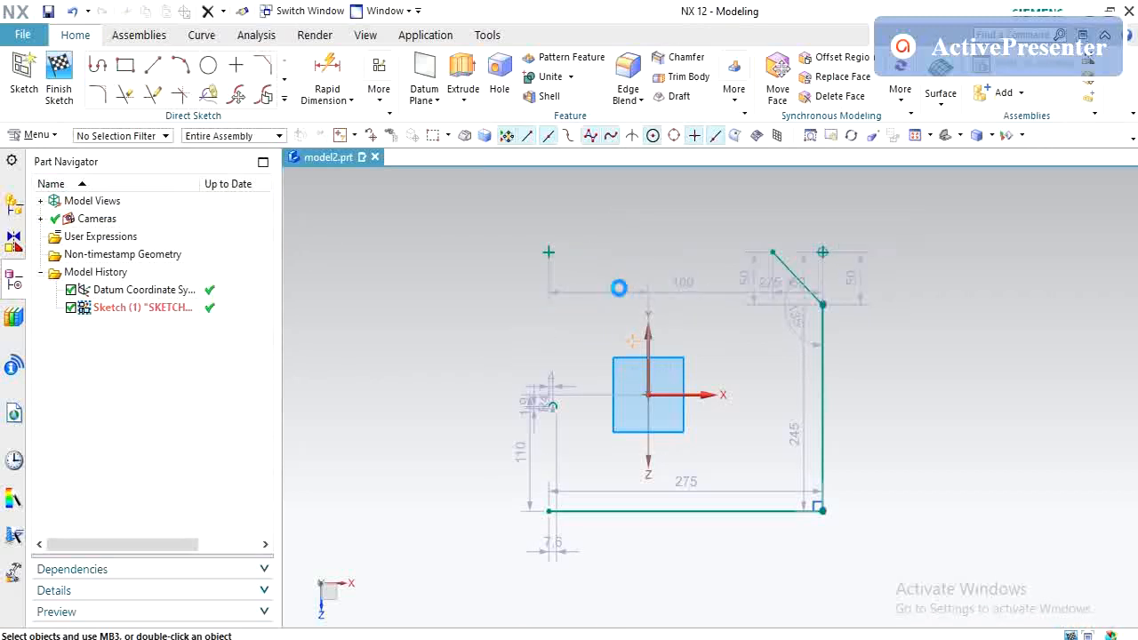
# Delete the leftover corner points, the chamfer line and the right edge, leaving the lower horizontal line in place
pyautogui.moveTo(525, 218); pyautogui.dragTo(590, 300)
pyautogui.press('Delete')
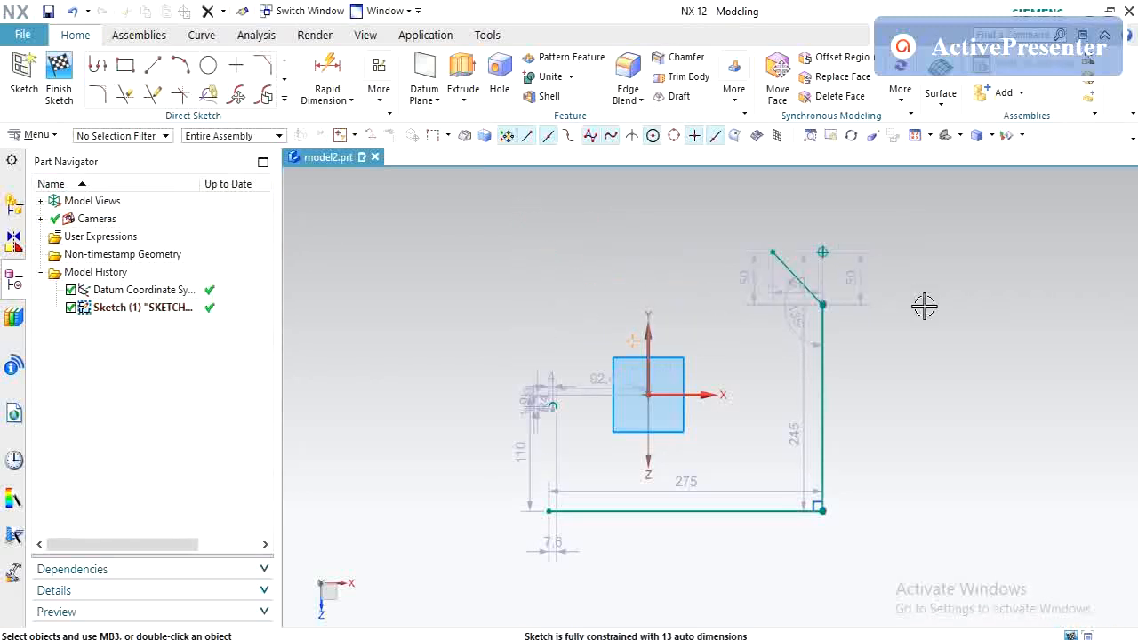
pyautogui.moveTo(885, 353); pyautogui.dragTo(750, 252)
pyautogui.press('Delete')
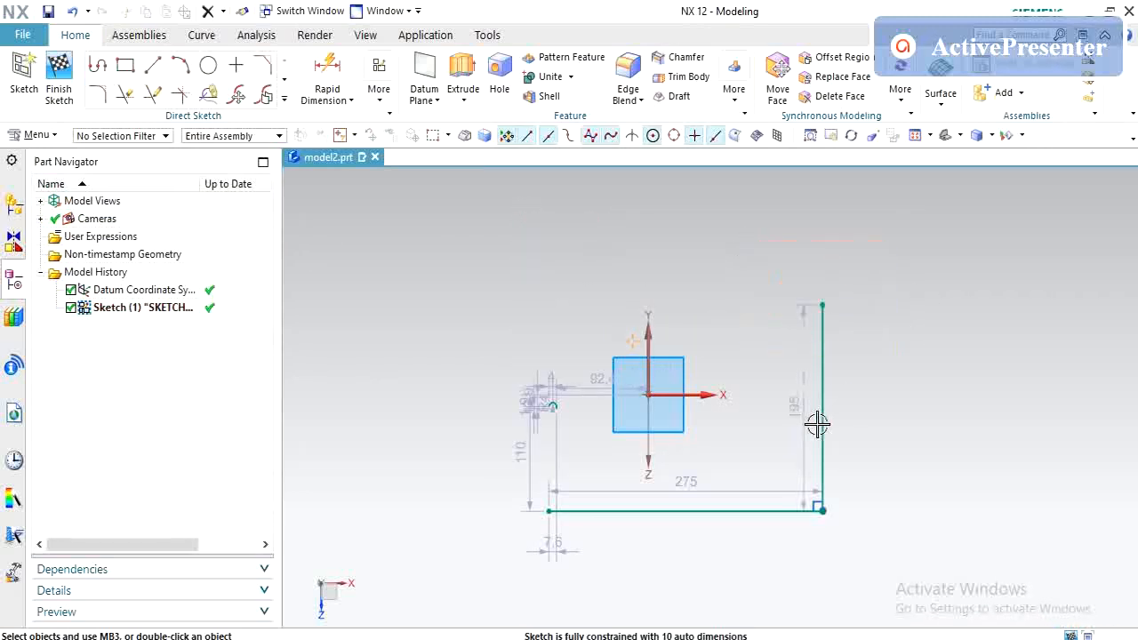
pyautogui.click(824, 399)
pyautogui.press('Delete')
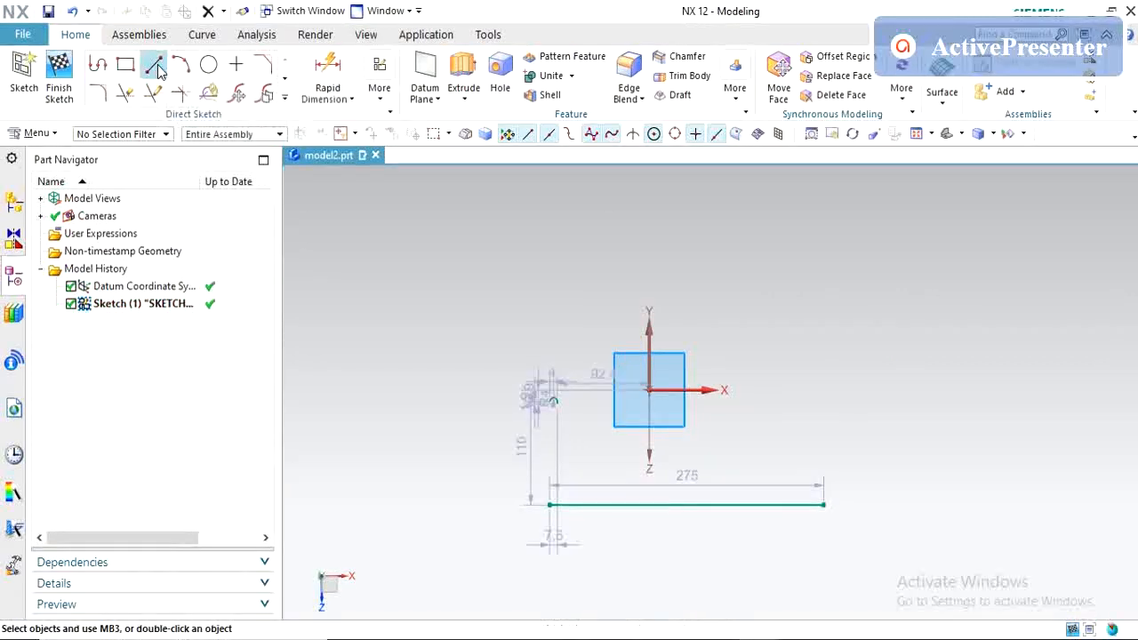
# Draw a vertical line about 335 mm long crossing the horizontal line about 35 mm from its right end
pyautogui.click(153, 64)
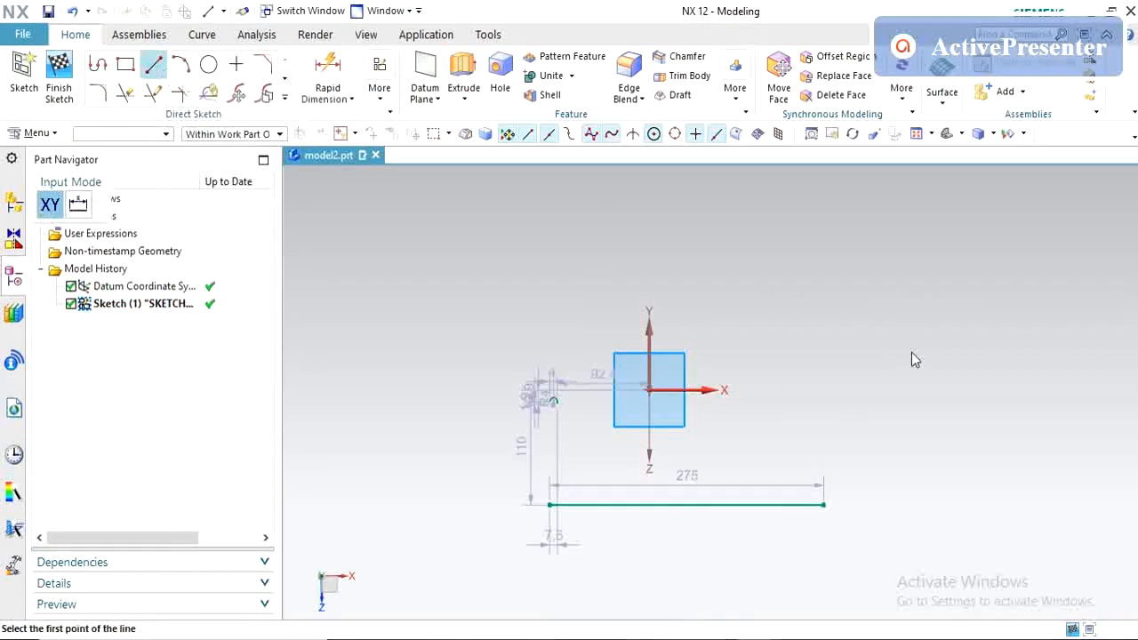
pyautogui.click(788, 196)
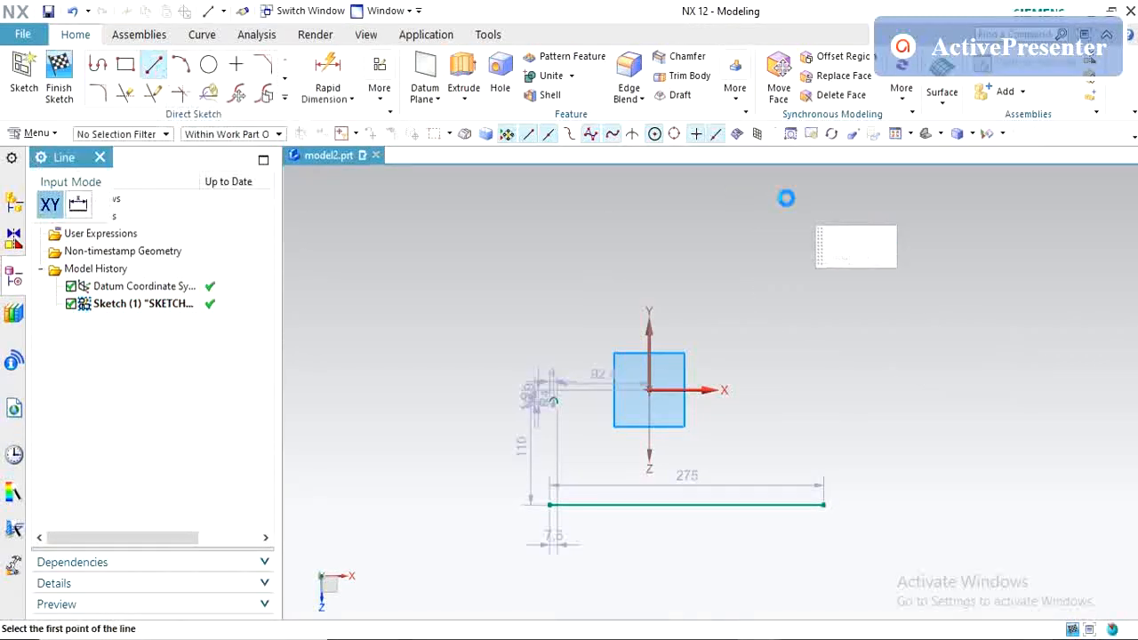
pyautogui.click(792, 547)
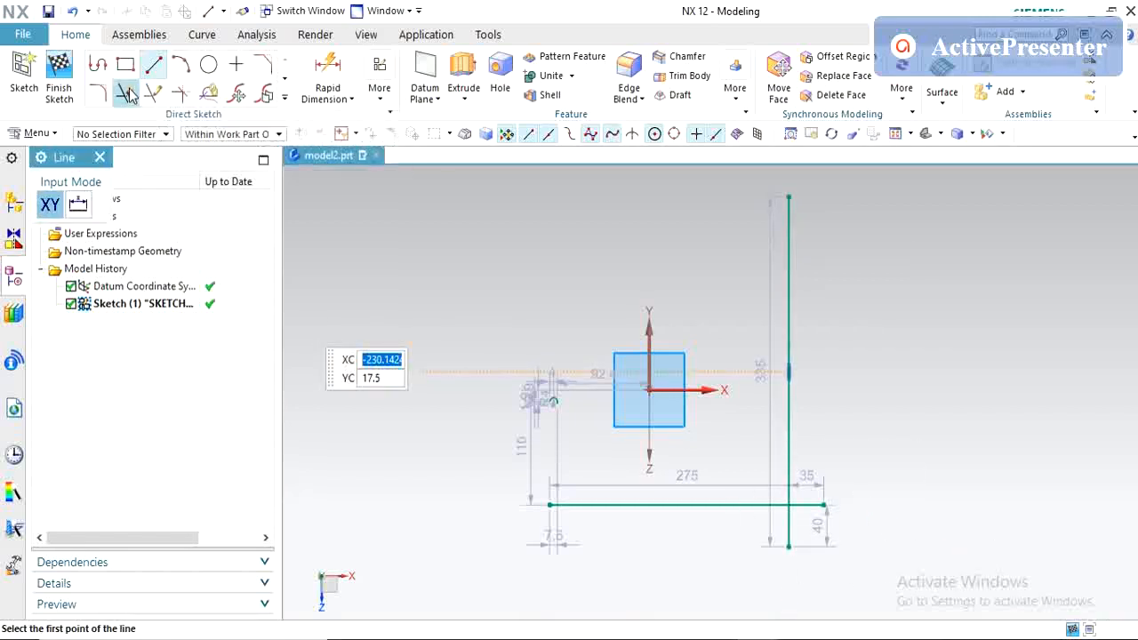
pyautogui.press('Escape')
# Quick Trim the vertical line's lower overhang, using the horizontal line as the boundary curve
pyautogui.click(126, 93)
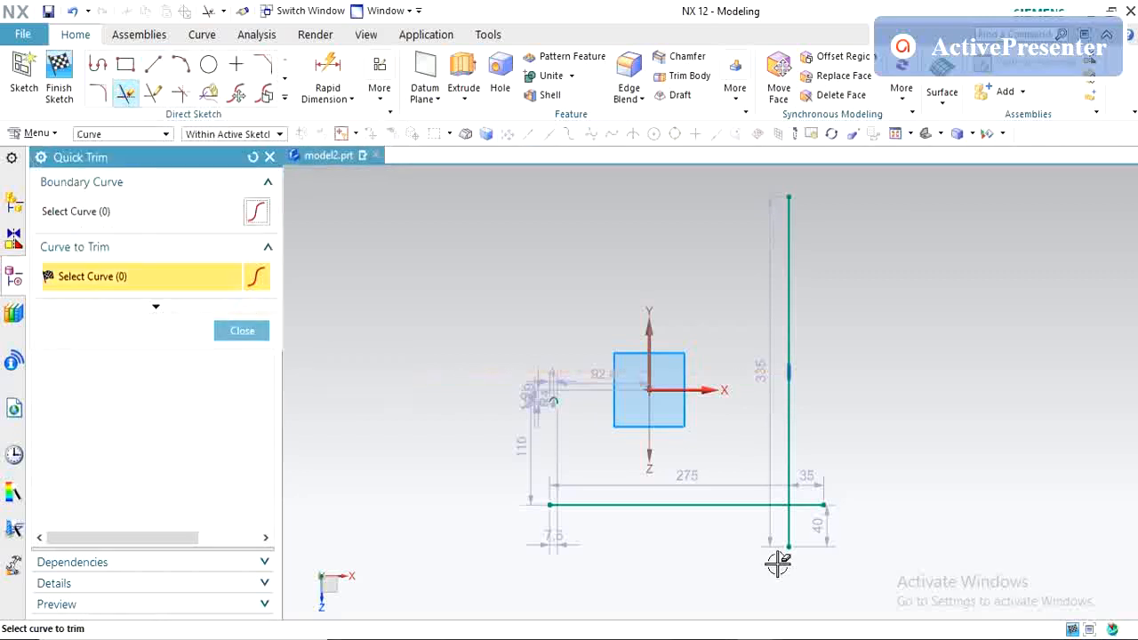
pyautogui.click(205, 213)
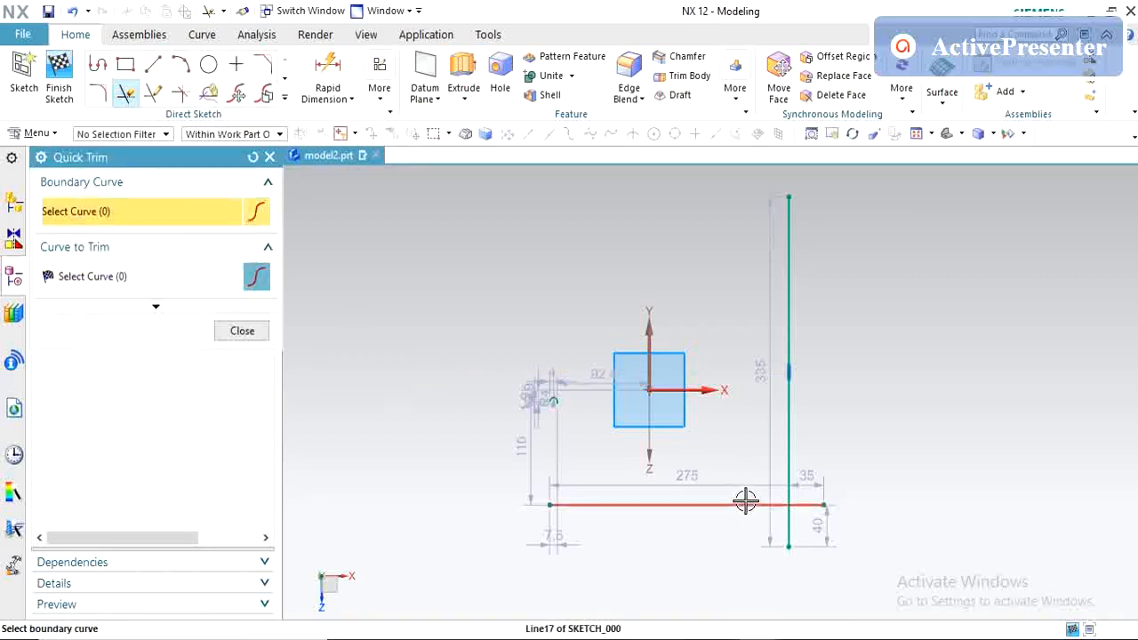
pyautogui.click(745, 503)
pyautogui.click(151, 295)
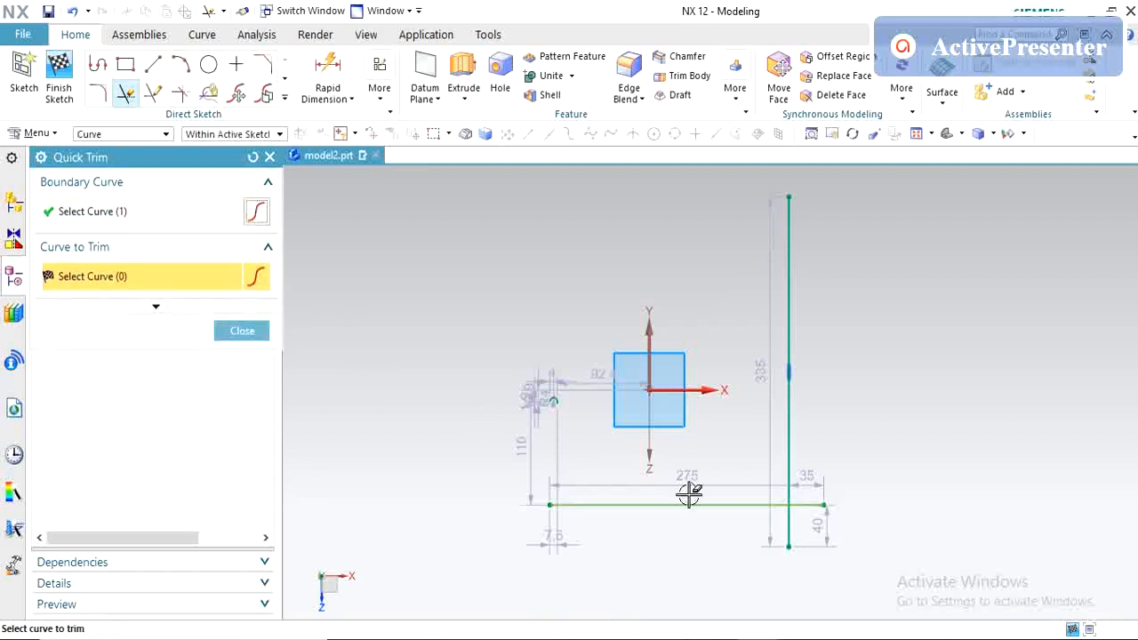
pyautogui.click(787, 525)
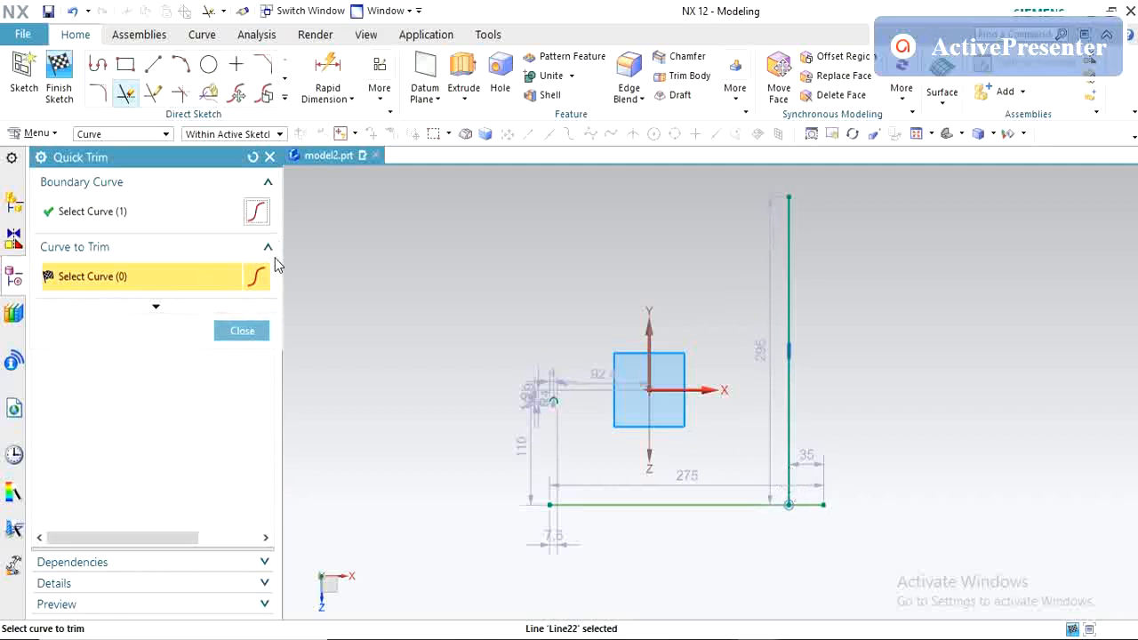
pyautogui.click(253, 335)
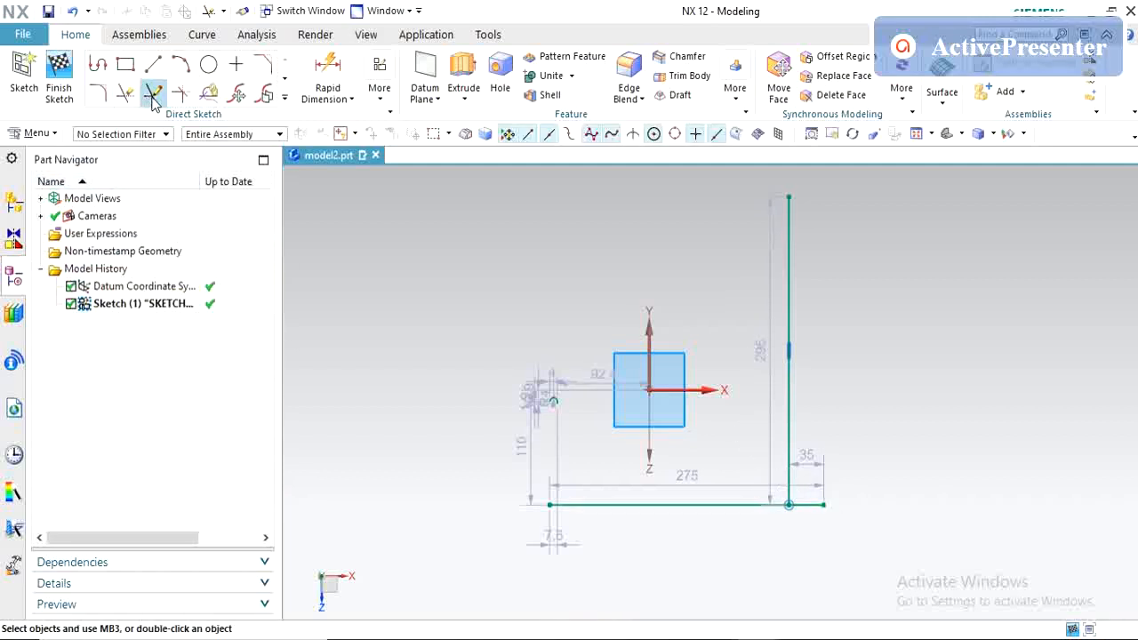
# Replace the trimmed vertical line with a new vertical line about 195 mm long that ends above the horizontal line
pyautogui.click(787, 424)
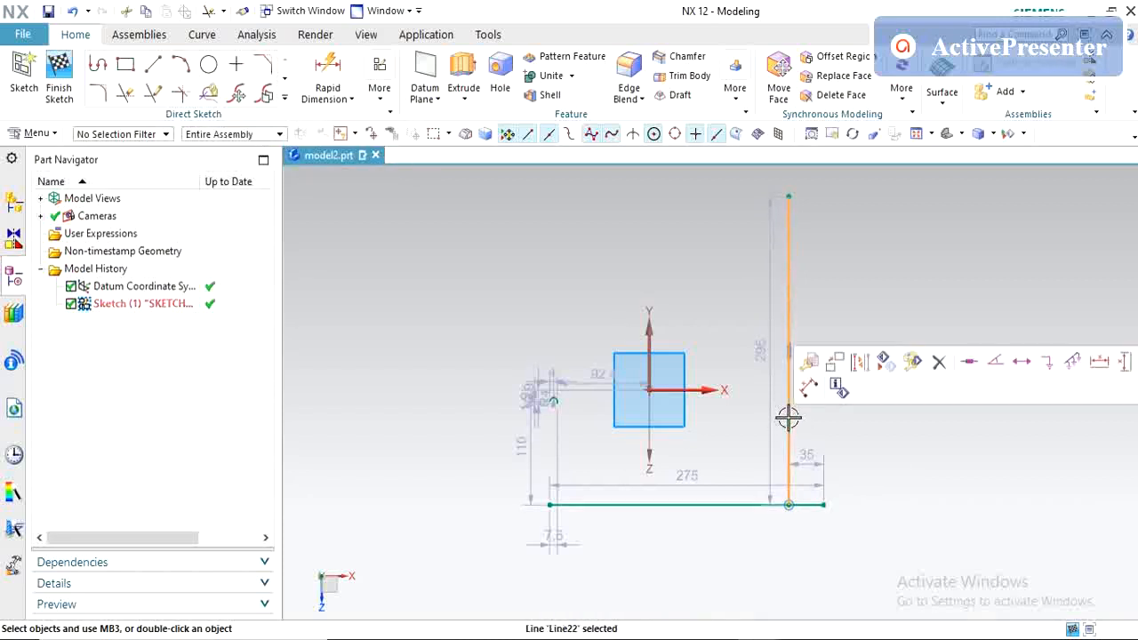
pyautogui.press('Delete')
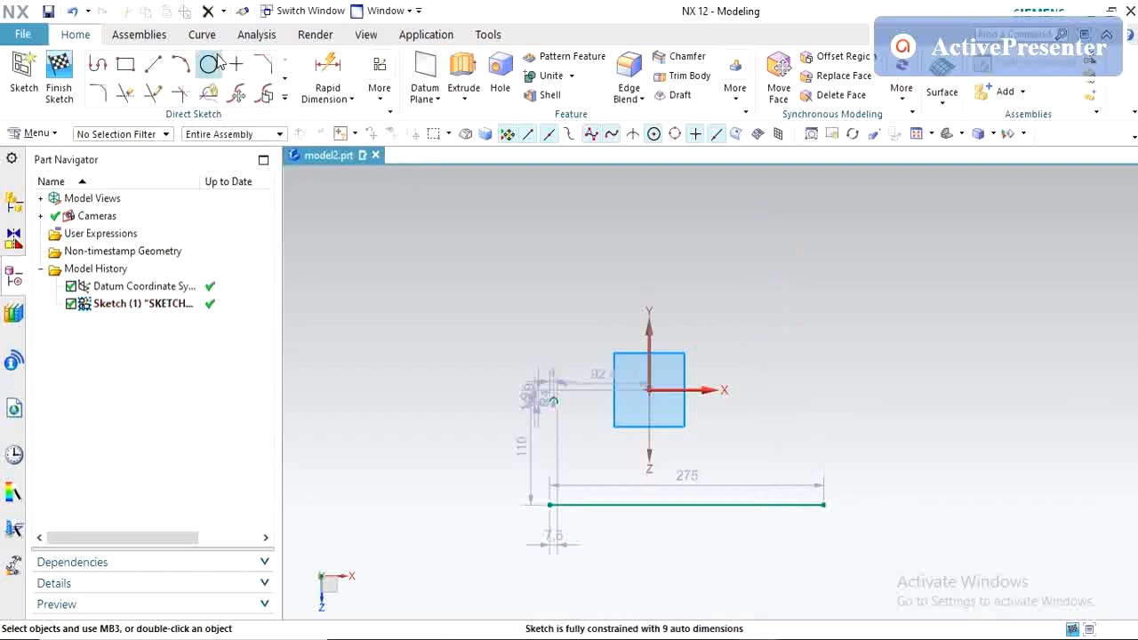
pyautogui.click(153, 64)
pyautogui.click(780, 230)
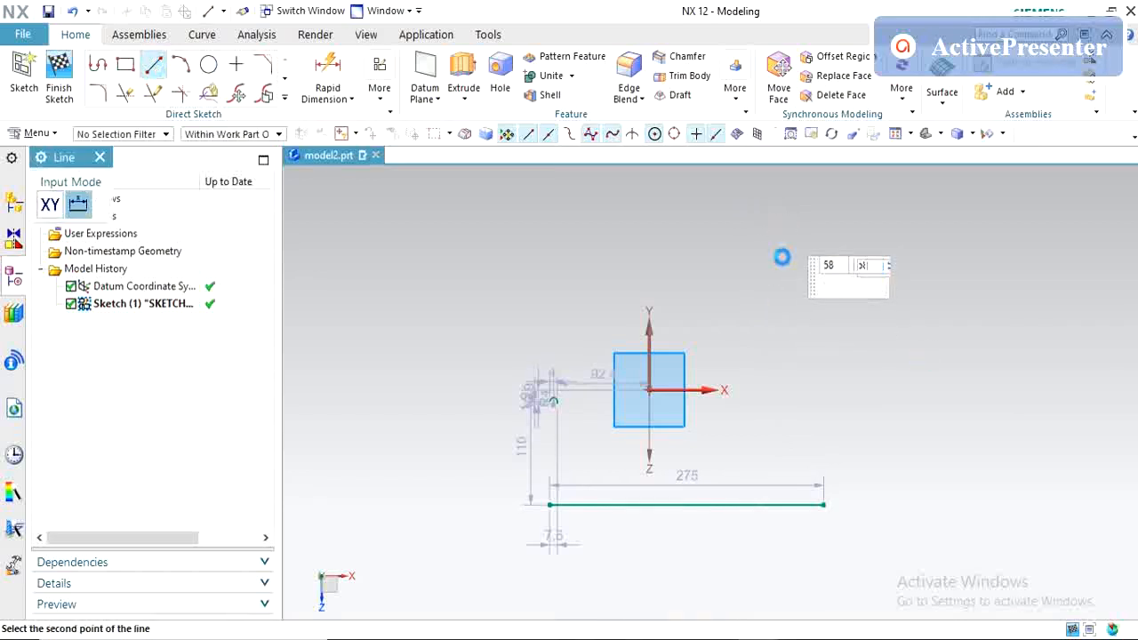
pyautogui.write('190')
pyautogui.press('Return')
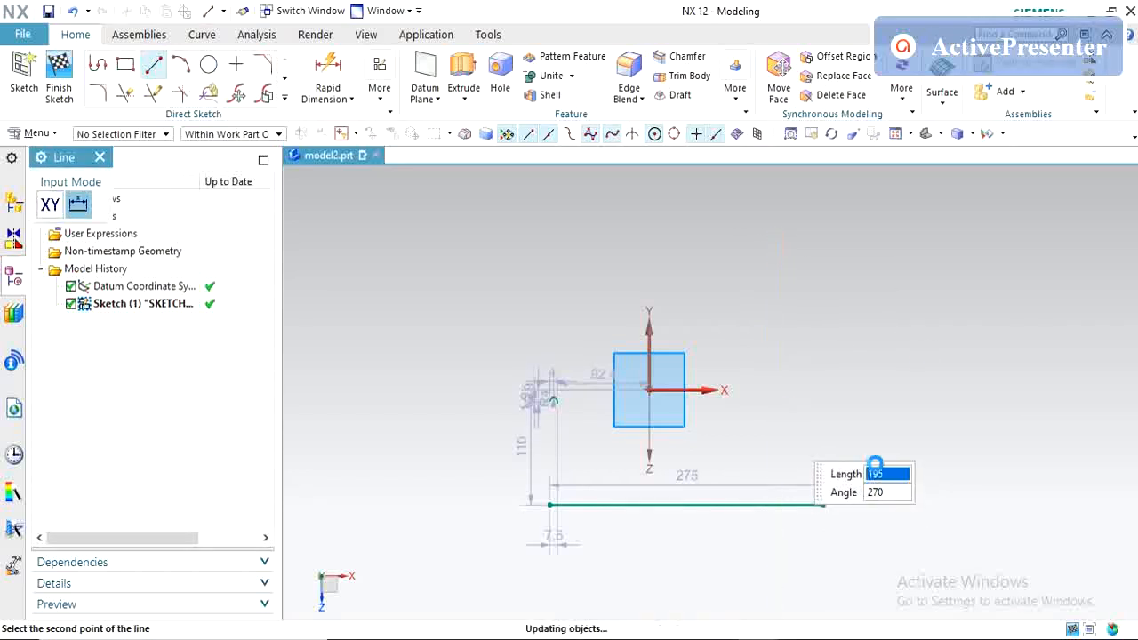
# Quick Extend the vertical line down to the horizontal line, using the horizontal line as the boundary curve
pyautogui.click(152, 93)
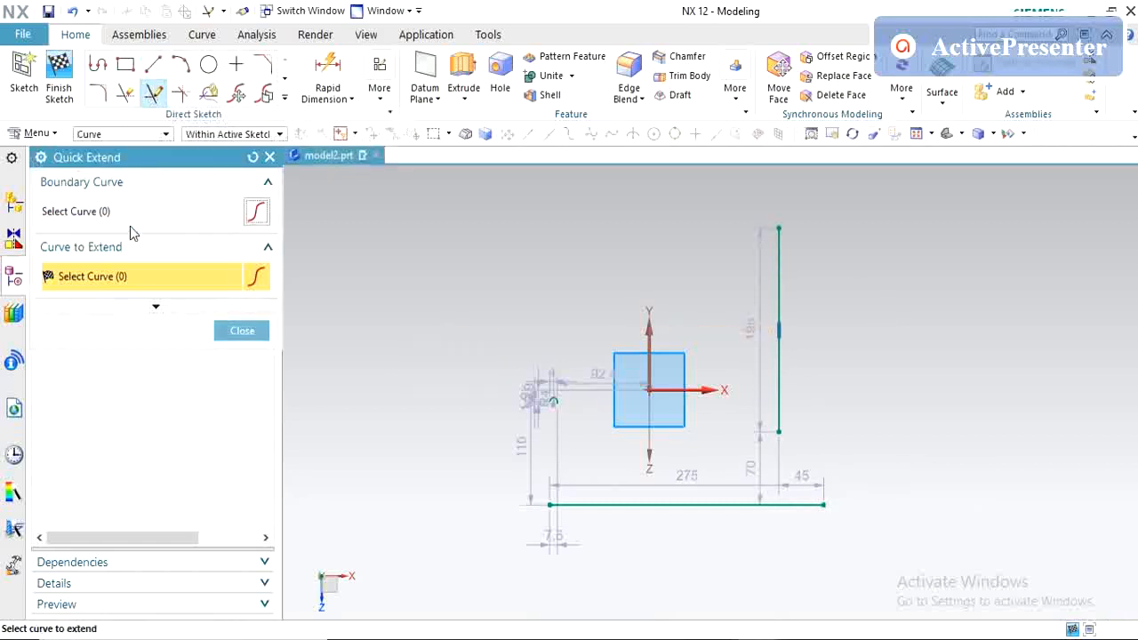
pyautogui.click(743, 505)
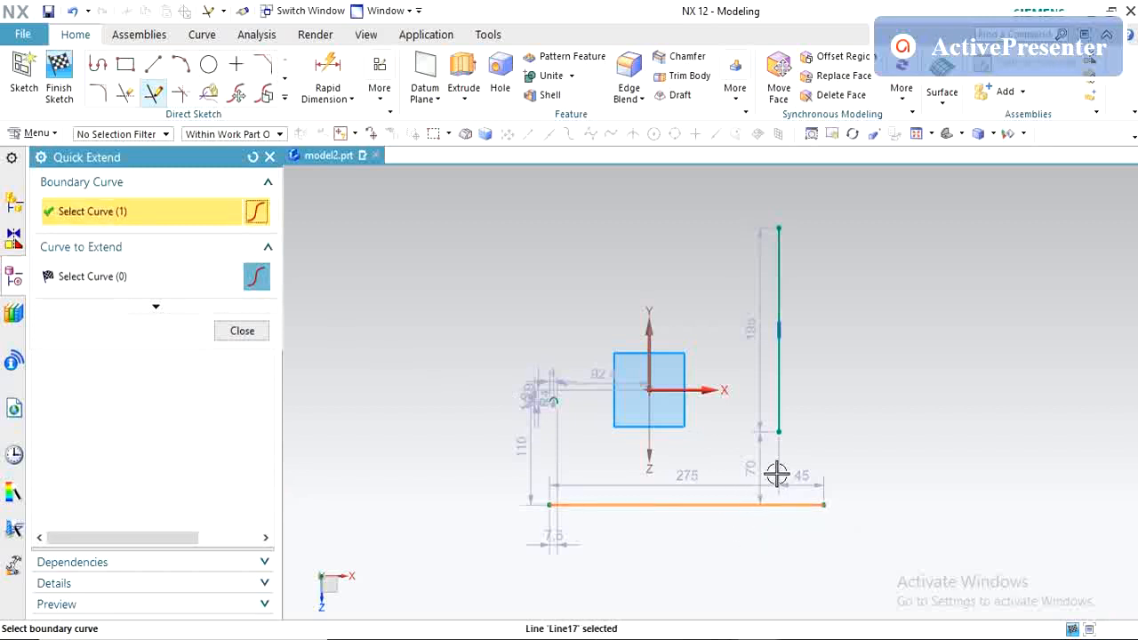
pyautogui.click(126, 276)
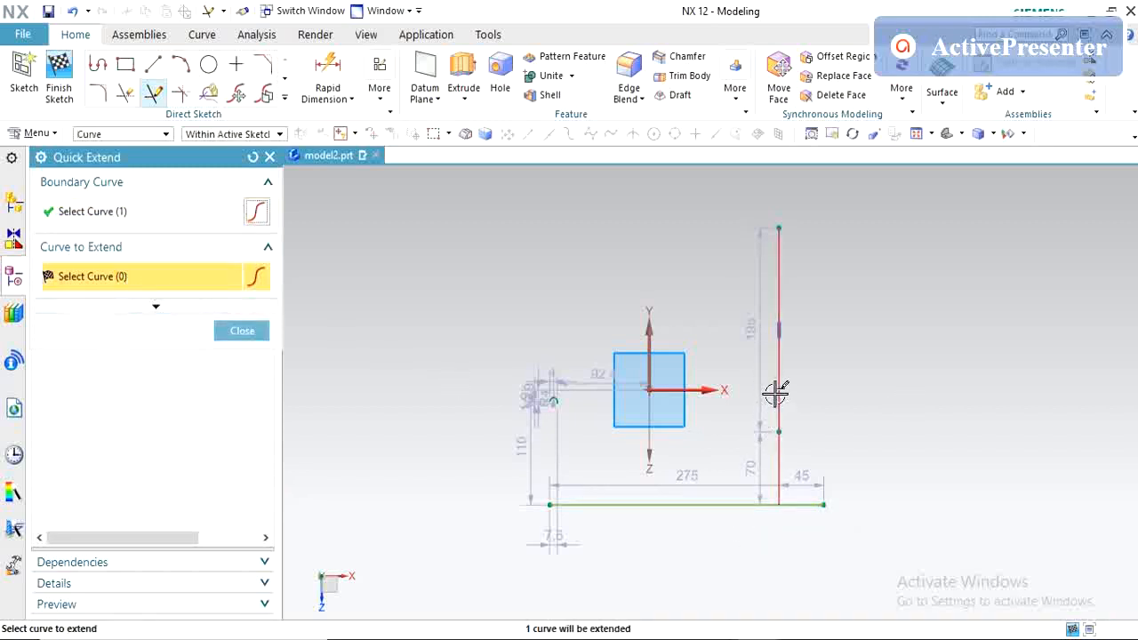
pyautogui.click(805, 390)
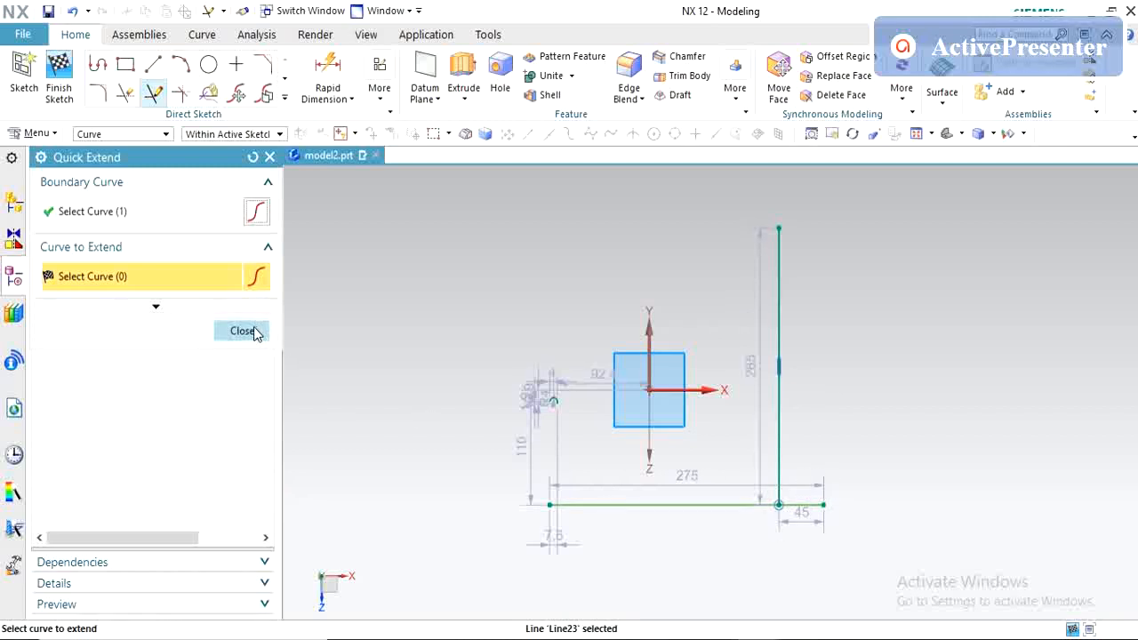
pyautogui.click(255, 331)
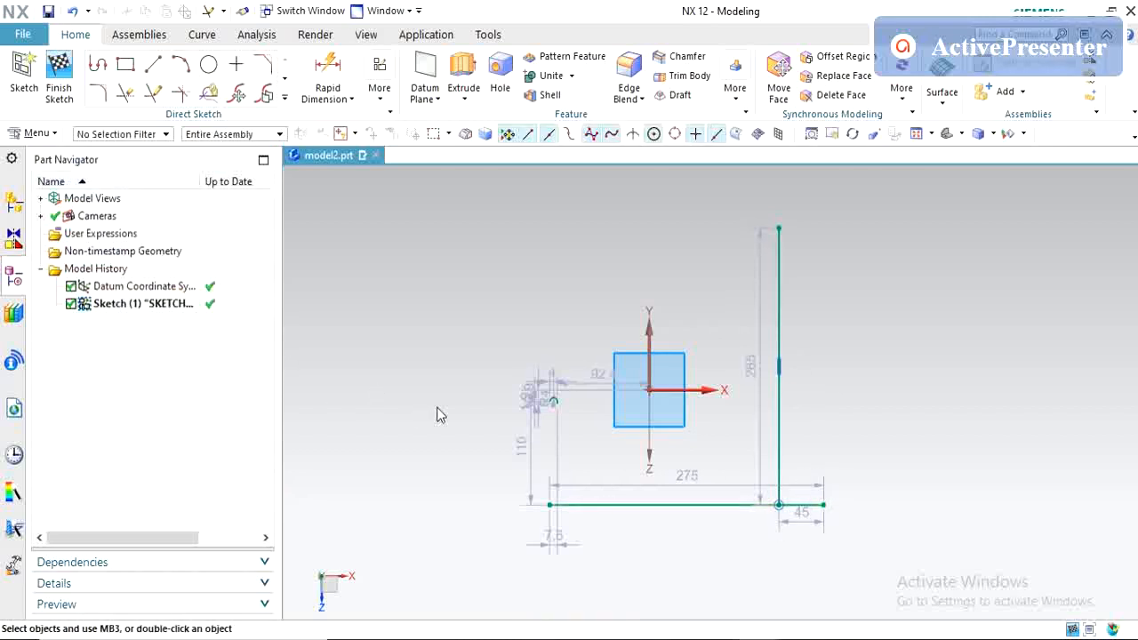
# Make a corner between the horizontal and vertical lines, keeping the horizontal line's long left portion and the vertical line
pyautogui.click(182, 98)
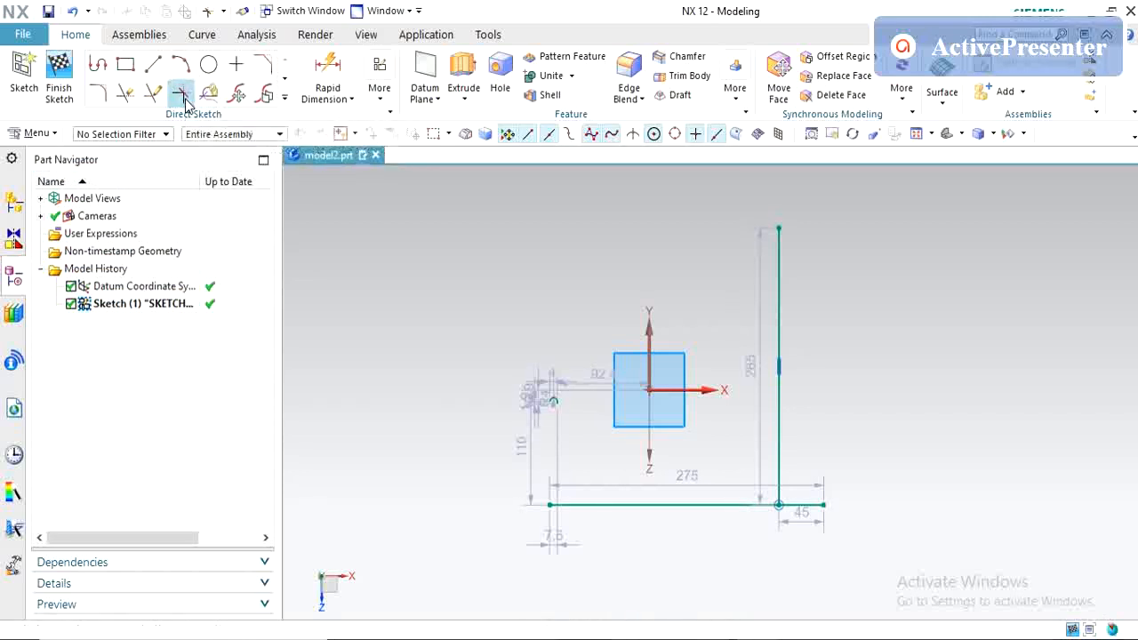
pyautogui.click(747, 504)
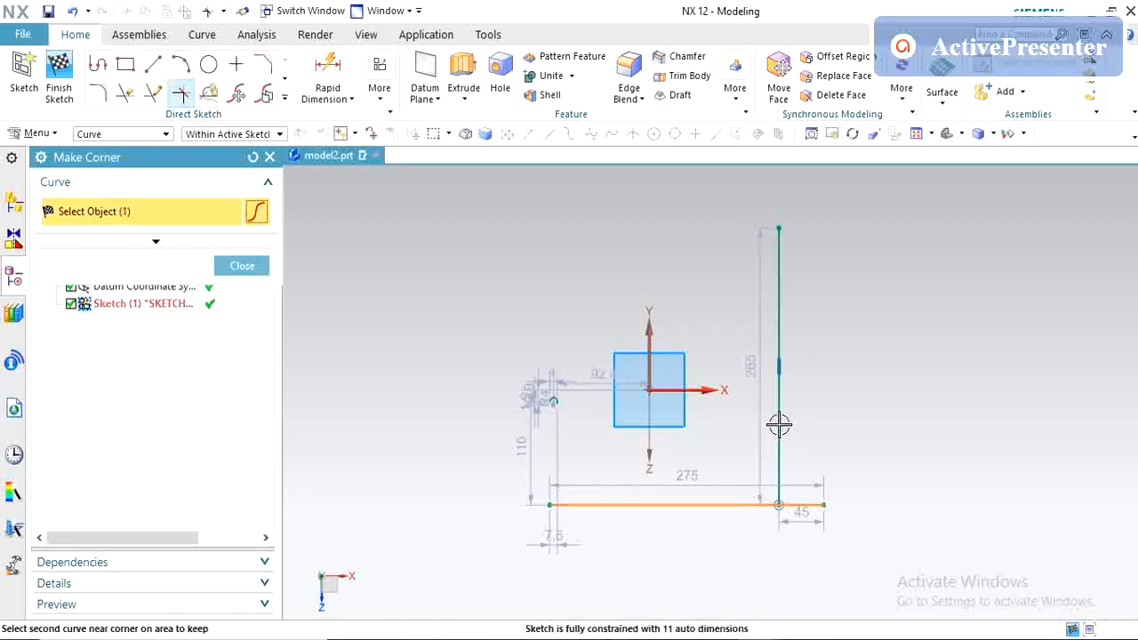
pyautogui.click(779, 425)
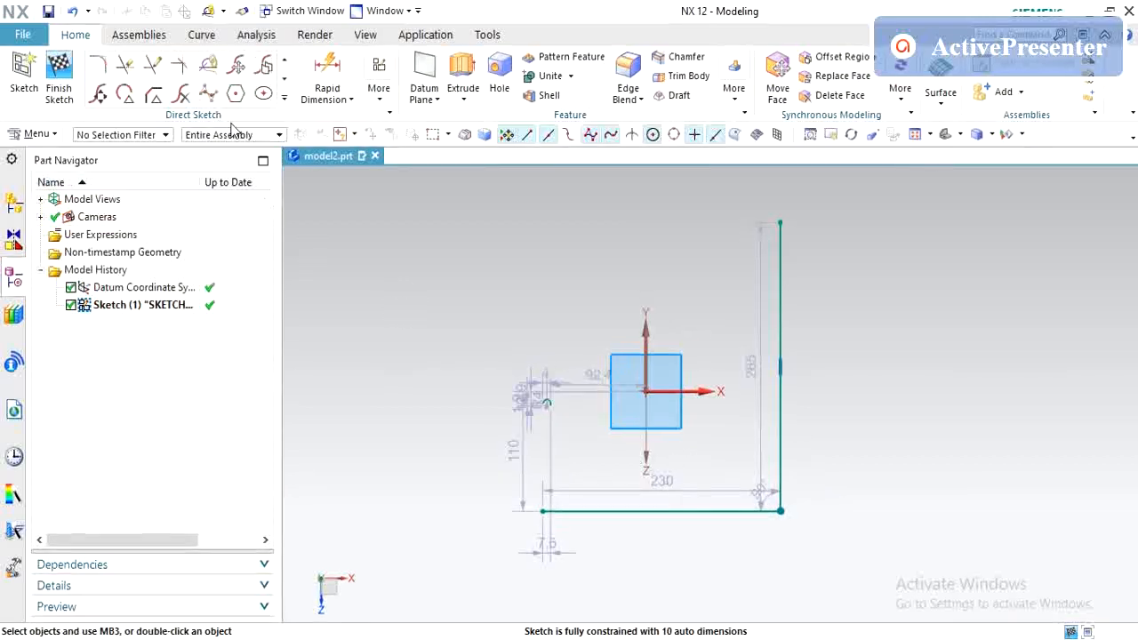
pyautogui.click(284, 60)
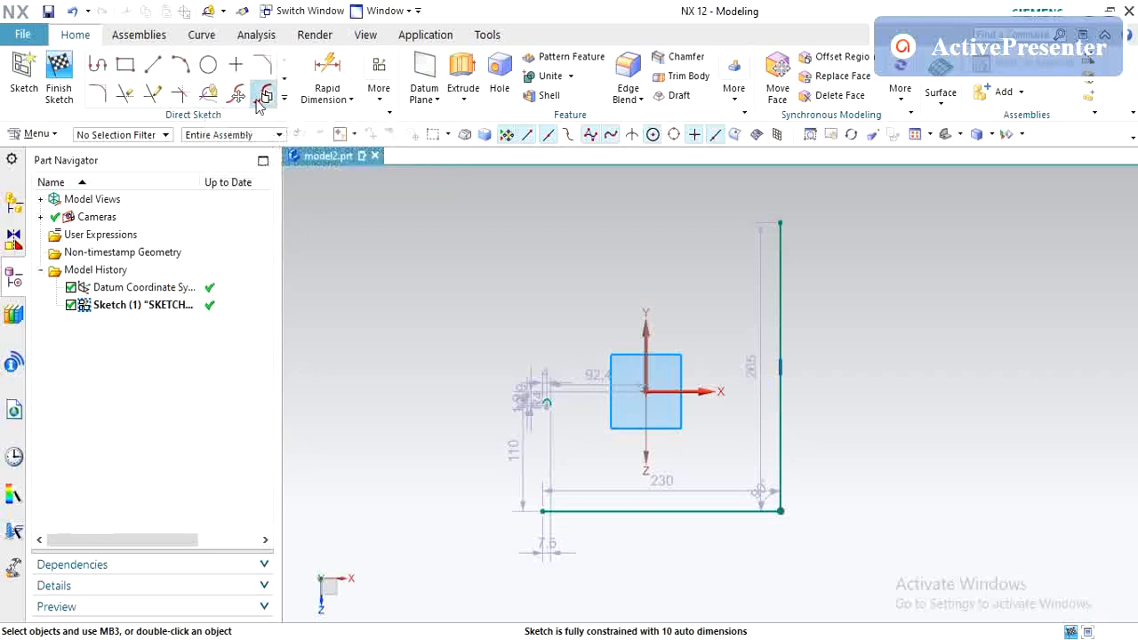
pyautogui.click(285, 79)
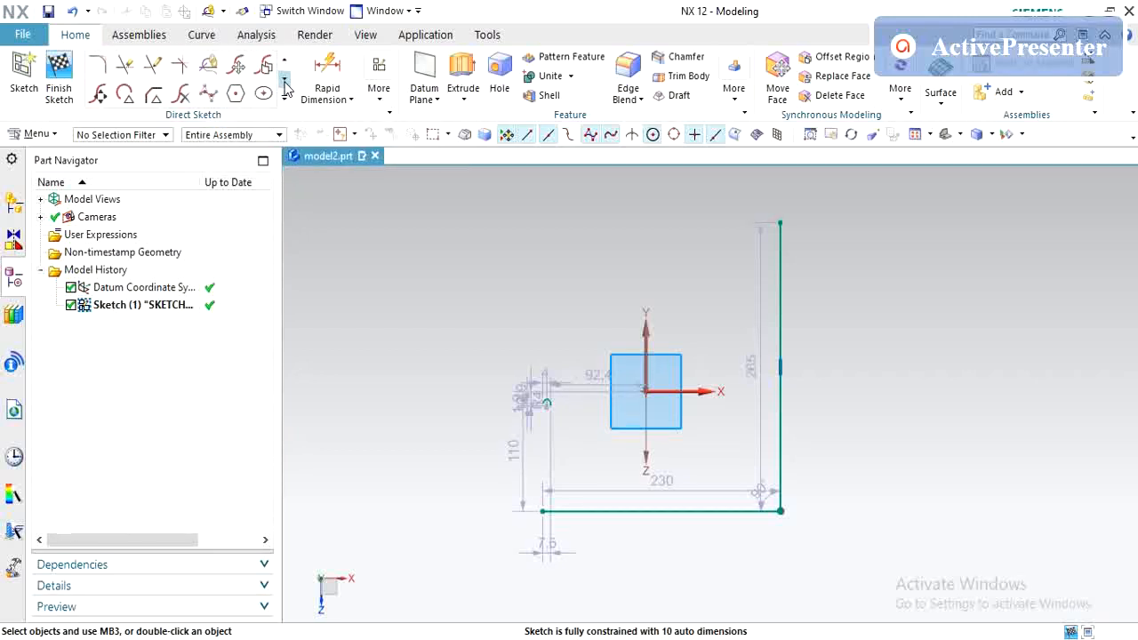
pyautogui.click(285, 80)
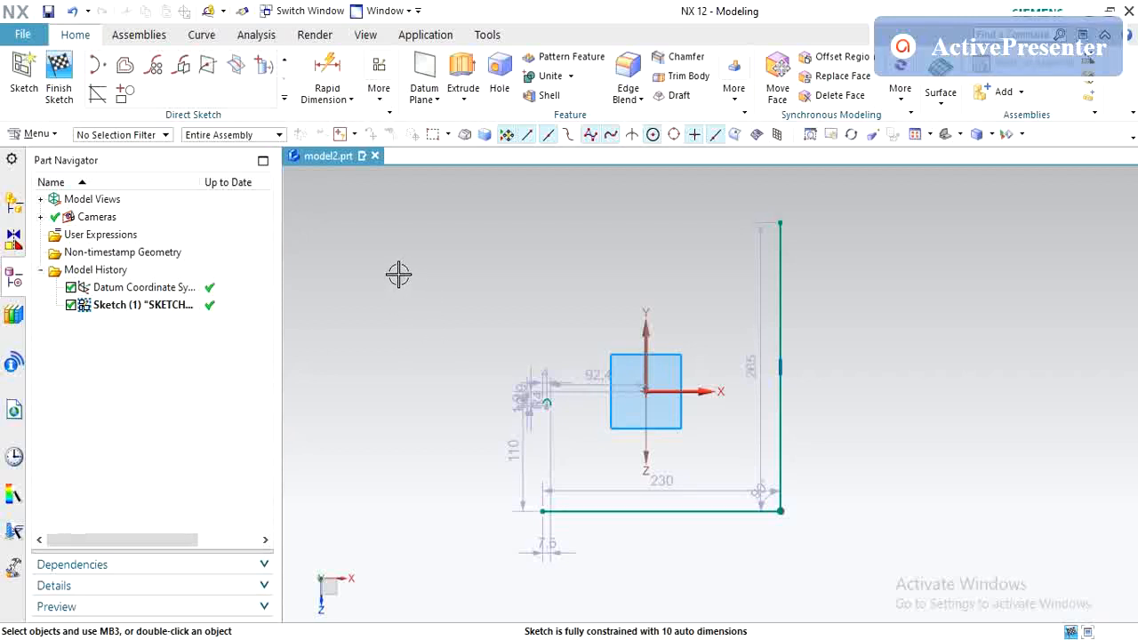
# Finish the sketch and return to the 3D model
pyautogui.click(59, 81)
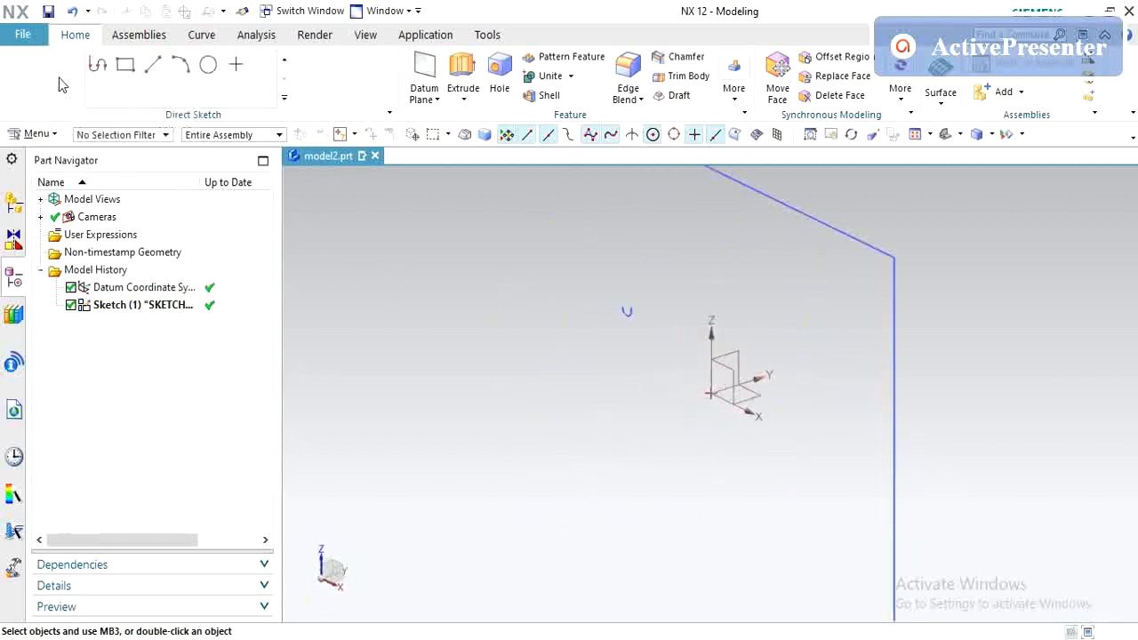